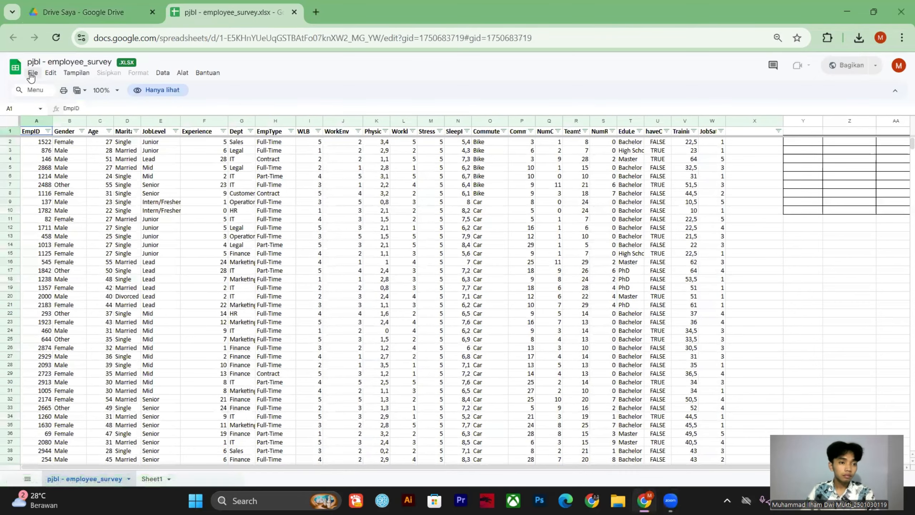
# - Download the employee survey spreadsheet in Microsoft Excel (.xlsx) format and open the downloaded file in Excel
pyautogui.click(32, 73)
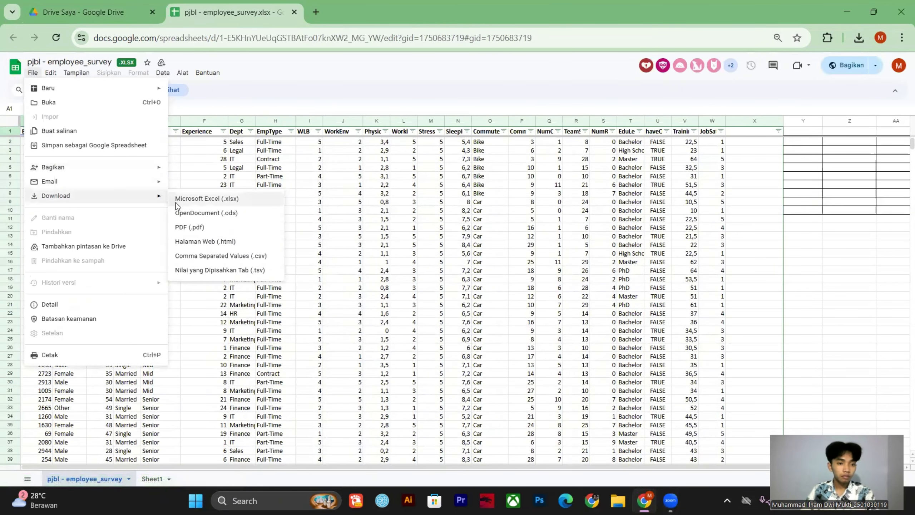
pyautogui.click(176, 202)
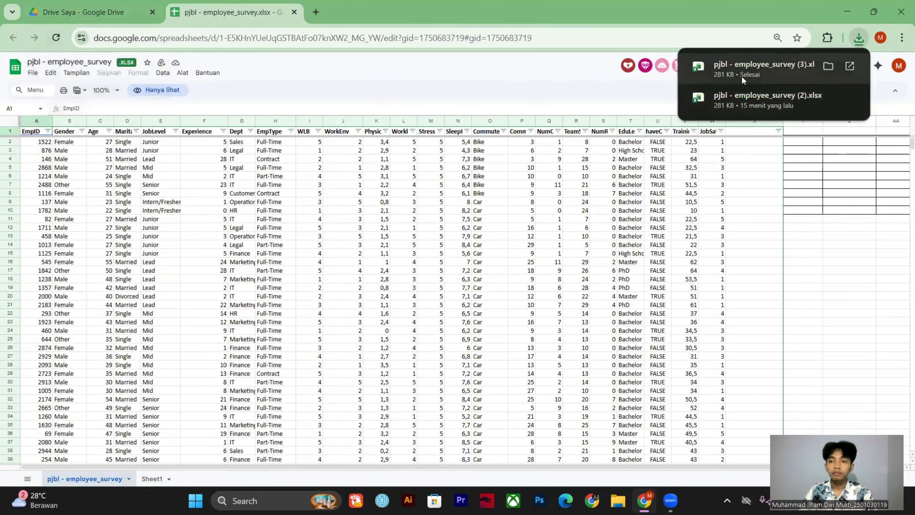
pyautogui.click(743, 98)
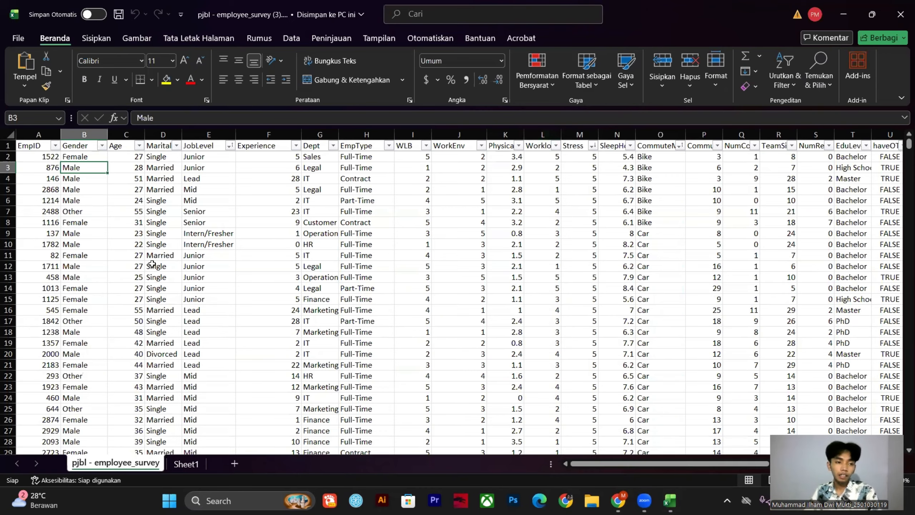
# - Sort the employee survey data by EmpID from smallest to largest
pyautogui.scroll(-2, 154, 265)
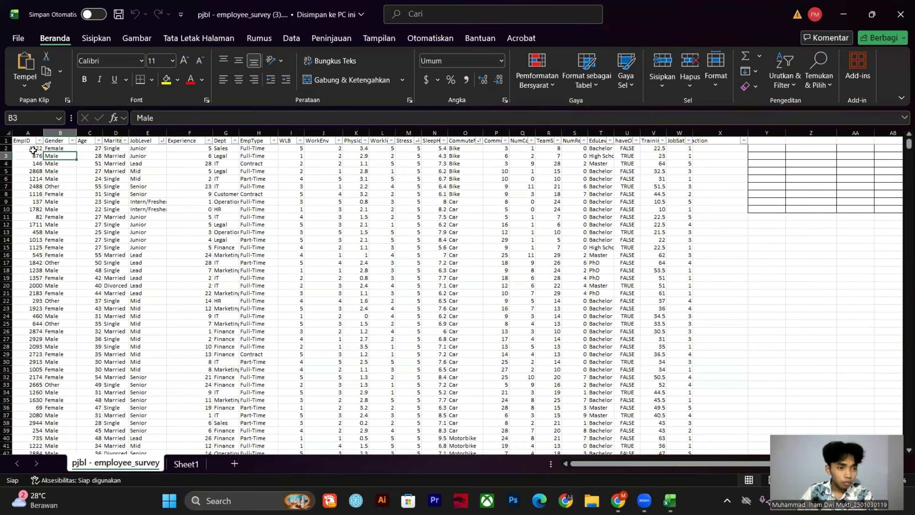
pyautogui.moveTo(33, 141); pyautogui.dragTo(679, 218)
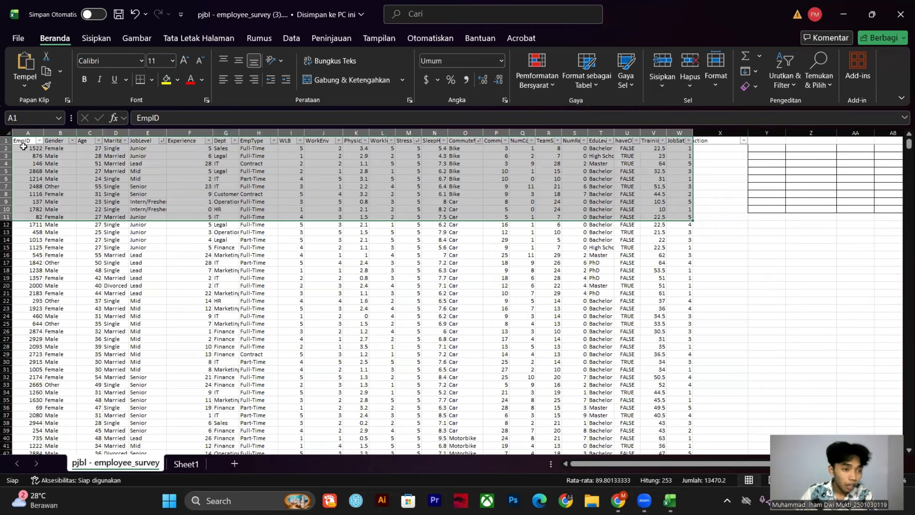
pyautogui.click(39, 141)
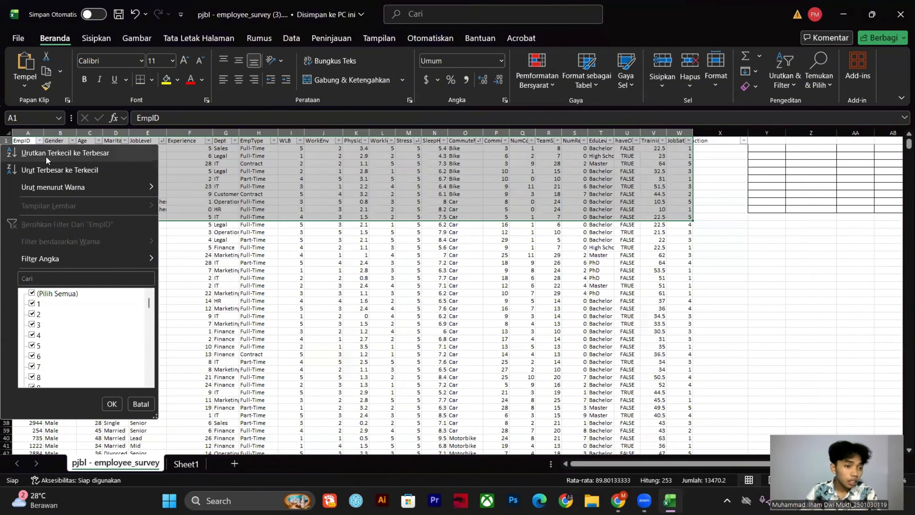
pyautogui.click(46, 153)
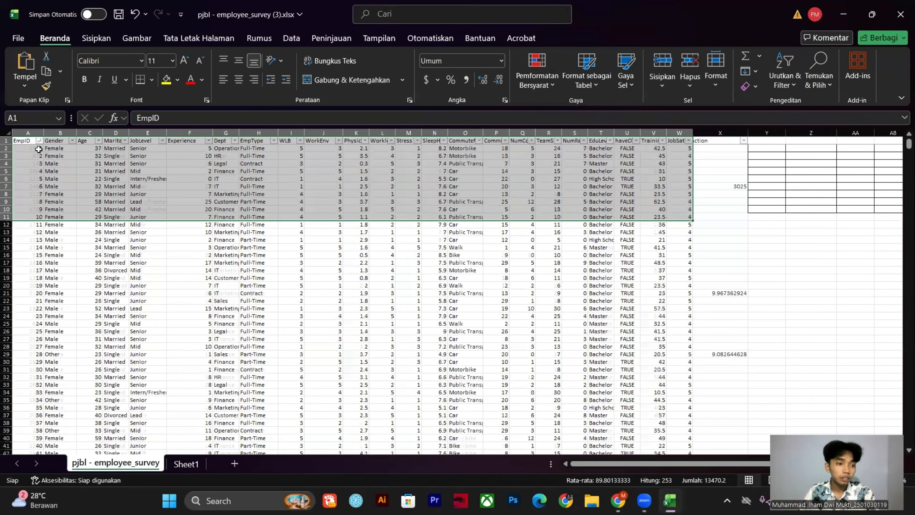
pyautogui.click(627, 216)
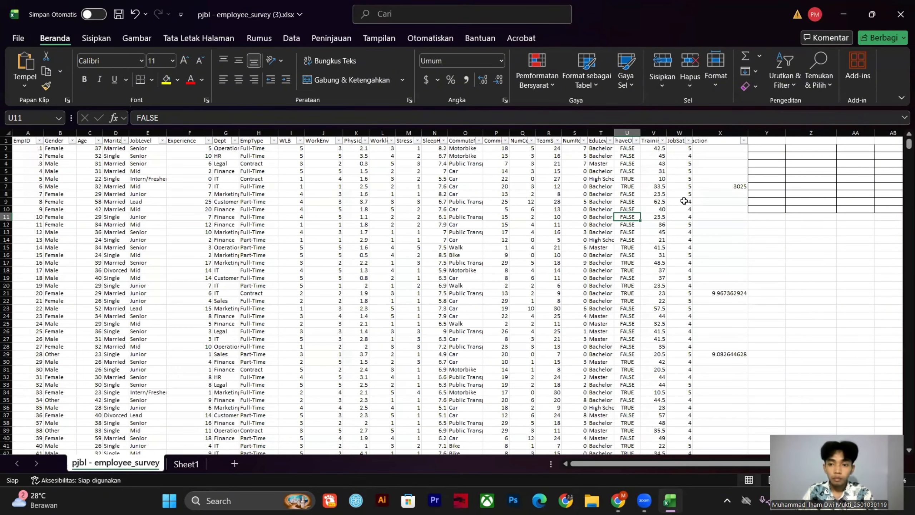
# - Clear the stray values from column X and remove all borders from the empty range Y2:AC16
pyautogui.click(737, 132)
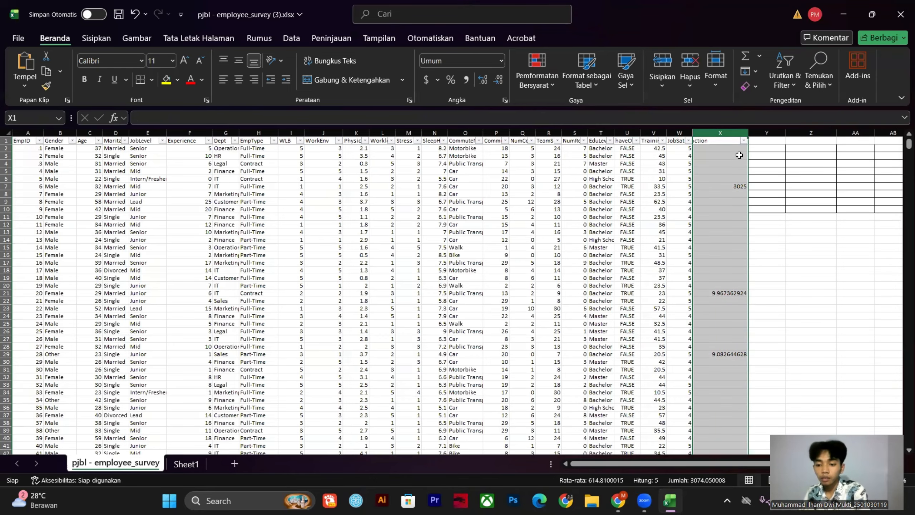
pyautogui.moveTo(721, 224); pyautogui.dragTo(902, 159)
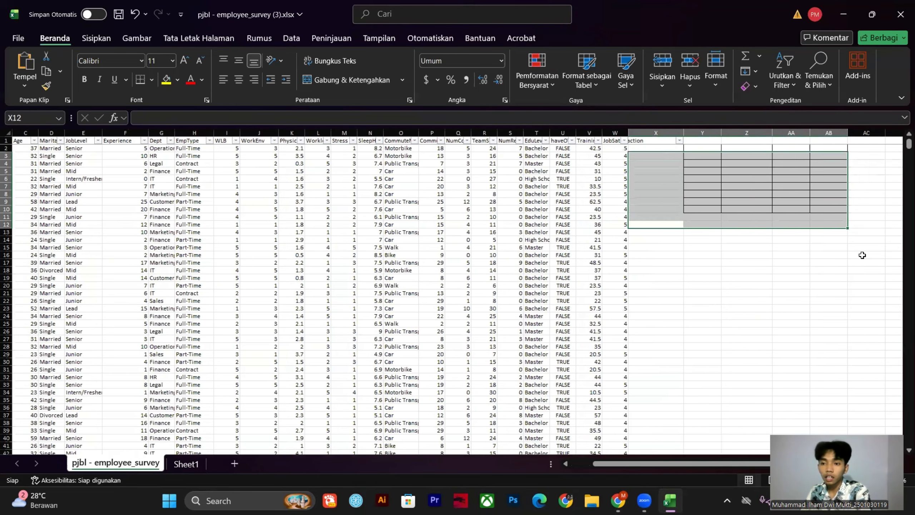
pyautogui.moveTo(866, 254); pyautogui.dragTo(689, 148)
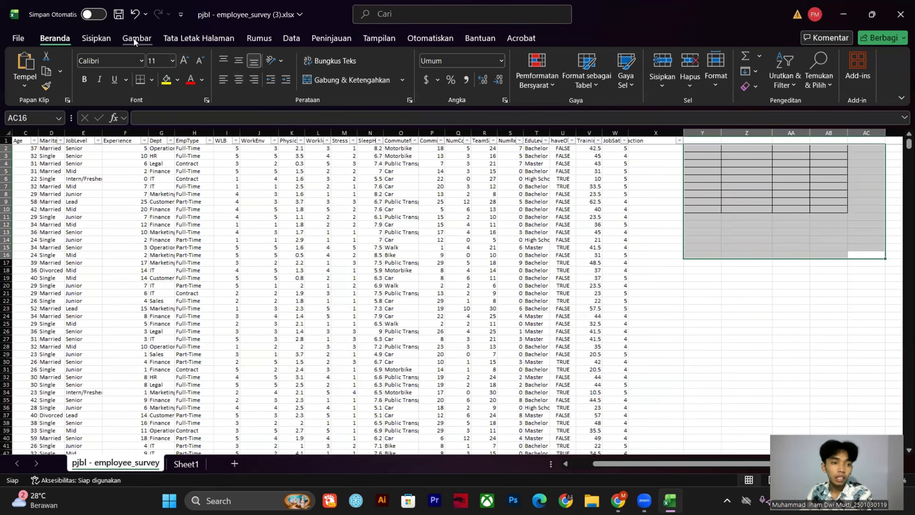
pyautogui.click(152, 79)
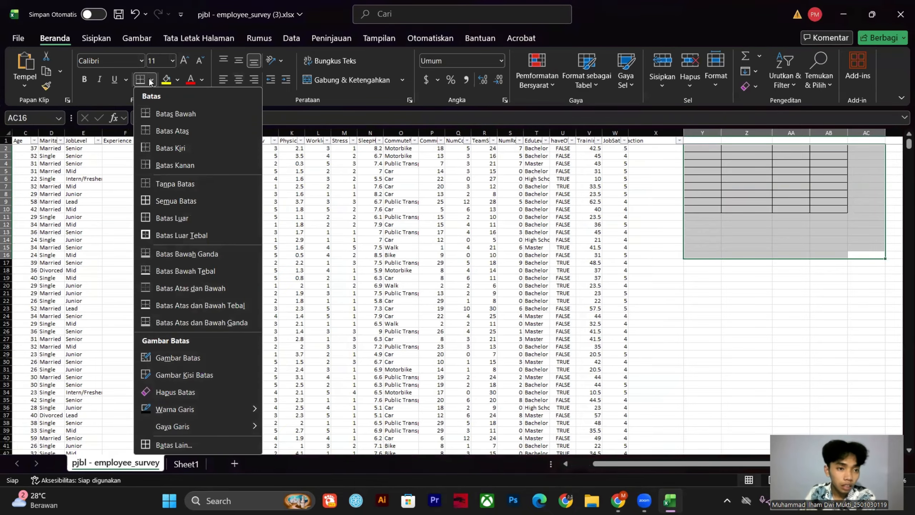
pyautogui.click(166, 185)
pyautogui.click(652, 192)
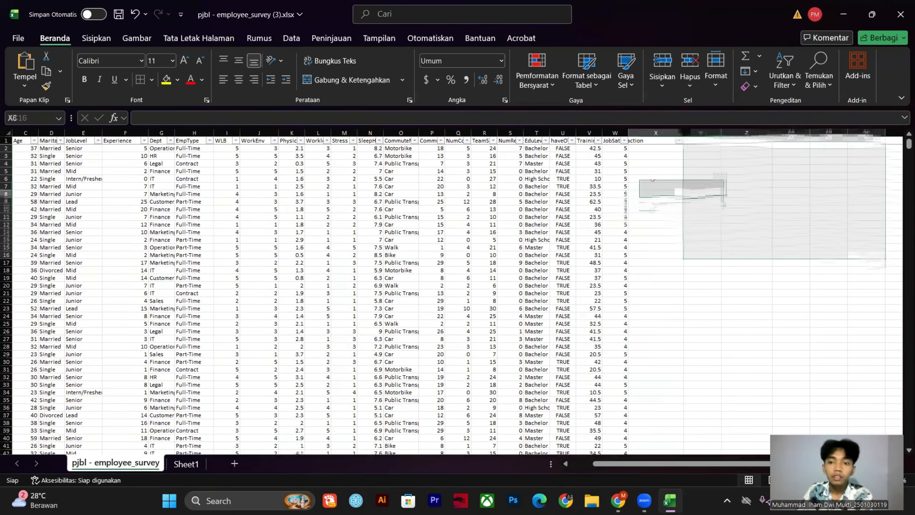
# - Auto-fit the width of every column in the sheet to its contents
pyautogui.click(9, 133)
pyautogui.doubleClick(39, 133)
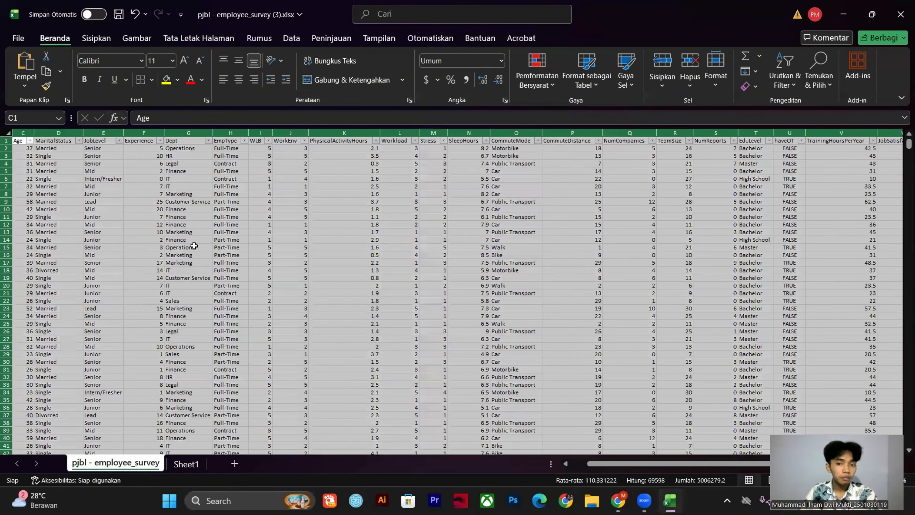
pyautogui.moveTo(606, 464); pyautogui.dragTo(574, 464)
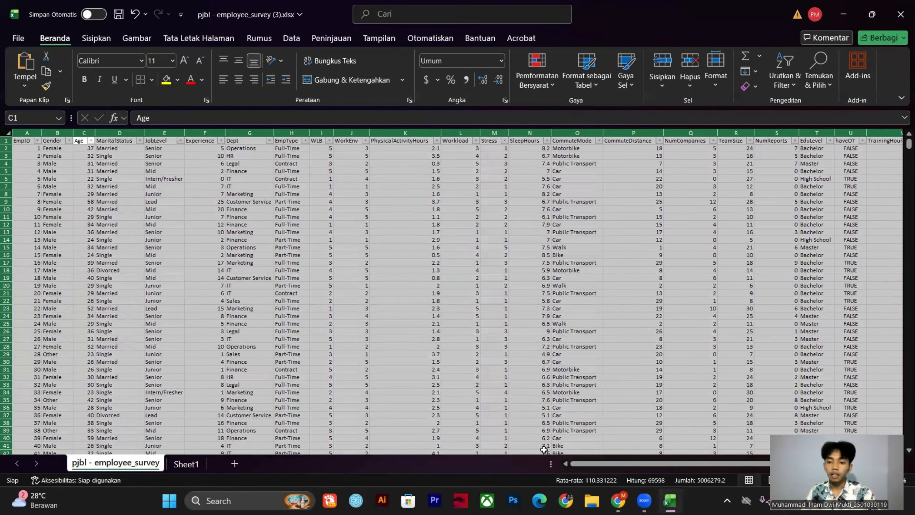
pyautogui.click(583, 361)
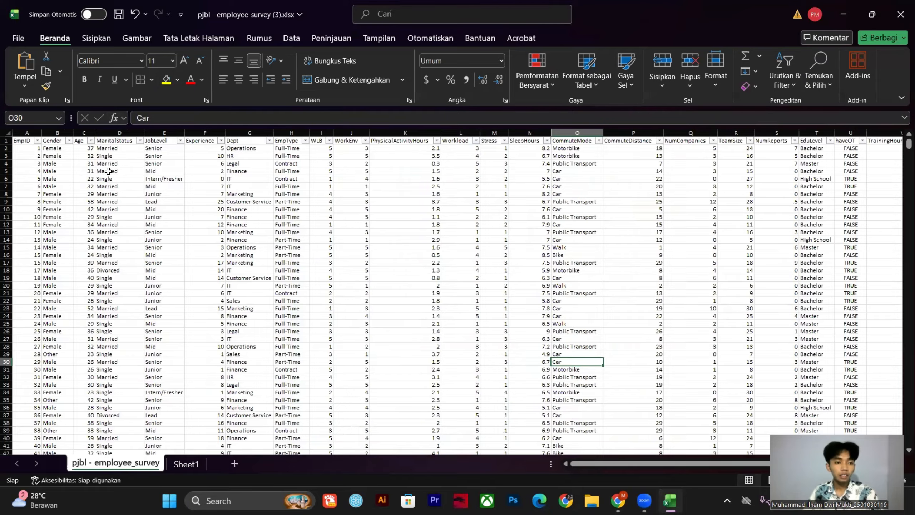
# - Go to the last record in the EmpID column to check how far the dataset extends
pyautogui.click(29, 148)
pyautogui.press('Down')
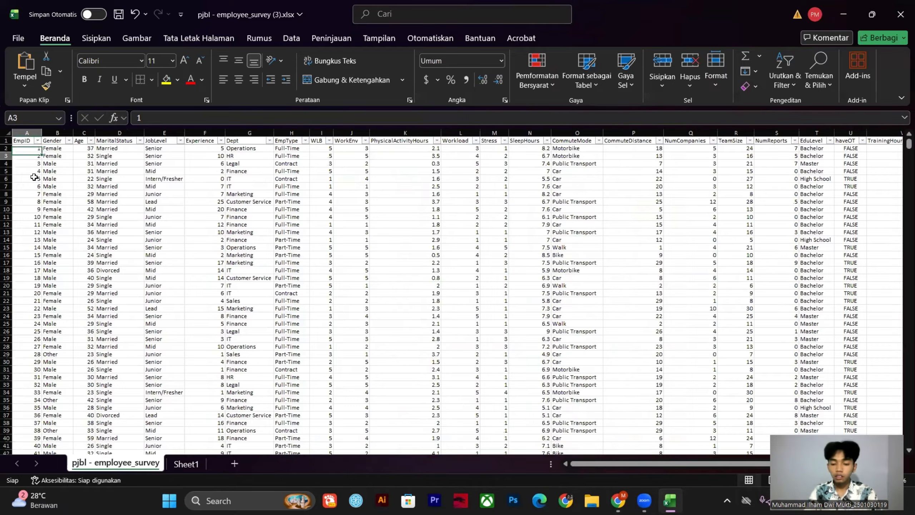
pyautogui.keyDown('shift'); pyautogui.click(30, 150); pyautogui.keyUp('shift')
pyautogui.click(30, 150)
pyautogui.hotkey('ctrl', 'Down')
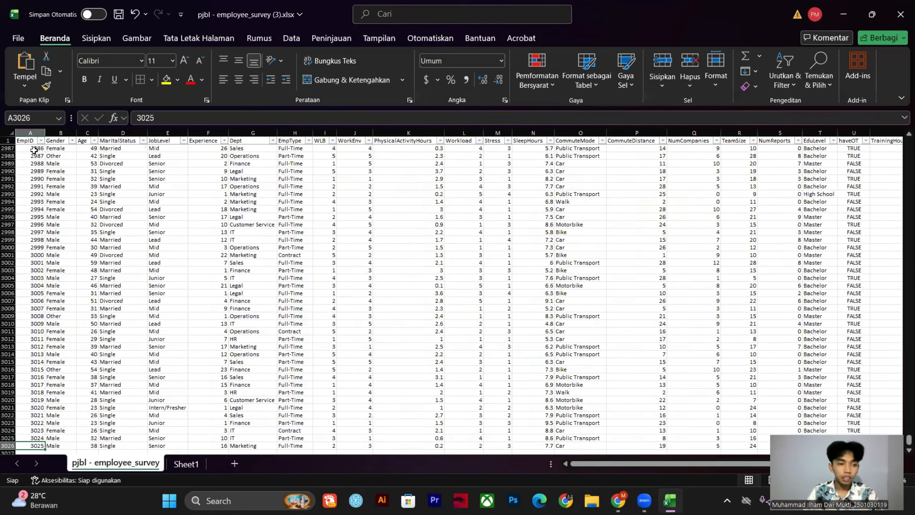
pyautogui.scroll(20, 35, 150)
# - Switch to Chrome and read through assignment questions a to e in PJBL.pdf
pyautogui.hotkey('alt', 'Tab')
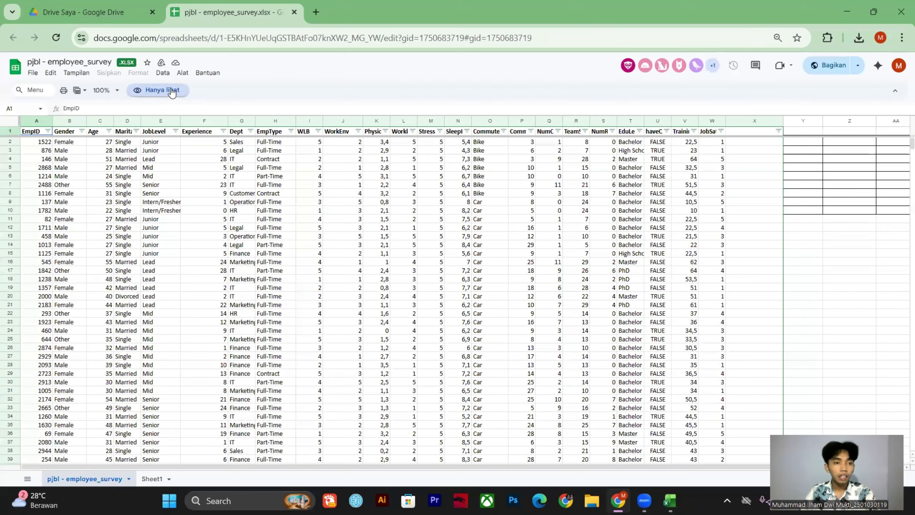
pyautogui.click(111, 19)
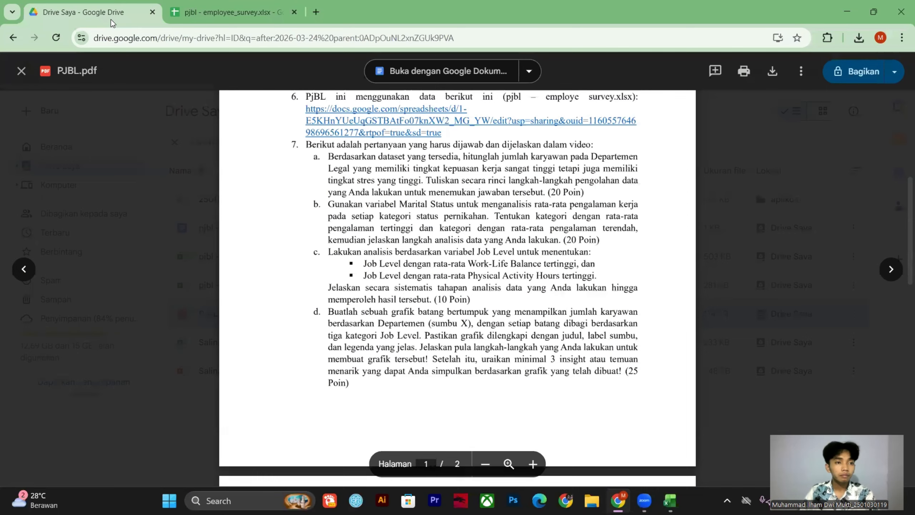
pyautogui.scroll(2, 331, 237)
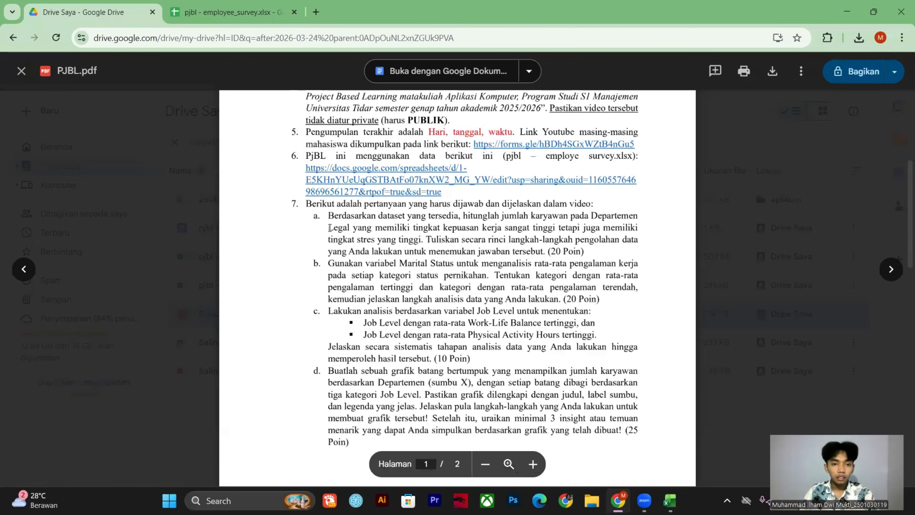
pyautogui.scroll(-3, 330, 231)
pyautogui.scroll(-3, 330, 227)
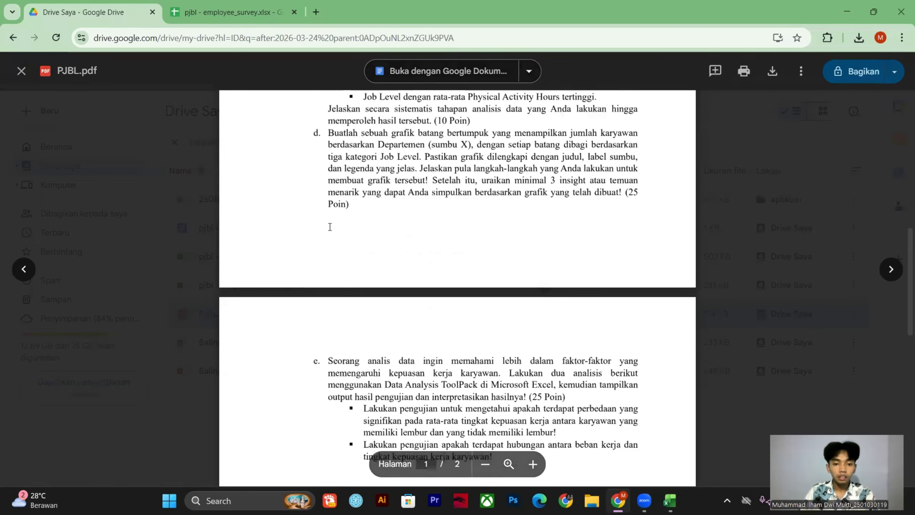
pyautogui.scroll(2, 330, 227)
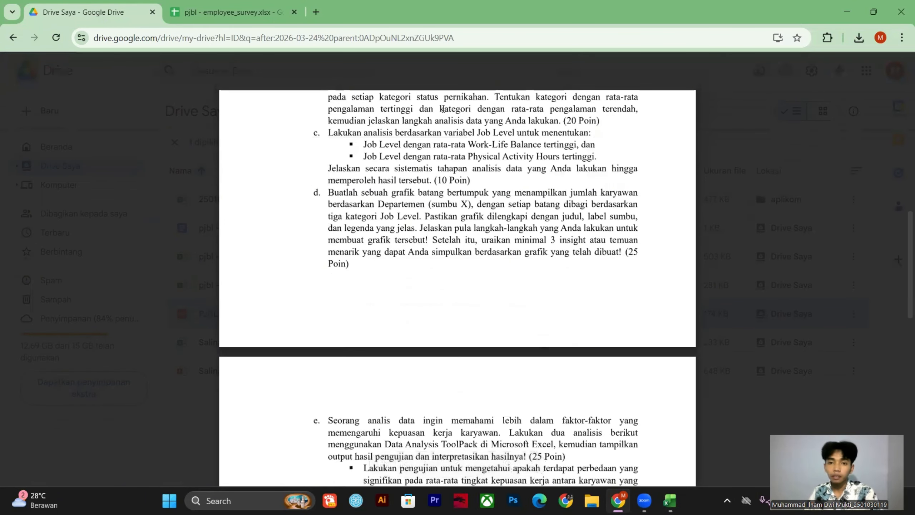
pyautogui.scroll(3, 454, 102)
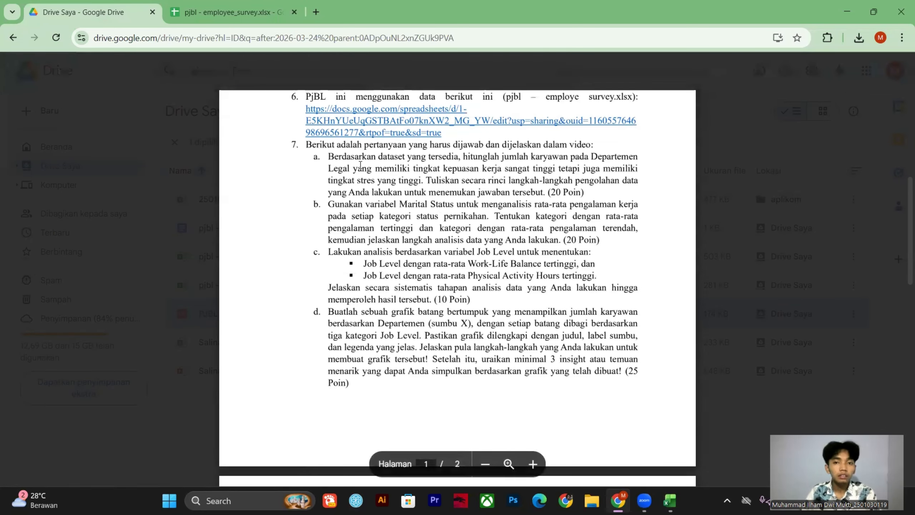
# - Copy question a on Legal department employees from the PDF into the Excel sheet at Y4
pyautogui.moveTo(328, 157); pyautogui.dragTo(545, 193)
pyautogui.click(670, 501)
pyautogui.hscroll(10, 598, 433)
pyautogui.moveTo(909, 402); pyautogui.dragTo(909, 144)
pyautogui.click(664, 166)
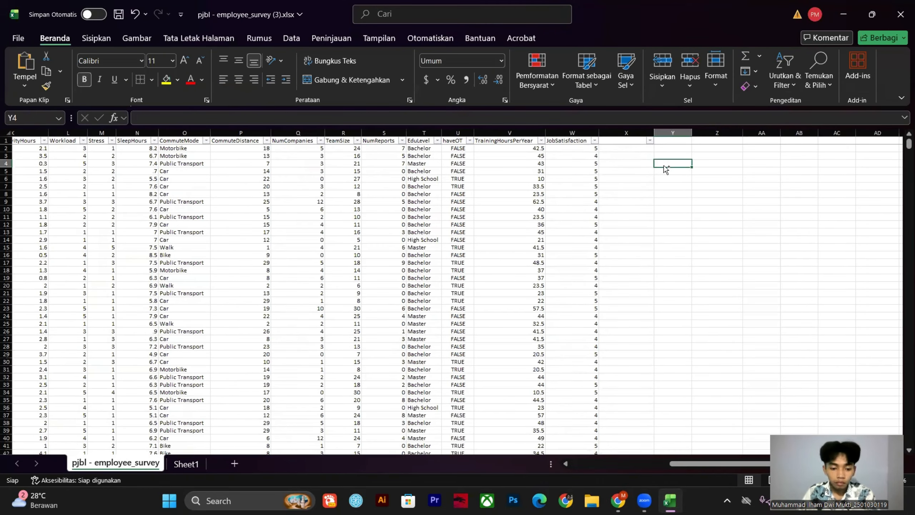
pyautogui.write('Berdasarkan dataset yang tersedia, hitunglah jumlah karyawan pada Departemen Legal yang memiliki tingkat kepuasan kerja sangat tinggi tetapi juga memiliki tingkat stres yang tinggi.')
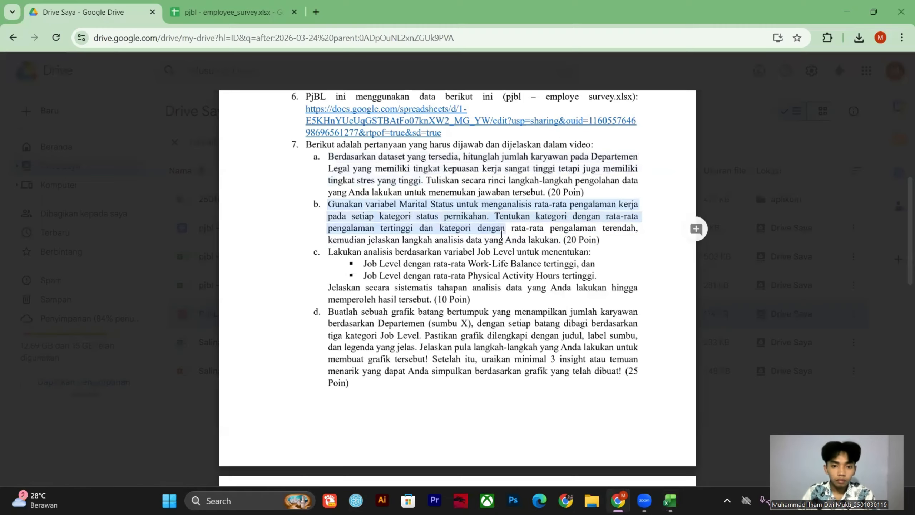
# - Copy question b on marital status into Y8 and question c on job level into Y13, formatting the text bold
pyautogui.hotkey('alt', 'Tab')
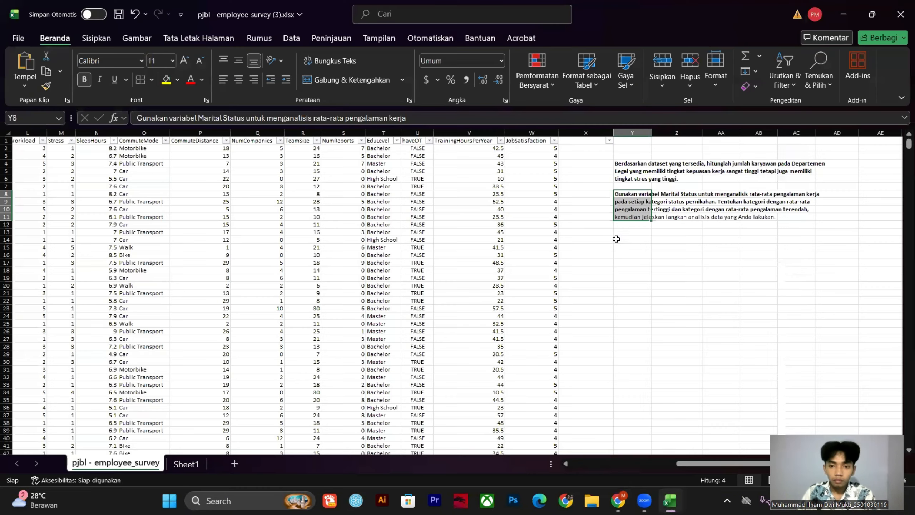
pyautogui.write('Lakukan analisis berdasarkan variabel Job Level untuk menentukan: ▪ Job Level dengan rata-rata Work-Life Balance tertinggi, dan ▪ Job Level dengan rata-rata Physical Activity Hours tertinggi. Jelaskan secara sistematis tahapan analisis data yang Anda lakukan hingga memperoleh hasil tersebut.')
pyautogui.click(84, 80)
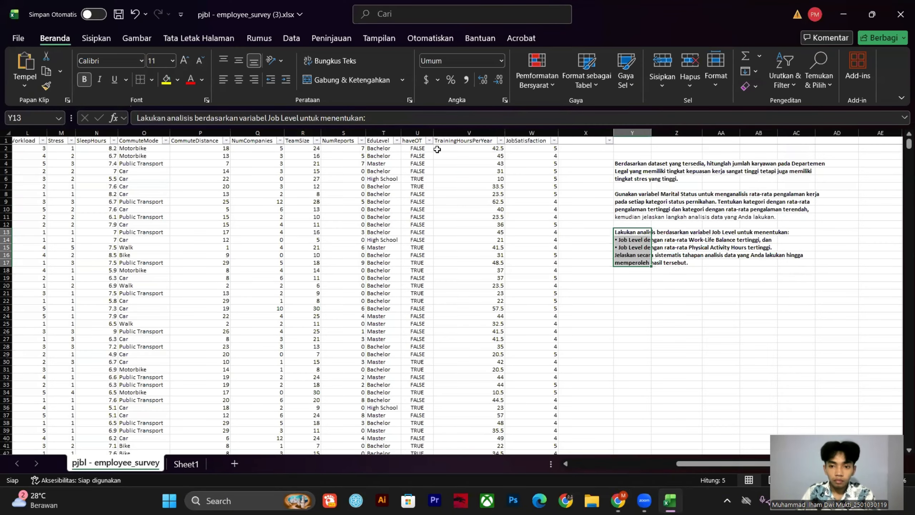
pyautogui.click(623, 196)
pyautogui.moveTo(623, 195); pyautogui.dragTo(631, 217)
# - Copy question d on the stacked bar chart into Y19 and question e with its two bullet points into Y26 onward, in bold
pyautogui.hotkey('alt', 'Tab')
pyautogui.moveTo(622, 252); pyautogui.dragTo(384, 205)
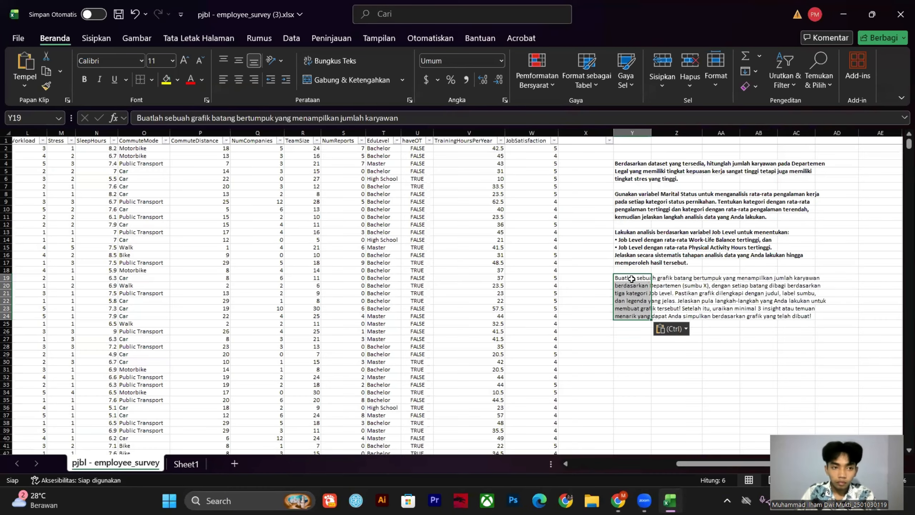
pyautogui.hotkey('alt', 'Tab')
pyautogui.scroll(-5, 458, 253)
pyautogui.moveTo(328, 241); pyautogui.dragTo(510, 268)
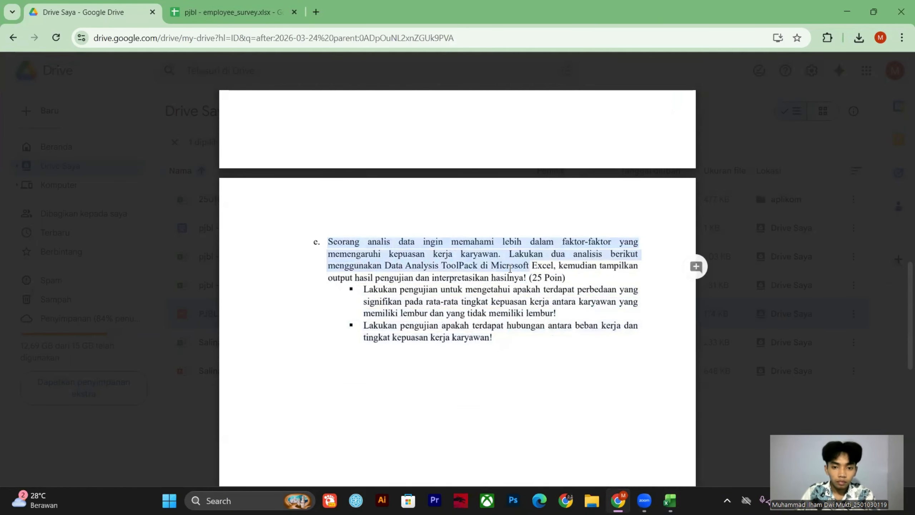
pyautogui.hotkey('alt', 'Tab')
pyautogui.write('Seorang analis data ingin memahami lebih dalam faktor-faktor yang memengaruhi kepuasan kerja karyawan. Lakukan dua analisis berikut menggunakan Data Analysis ToolPack di Microsoft Excel, kemudian tampilkan output hasil pengujian dan interpretasikan hasilnya! • Lakukan pengujian untuk mengetahui apakah terdapat perbedaan yang signifikan pada rata-rata tingkat kepuasan kerja antara karyawan yang memiliki lembur dan yang tidak memiliki lembur! • Lakukan pengujian apakah terdapat hubungan antara beban kerja dan tingkat kepuasan kerja karyawan!')
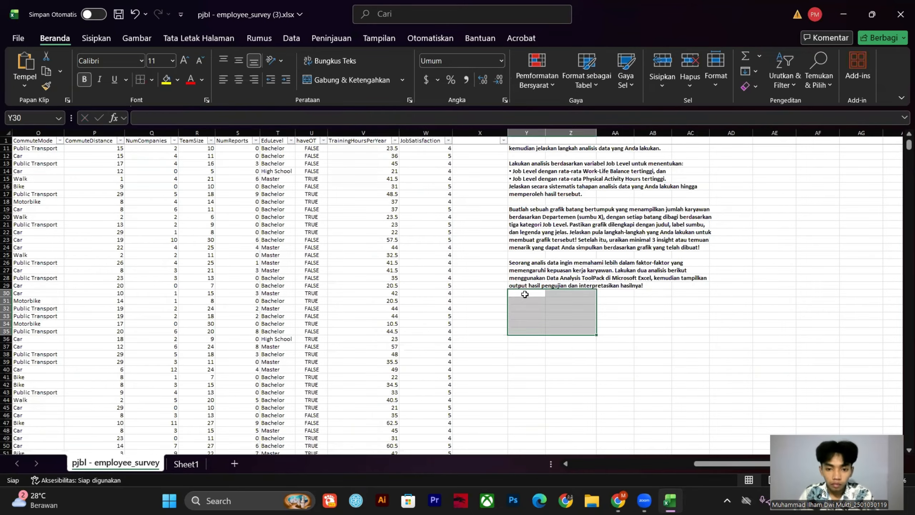
pyautogui.click(634, 163)
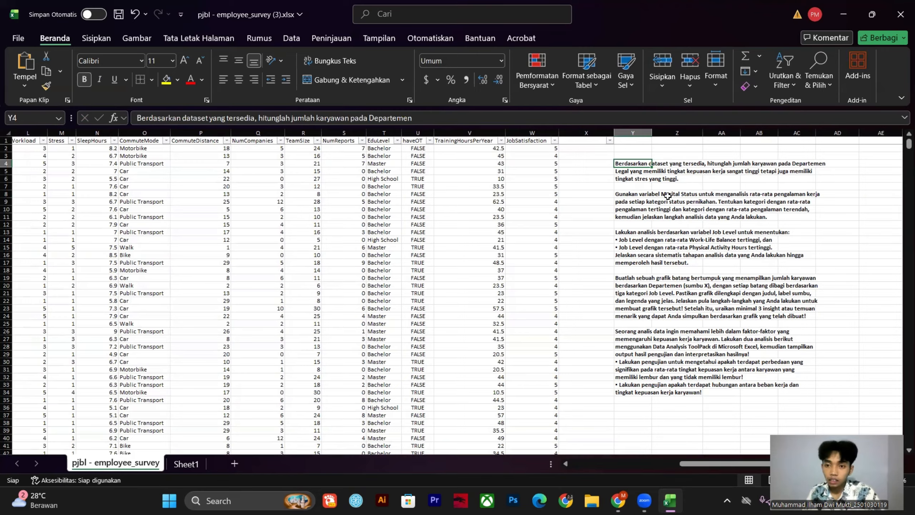
pyautogui.click(836, 162)
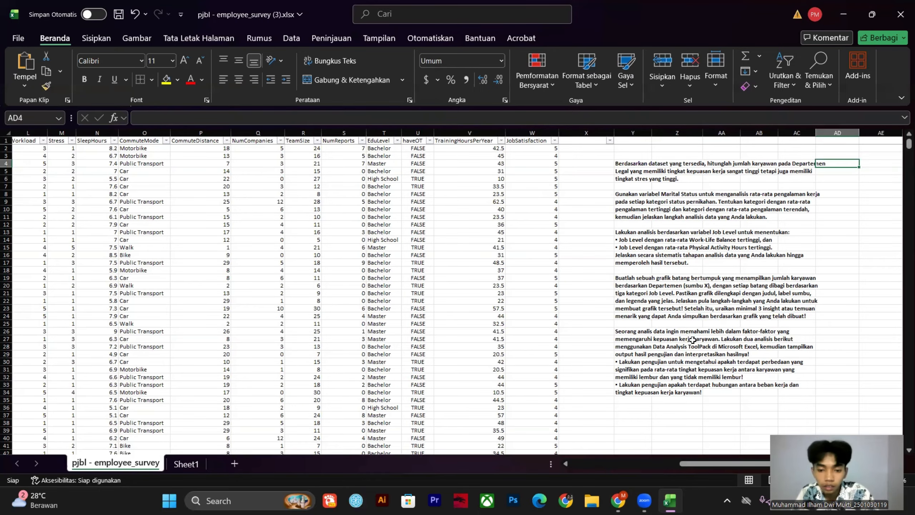
# - Switch to Chrome and read the column descriptions in the employee survey Data Explanation file
pyautogui.click(618, 501)
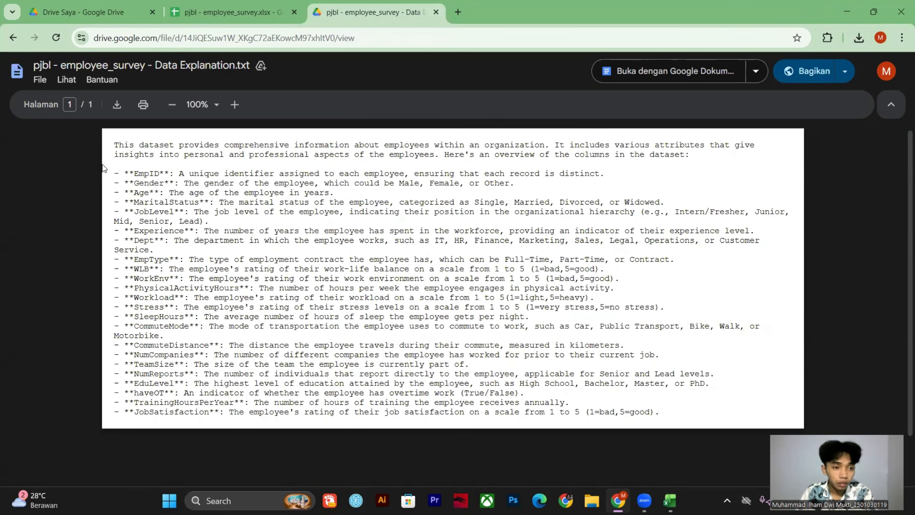
pyautogui.moveTo(112, 145); pyautogui.dragTo(705, 424)
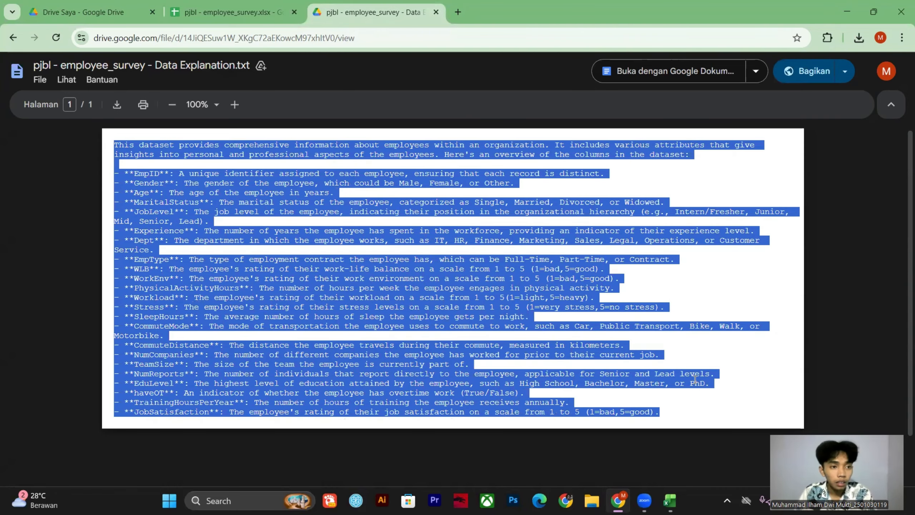
pyautogui.click(393, 254)
pyautogui.moveTo(126, 146); pyautogui.dragTo(229, 175)
pyautogui.moveTo(404, 220); pyautogui.dragTo(501, 253)
pyautogui.moveTo(596, 298); pyautogui.dragTo(625, 330)
pyautogui.moveTo(496, 298); pyautogui.dragTo(510, 296)
pyautogui.click(473, 307)
pyautogui.hotkey('alt', 'Tab')
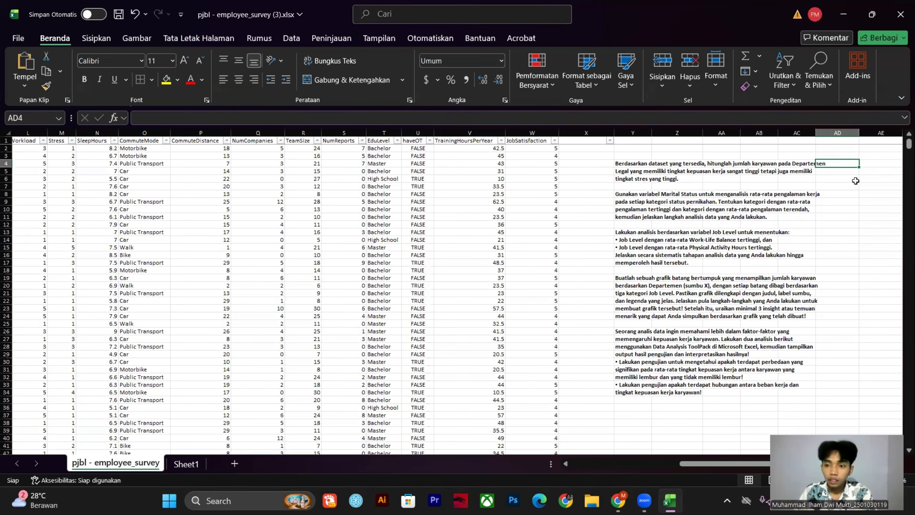
pyautogui.hotkey('alt', 'Tab')
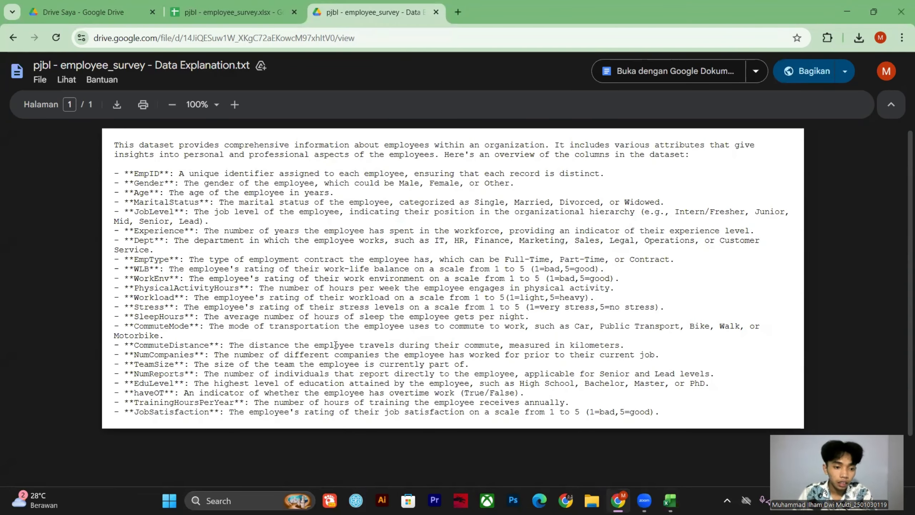
# - Examine the rating scale definitions for JobSatisfaction and Stress in the Data Explanation file
pyautogui.moveTo(249, 412); pyautogui.dragTo(316, 415)
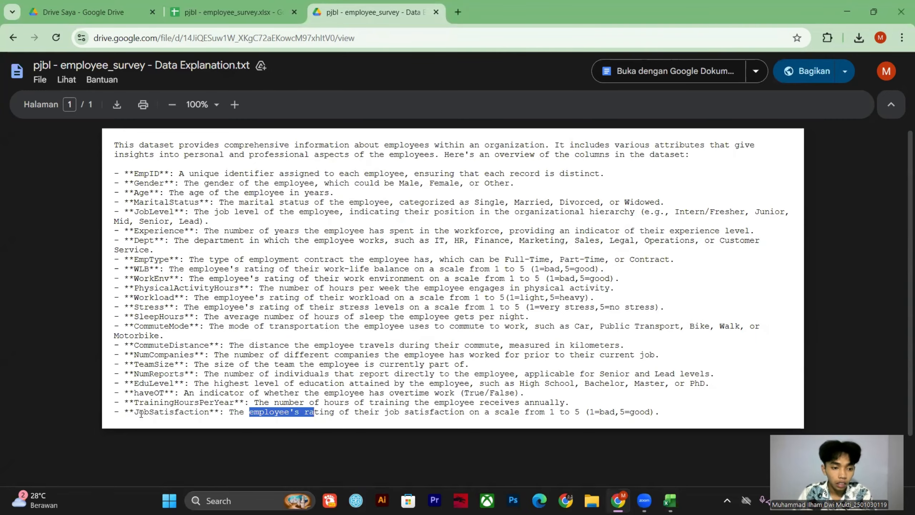
pyautogui.click(118, 412)
pyautogui.moveTo(199, 412); pyautogui.dragTo(691, 413)
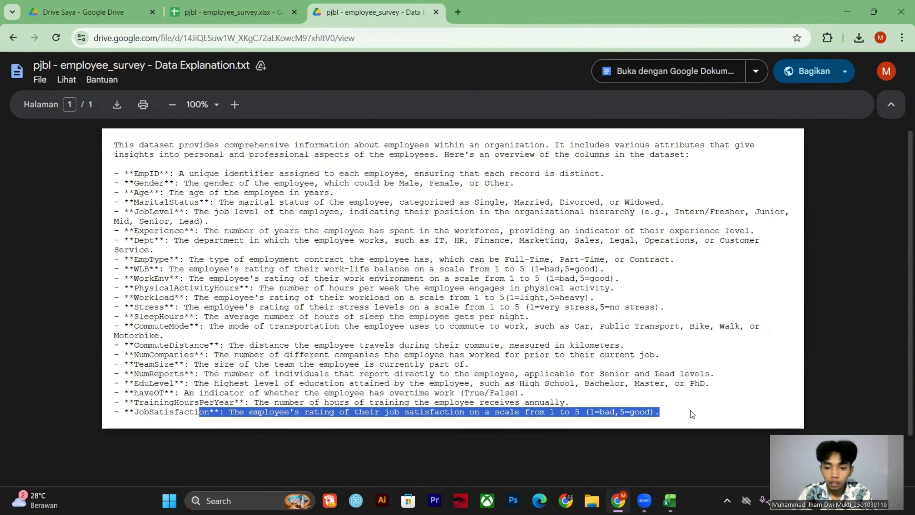
pyautogui.click(609, 413)
pyautogui.moveTo(634, 413); pyautogui.dragTo(651, 409)
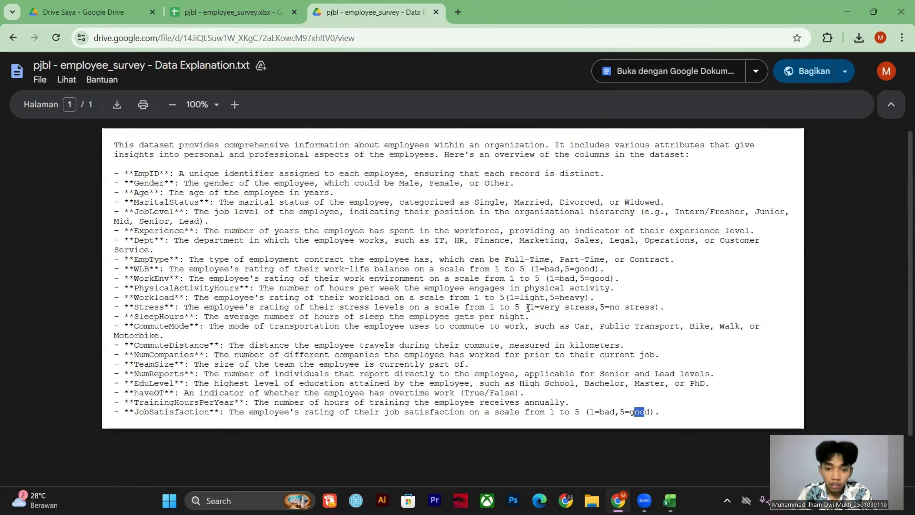
pyautogui.moveTo(529, 307); pyautogui.dragTo(637, 306)
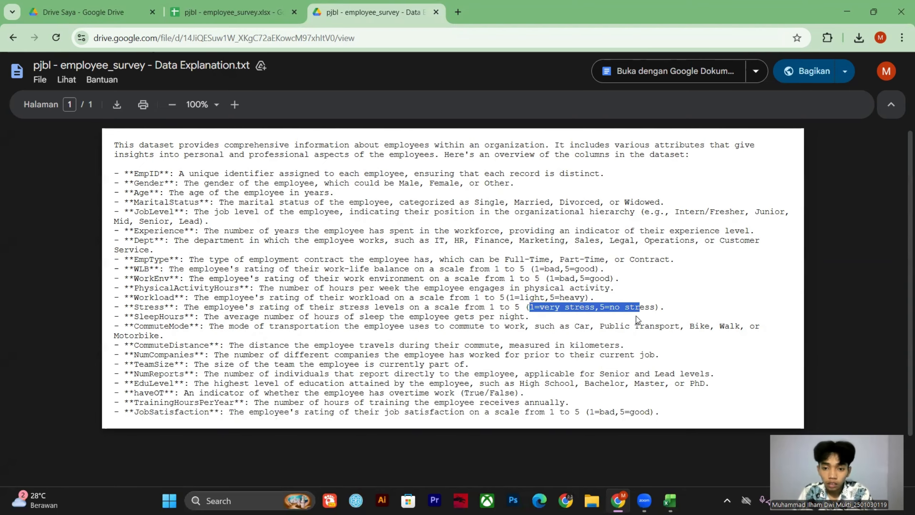
# - Switch to Excel and enter the label "sangat stress" in AE4 with the value 1 in AF4
pyautogui.hotkey('alt', 'Tab')
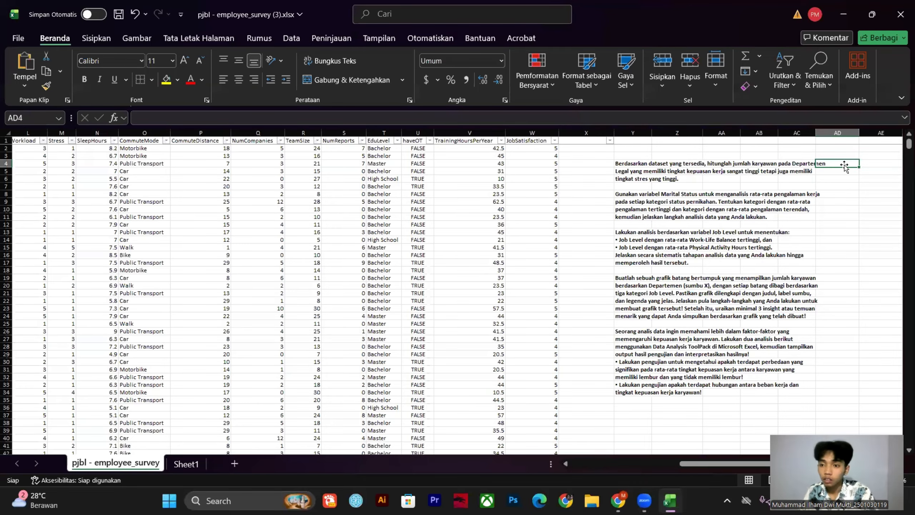
pyautogui.click(863, 164)
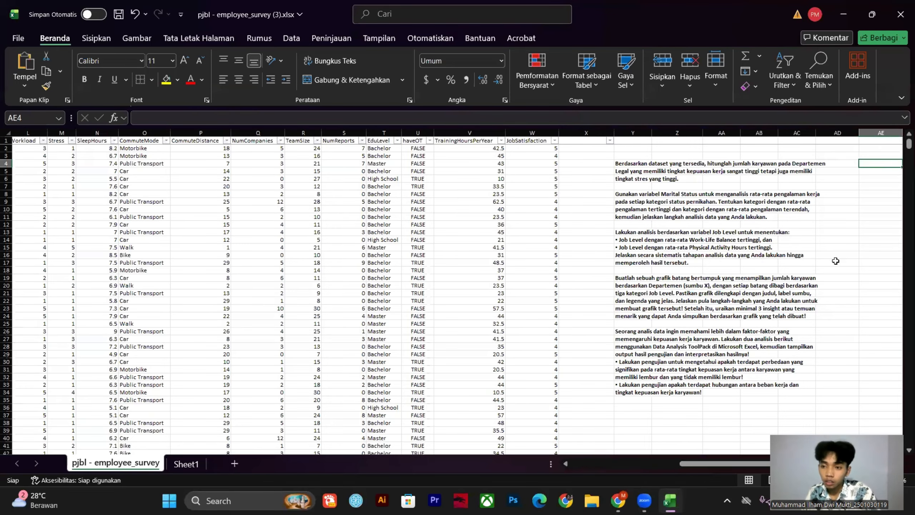
pyautogui.scroll(5, 836, 260)
pyautogui.scroll(-5, 842, 244)
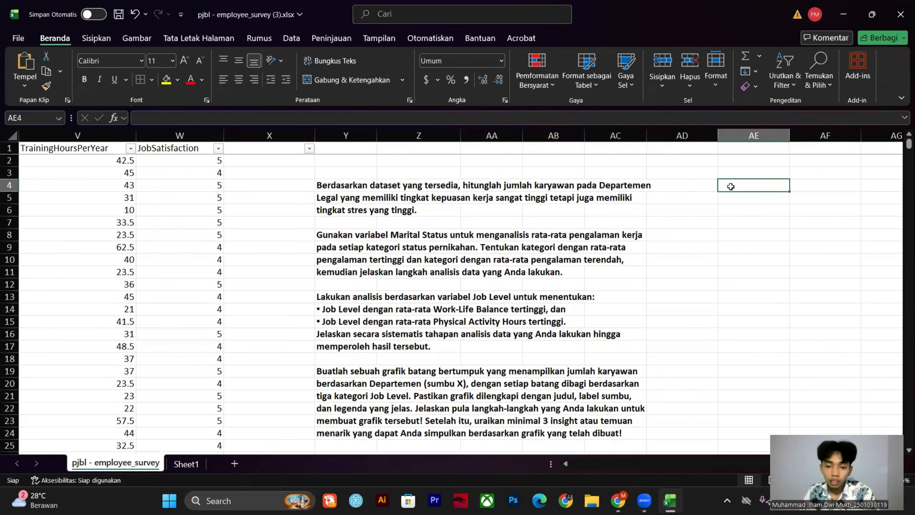
pyautogui.write('stress')
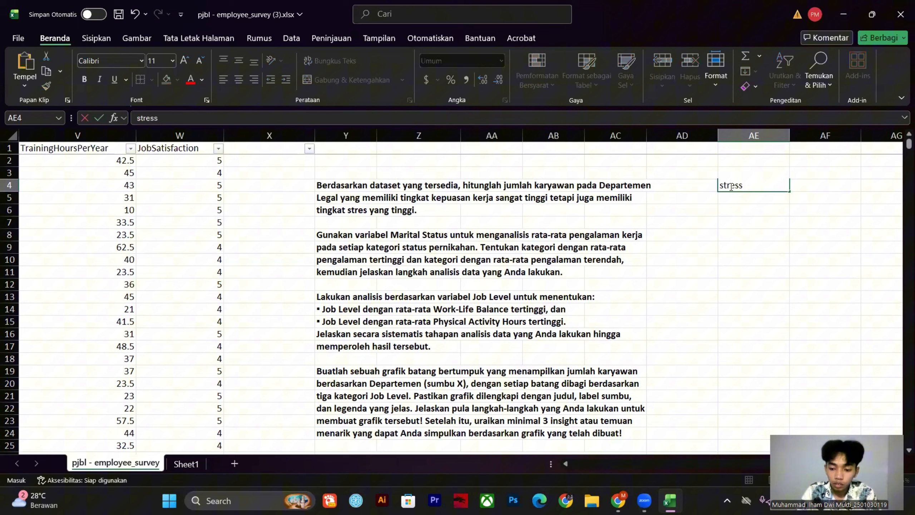
pyautogui.press('Tab')
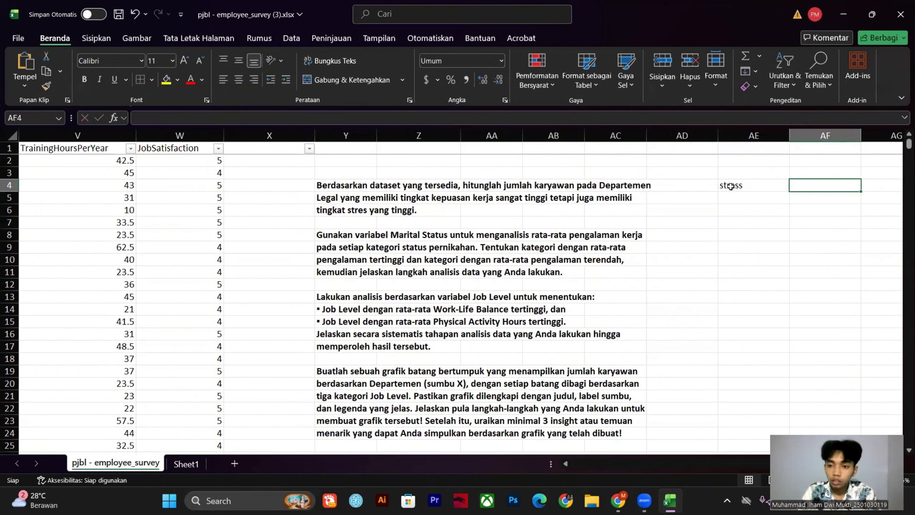
pyautogui.write('1')
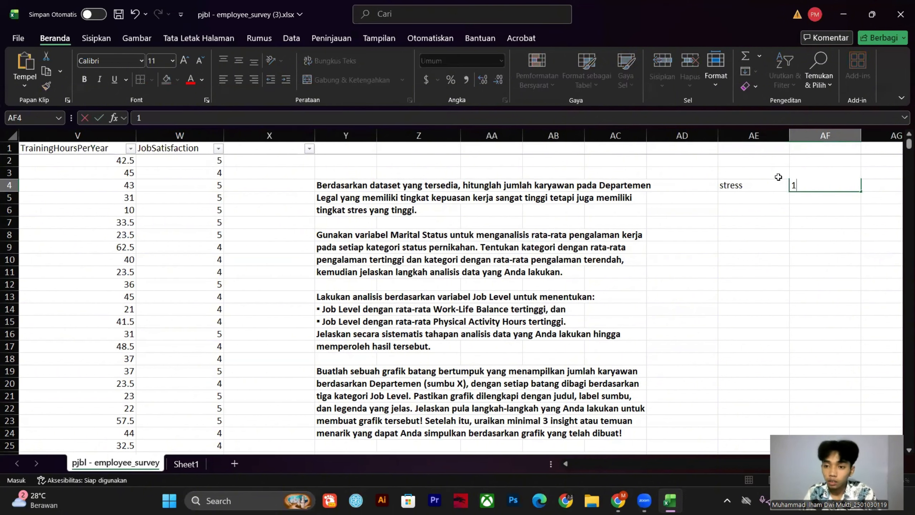
pyautogui.click(737, 187)
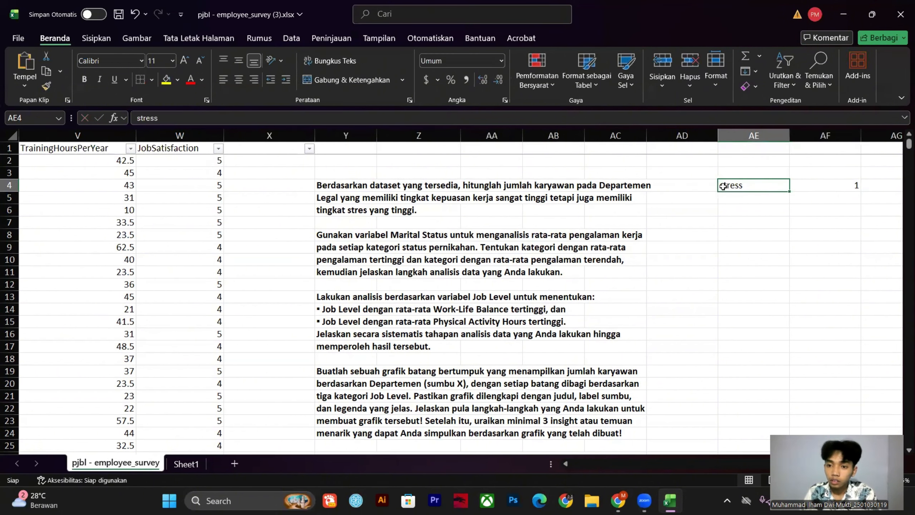
pyautogui.doubleClick(722, 186)
pyautogui.write('sangat')
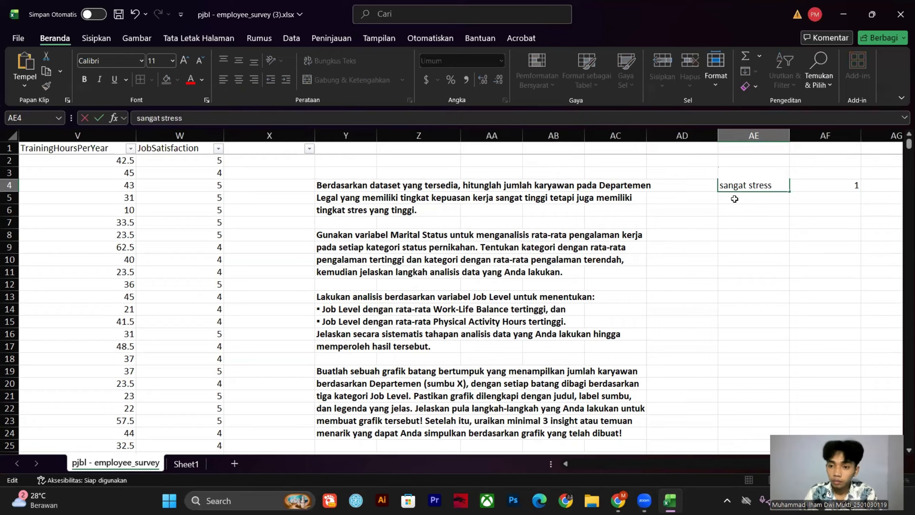
# - Enter the label "sangat puas" in AE5 with the value 5 in AF5
pyautogui.click(735, 198)
pyautogui.write('sangat puas')
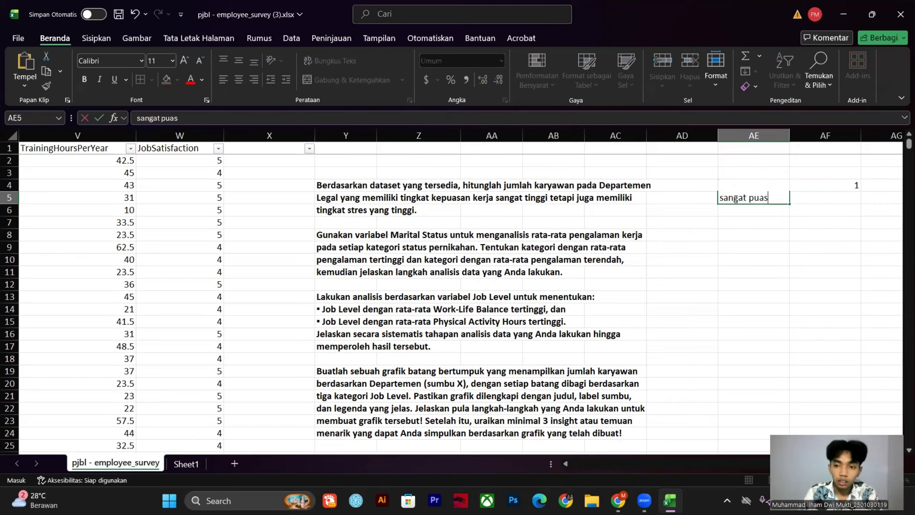
pyautogui.click(808, 198)
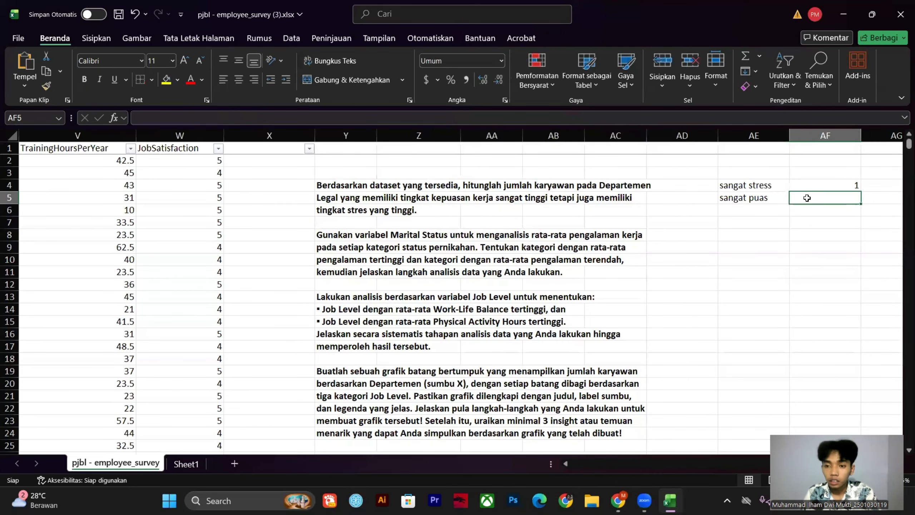
pyautogui.write('5')
pyautogui.click(827, 225)
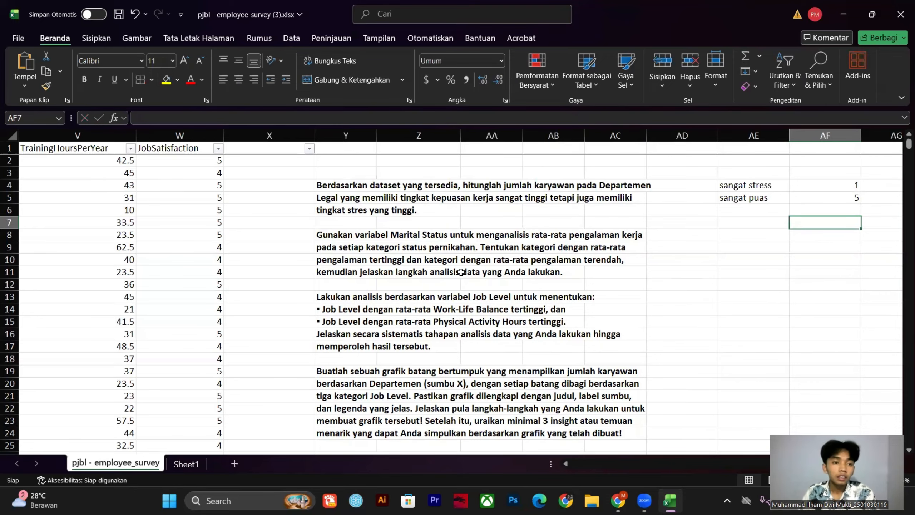
# - Start a COUNTIFS formula in AF6 that matches the Dept column G:G against the Legal entry in G4
pyautogui.scroll(-1, 461, 272)
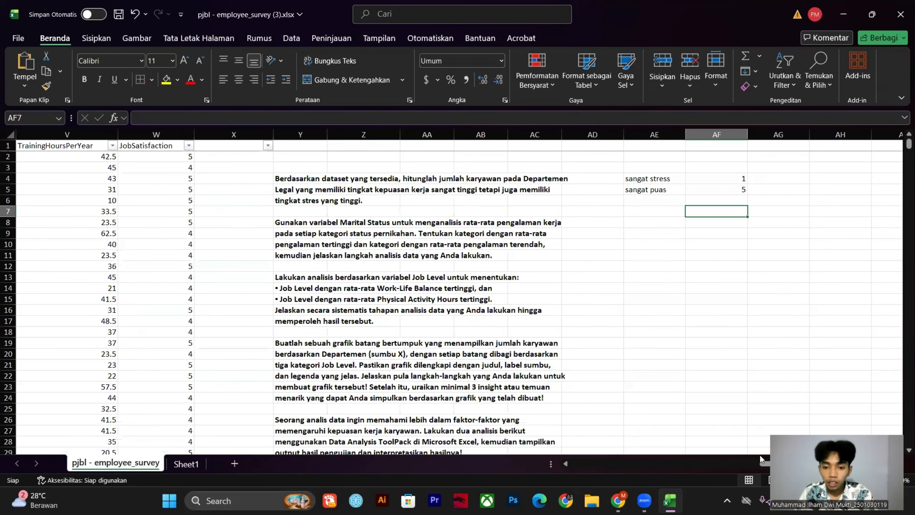
pyautogui.hscroll(2, 764, 466)
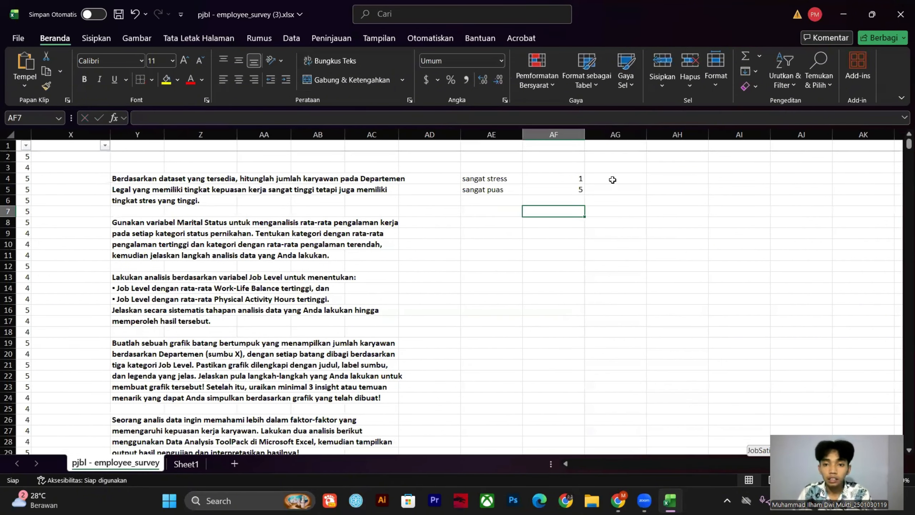
pyautogui.hscroll(1, 640, 175)
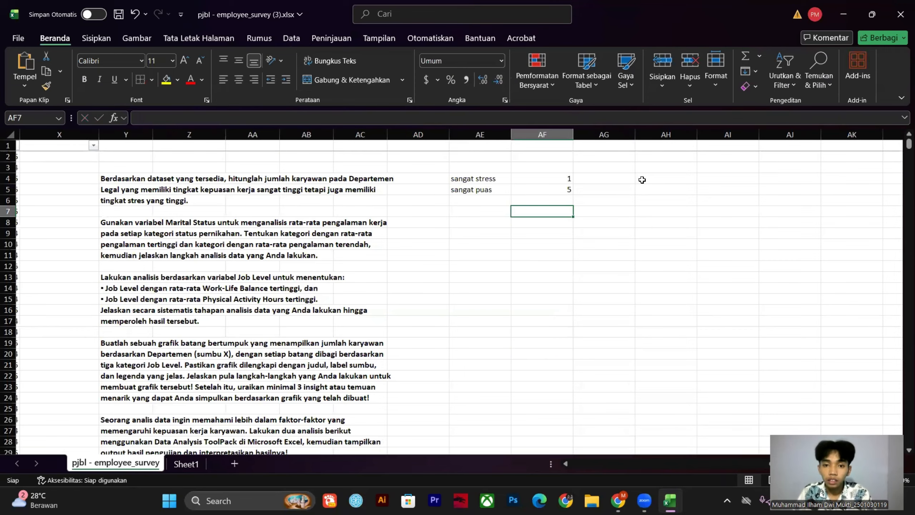
pyautogui.click(648, 180)
pyautogui.hscroll(-4, 757, 202)
pyautogui.click(793, 202)
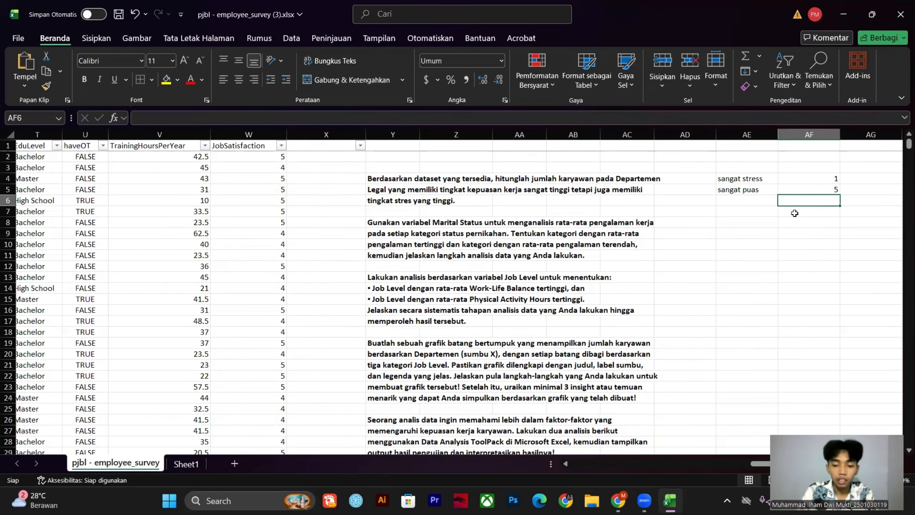
pyautogui.write('=count')
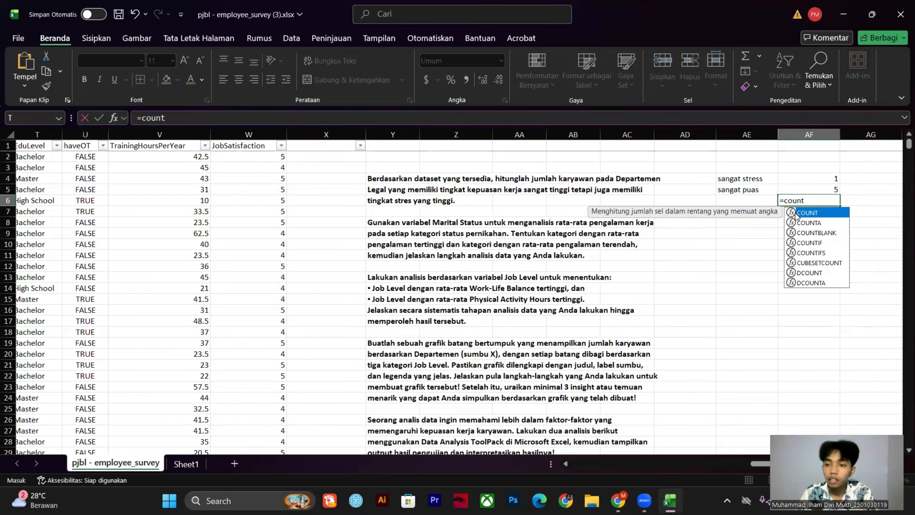
pyautogui.doubleClick(815, 253)
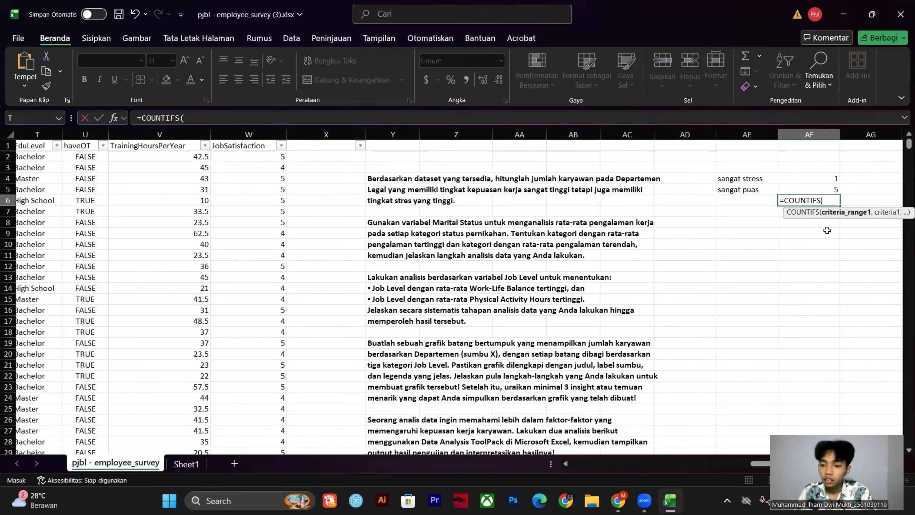
pyautogui.moveTo(761, 465); pyautogui.dragTo(594, 479)
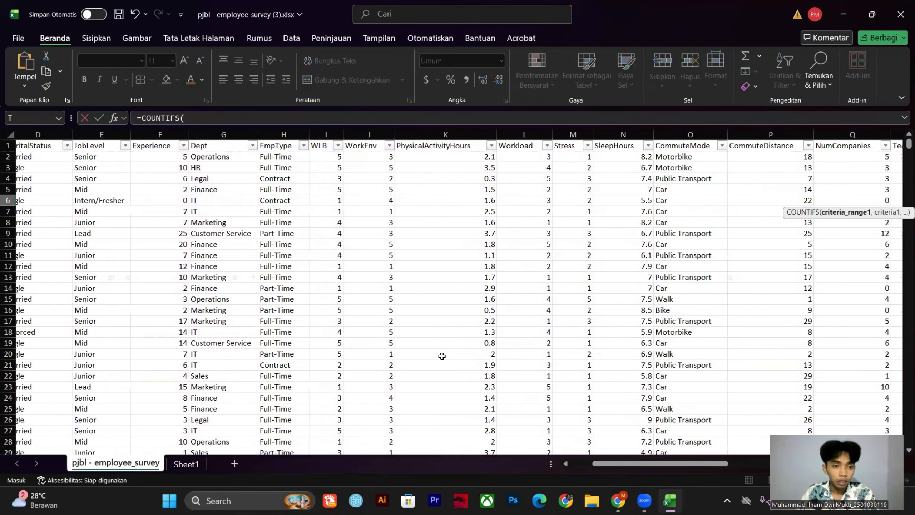
pyautogui.click(229, 135)
pyautogui.write(',')
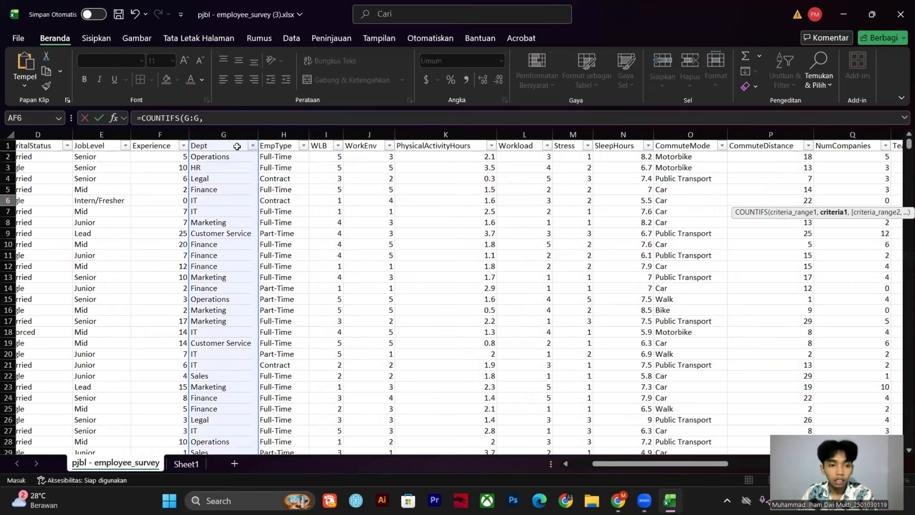
pyautogui.click(217, 179)
pyautogui.write(',')
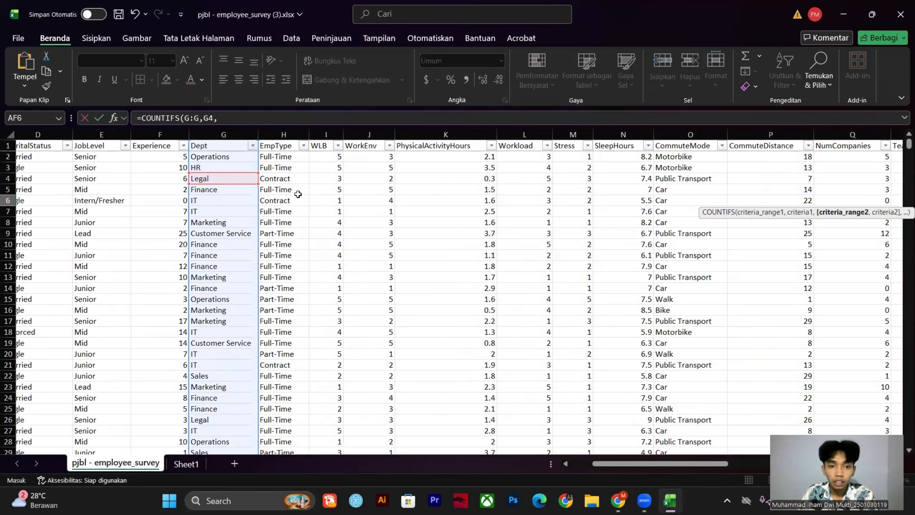
# - Add the JobSatisfaction column W:W with W2 as the second criterion of the COUNTIFS formula
pyautogui.moveTo(677, 465); pyautogui.dragTo(816, 464)
pyautogui.click(407, 134)
pyautogui.write(',')
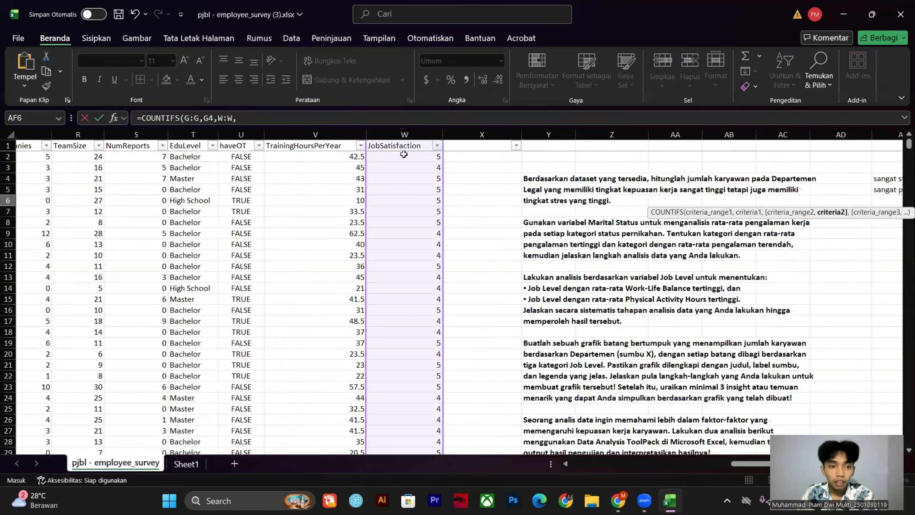
pyautogui.click(418, 159)
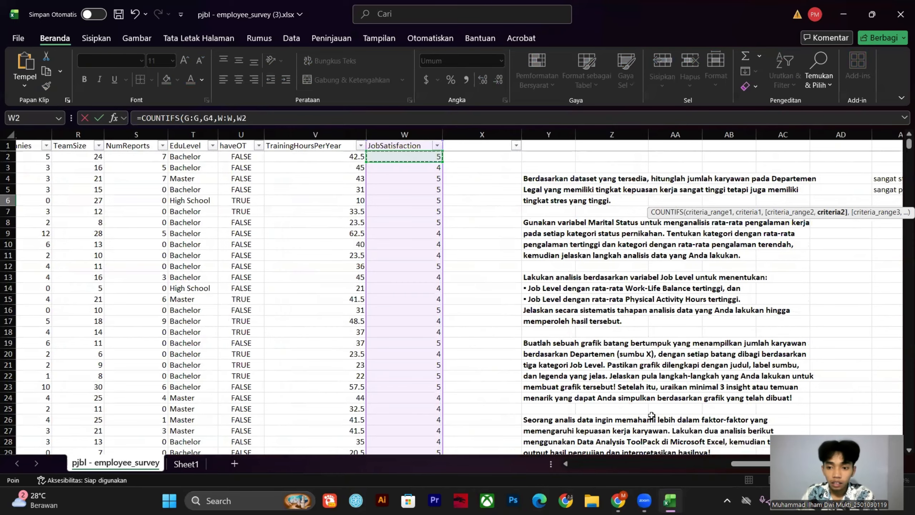
# - Add the Stress column M:M with M2 as the third criterion and complete the COUNTIFS formula in AF6
pyautogui.moveTo(755, 469); pyautogui.dragTo(779, 465)
pyautogui.hscroll(-5, 364, 178)
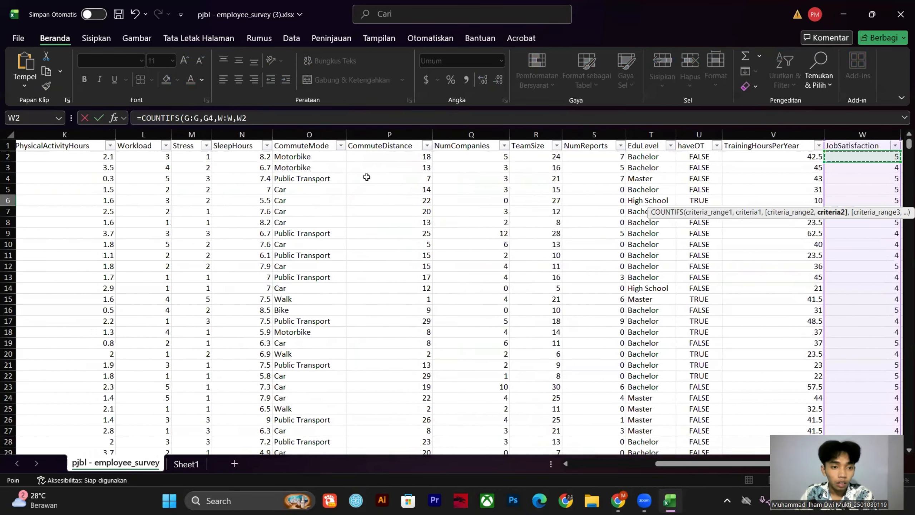
pyautogui.write(',')
pyautogui.click(198, 134)
pyautogui.write(',M:M,')
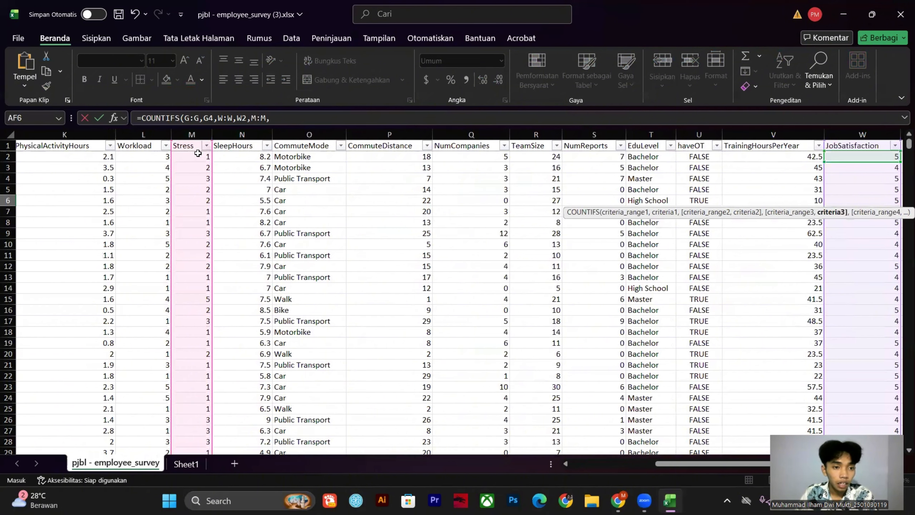
pyautogui.click(198, 158)
pyautogui.moveTo(681, 464); pyautogui.dragTo(765, 466)
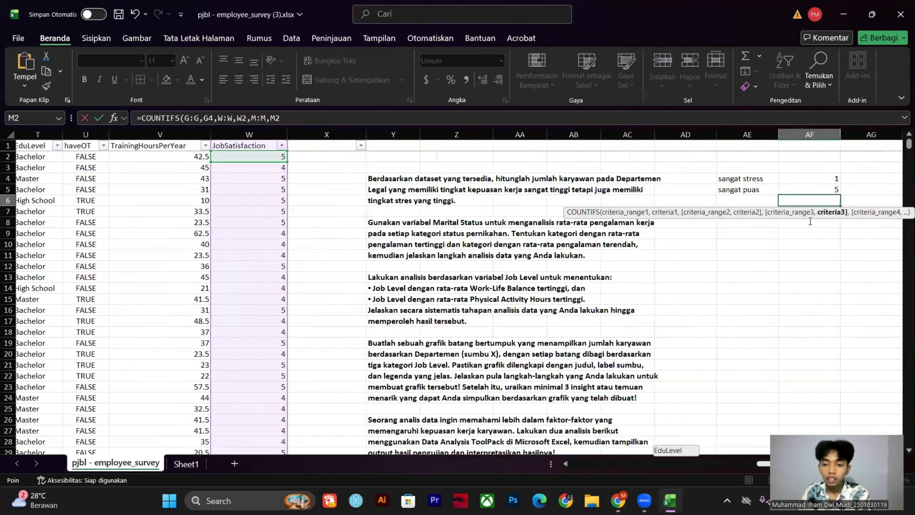
pyautogui.press('Return')
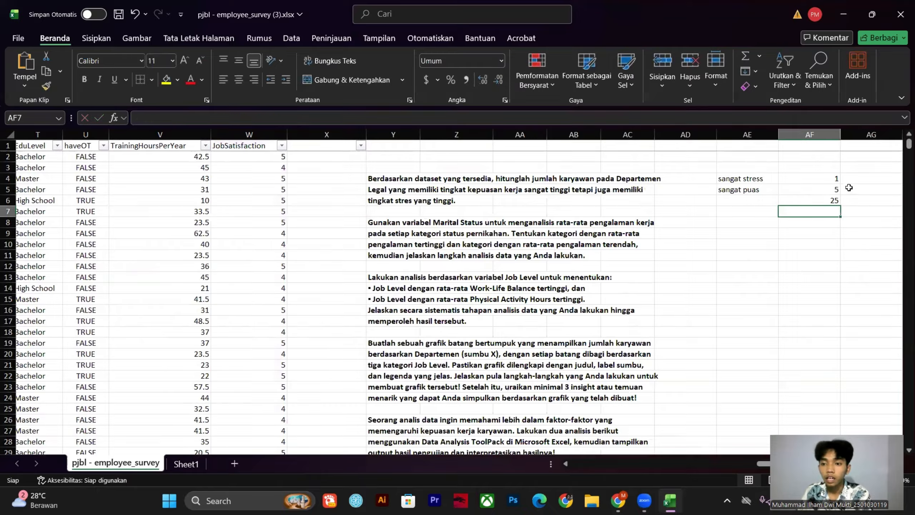
pyautogui.click(819, 203)
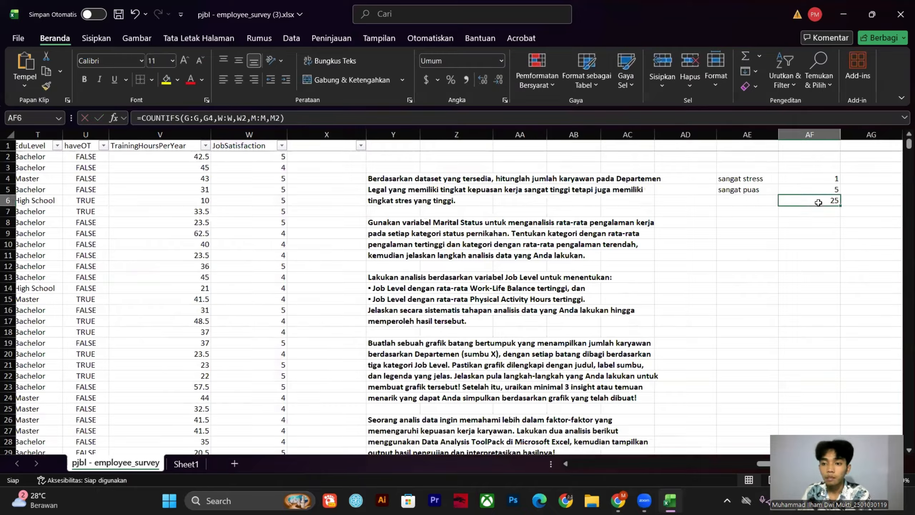
# - Fill the COUNTIFS result cell AF6 with green
pyautogui.click(177, 79)
pyautogui.click(314, 138)
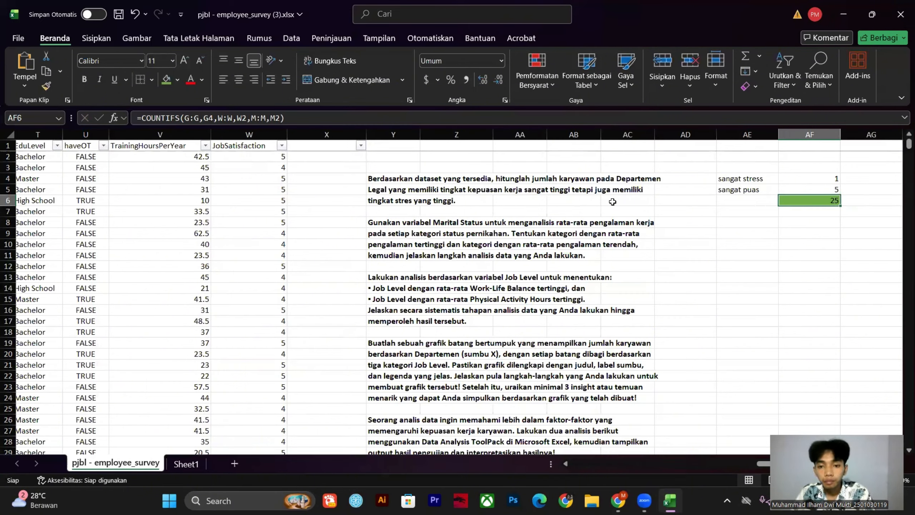
pyautogui.click(418, 223)
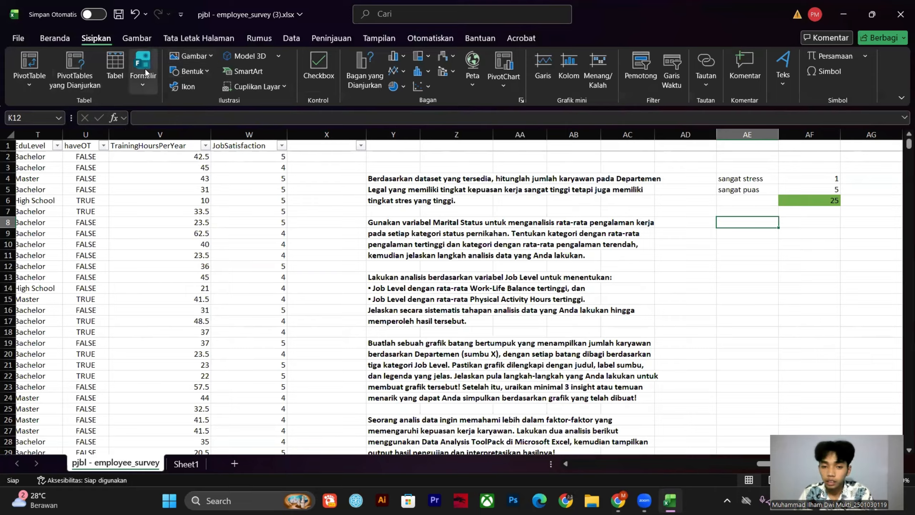
# - Start a PivotTable from a table or range, using columns A:W of the pjbl - employee_survey sheet as its source
pyautogui.click(35, 77)
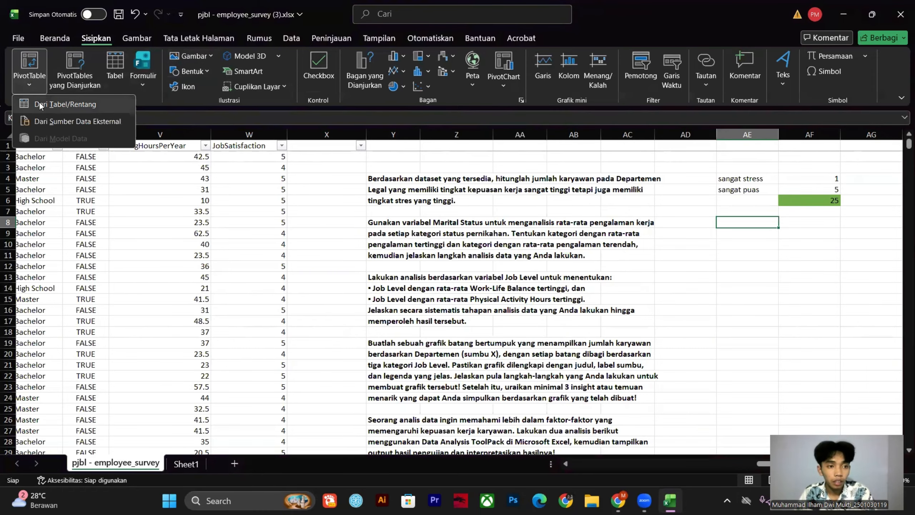
pyautogui.click(41, 105)
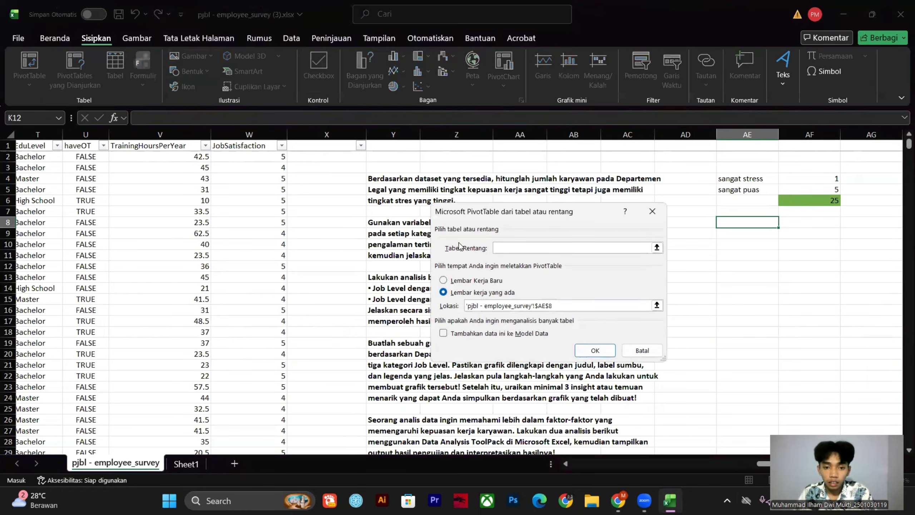
pyautogui.click(656, 249)
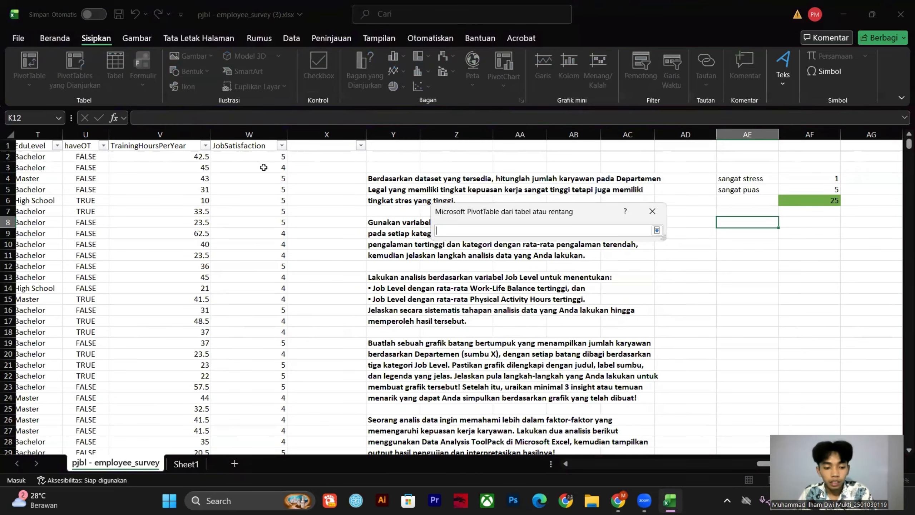
pyautogui.click(257, 134)
pyautogui.hscroll(-8, 257, 134)
pyautogui.click(34, 145)
pyautogui.moveTo(37, 134); pyautogui.dragTo(690, 134)
pyautogui.click(656, 230)
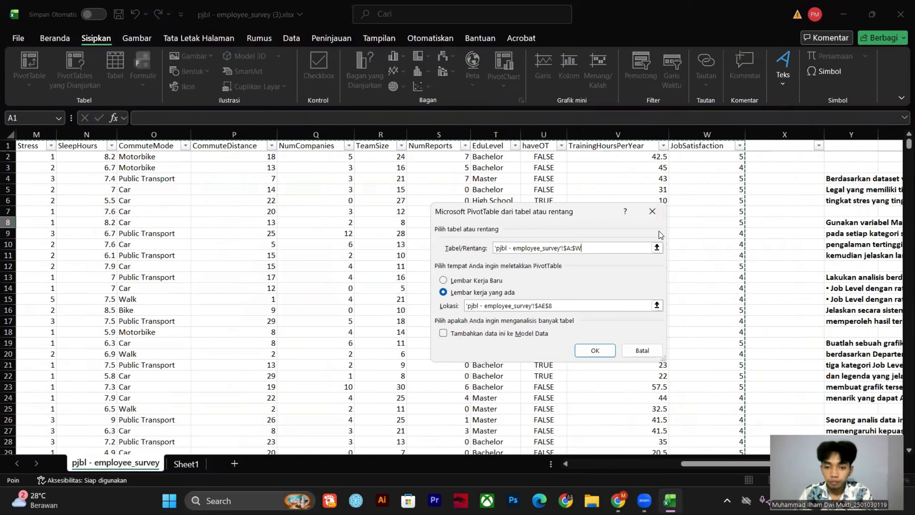
# - Place the PivotTable on the existing worksheet at cell AE8 and create it
pyautogui.click(468, 283)
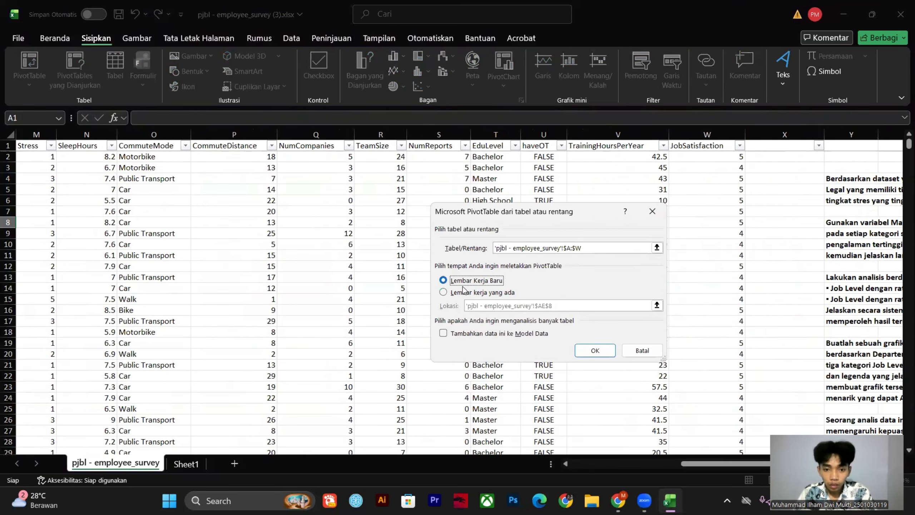
pyautogui.click(464, 292)
pyautogui.click(469, 281)
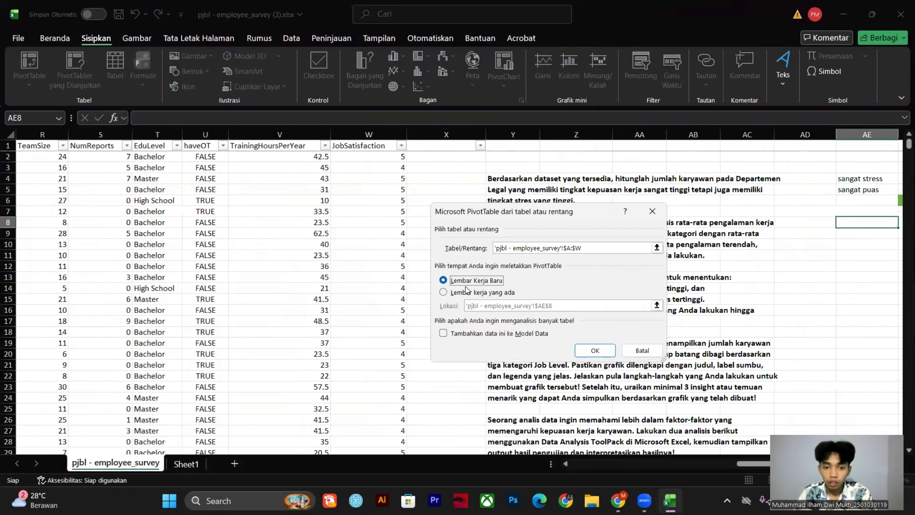
pyautogui.click(467, 293)
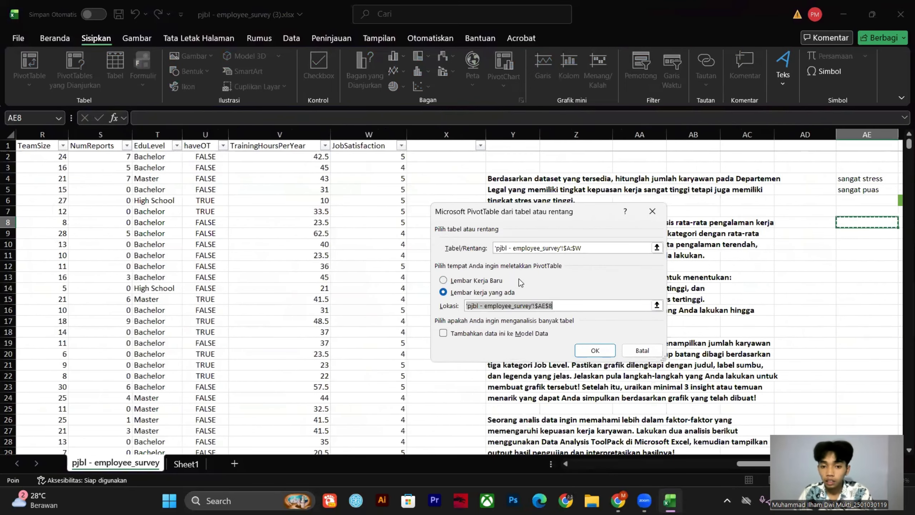
pyautogui.click(657, 306)
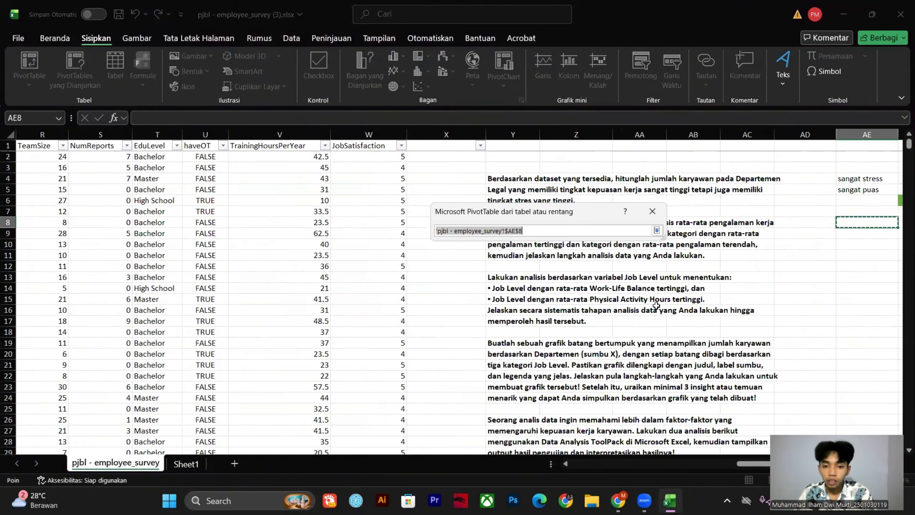
pyautogui.moveTo(738, 463); pyautogui.dragTo(764, 463)
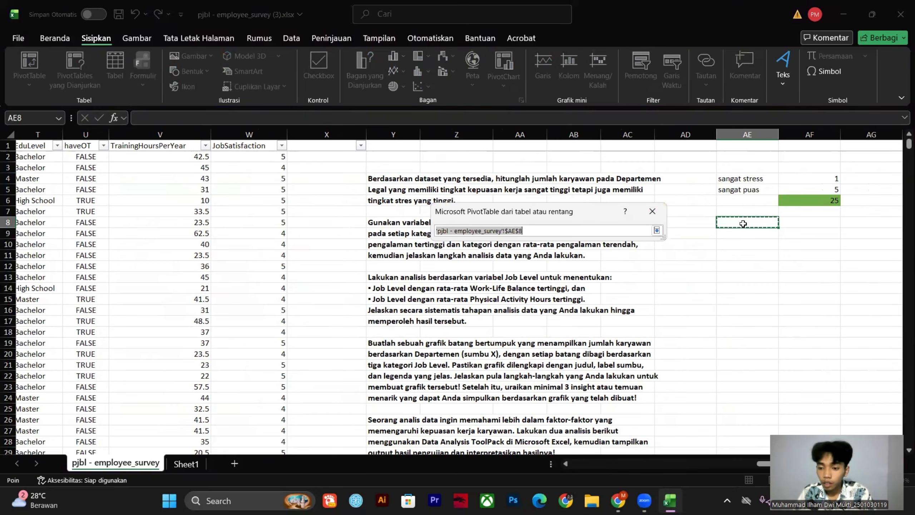
pyautogui.click(657, 231)
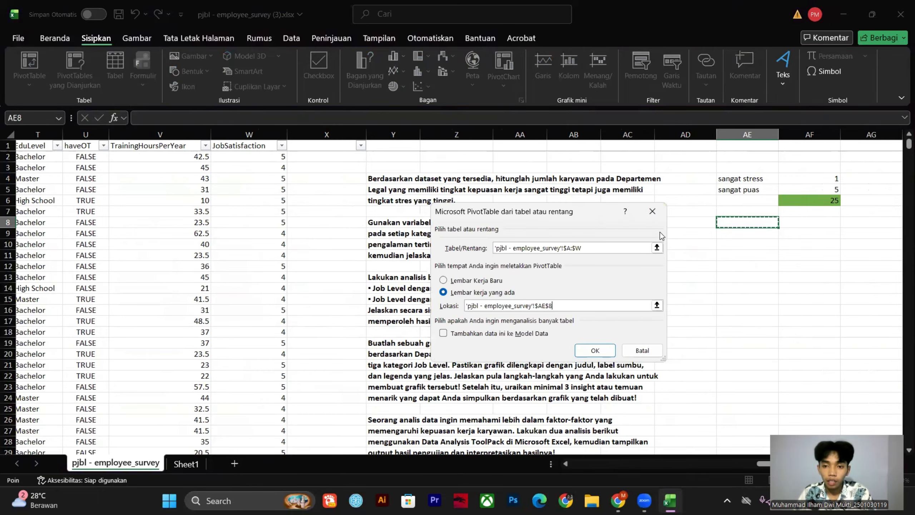
pyautogui.click(591, 349)
# - Add MaritalStatus as the PivotTable's row field and rename its header in AE8 to "marital status"
pyautogui.moveTo(611, 465); pyautogui.dragTo(677, 466)
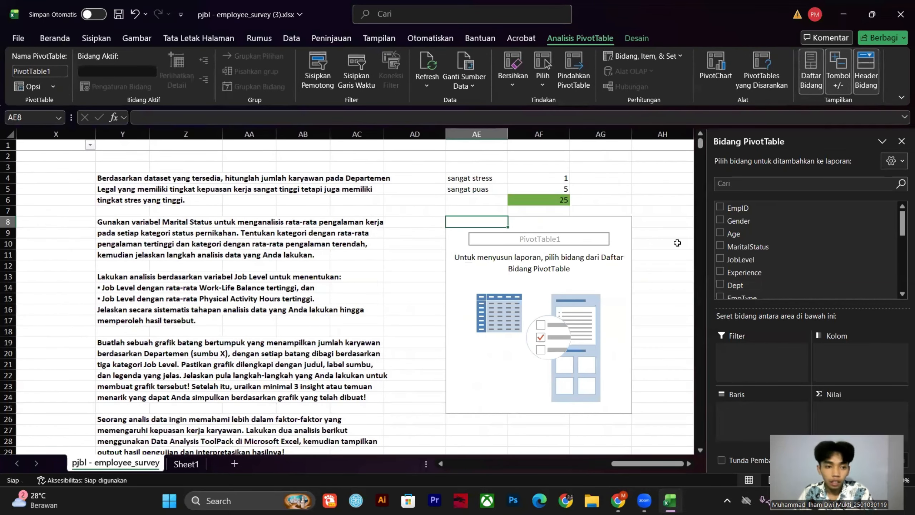
pyautogui.click(720, 245)
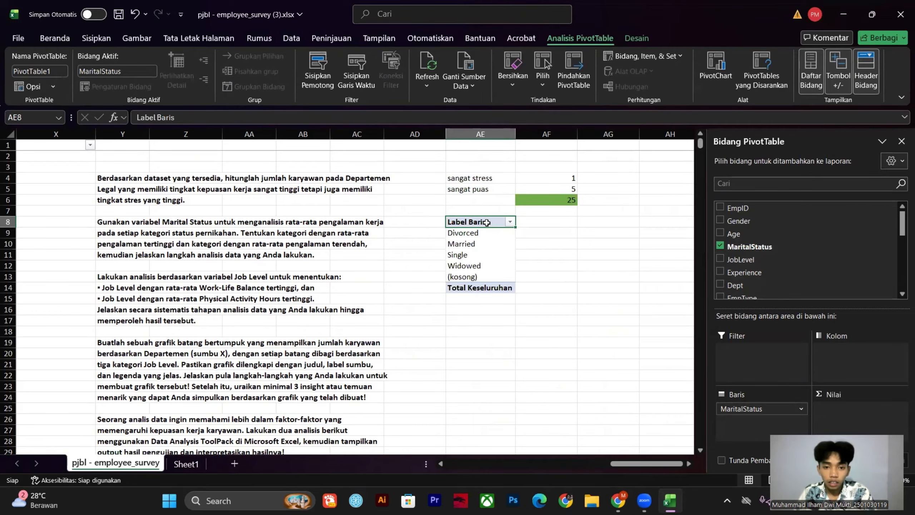
pyautogui.click(437, 222)
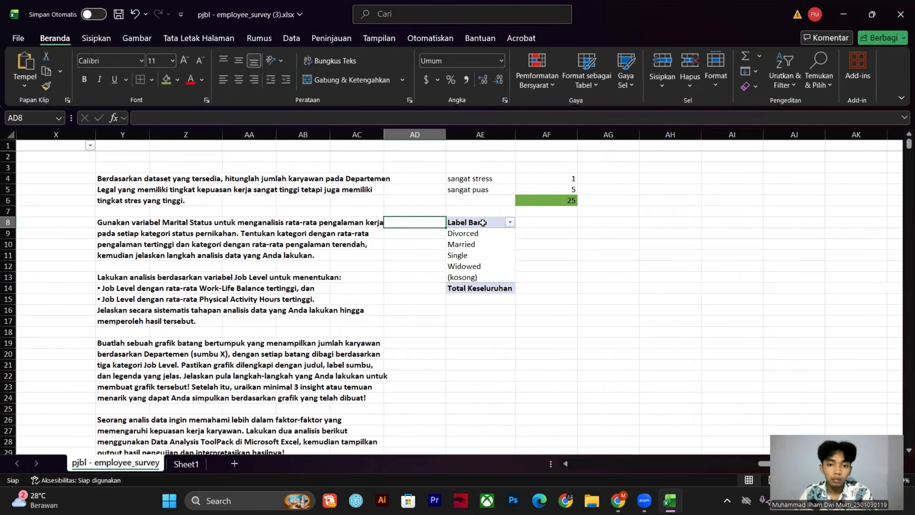
pyautogui.click(483, 222)
pyautogui.write('marital')
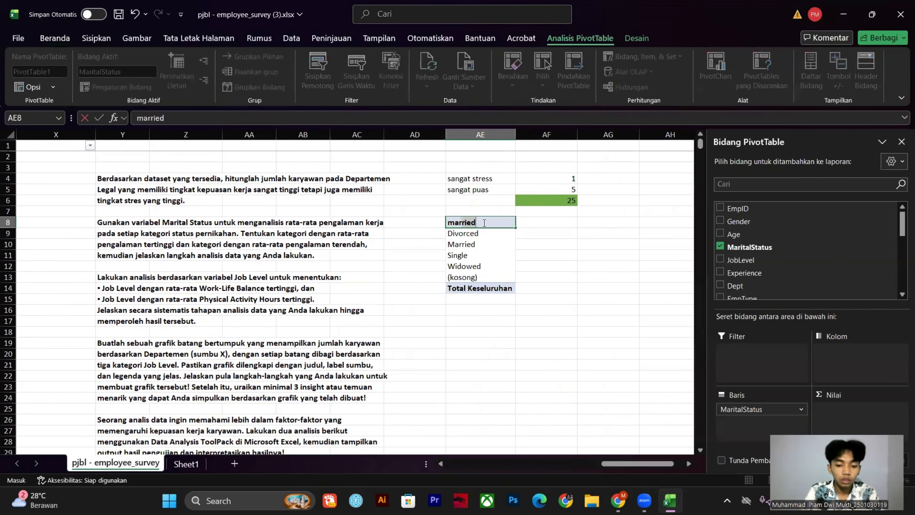
pyautogui.write(' status')
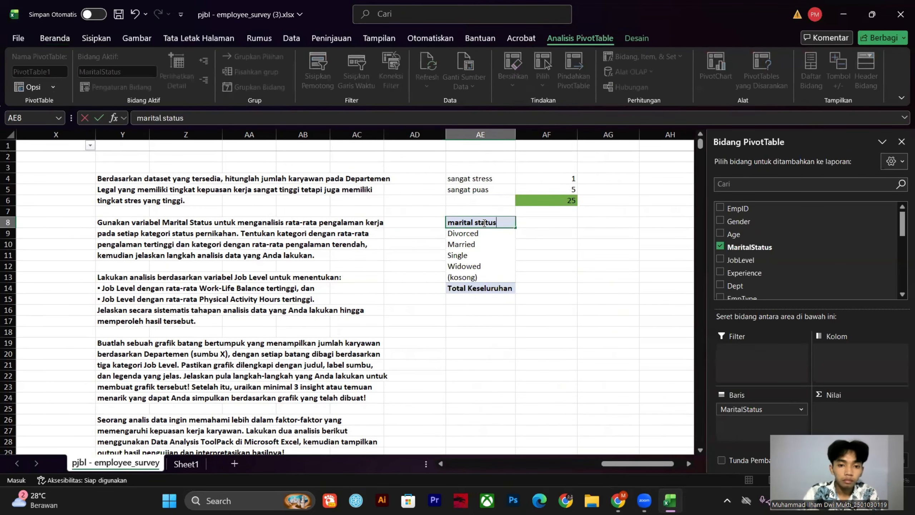
pyautogui.click(519, 235)
pyautogui.click(478, 226)
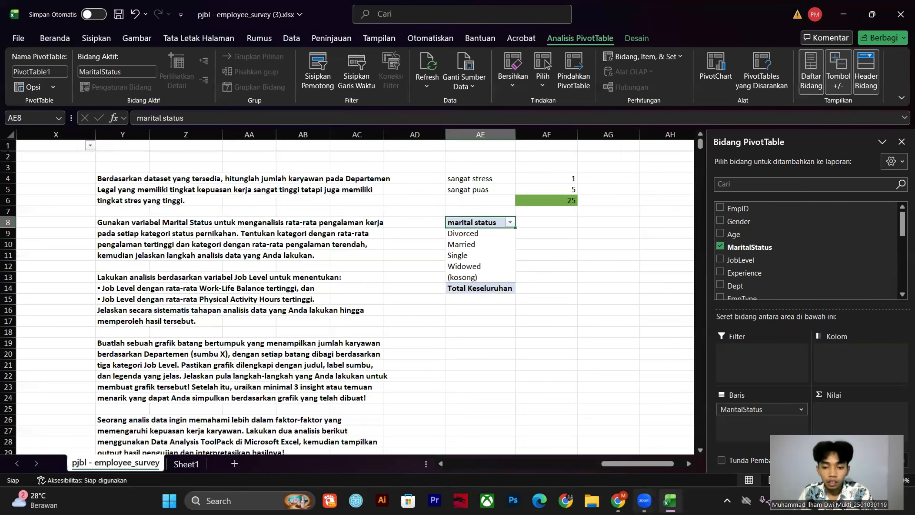
# - Switch to Chrome to check the Experience column's description in the Data Explanation file, and return to Excel
pyautogui.click(619, 501)
pyautogui.click(174, 249)
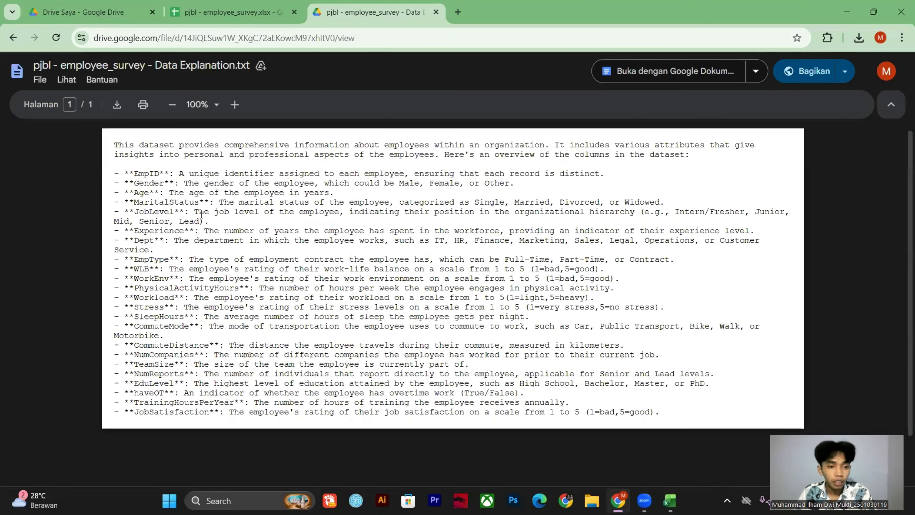
pyautogui.moveTo(137, 231); pyautogui.dragTo(219, 244)
pyautogui.click(351, 253)
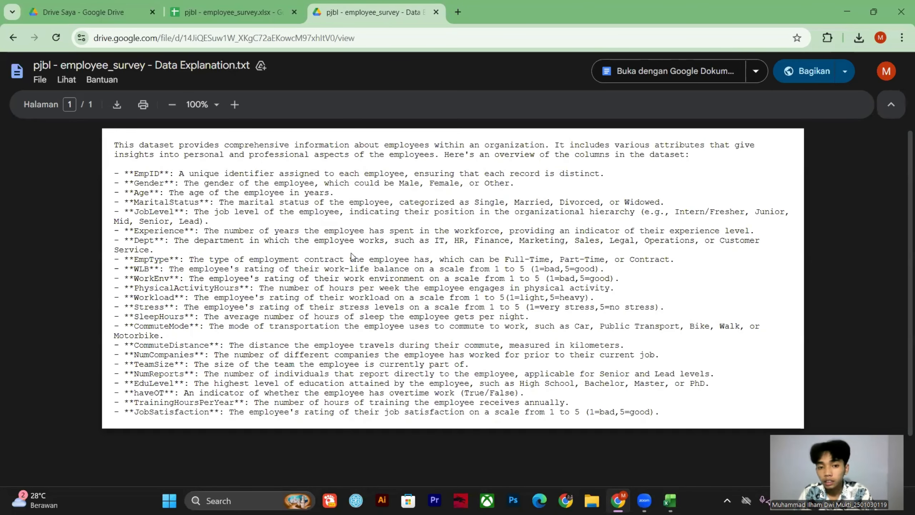
pyautogui.hotkey('alt', 'Tab')
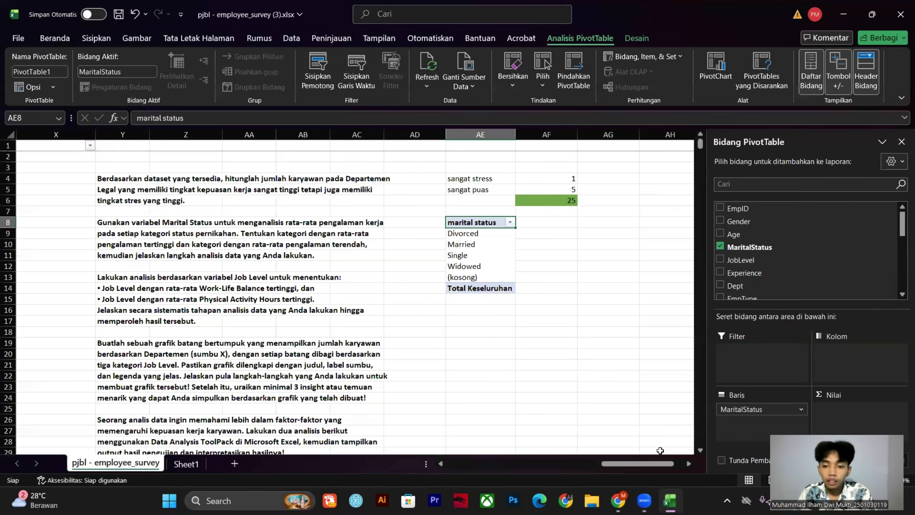
# - Add Experience to the PivotTable's values and summarize it by average (Rata-rata)
pyautogui.click(720, 273)
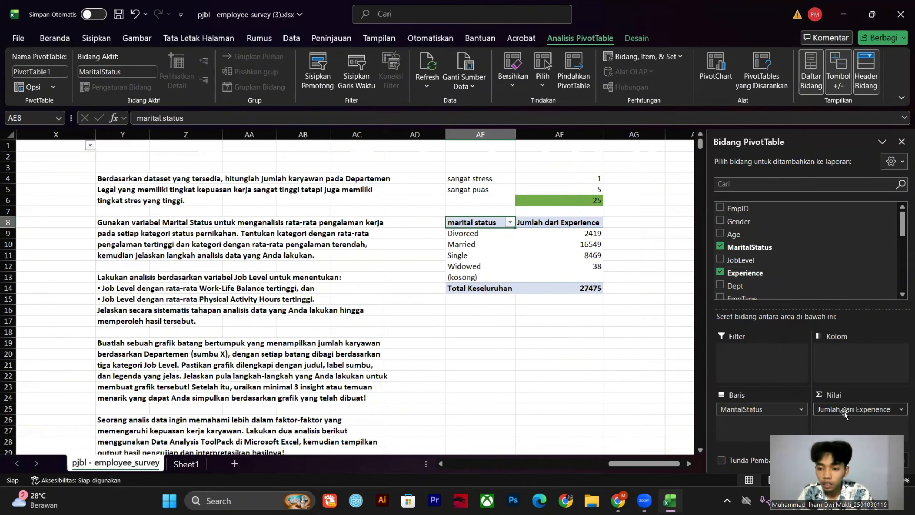
pyautogui.click(843, 410)
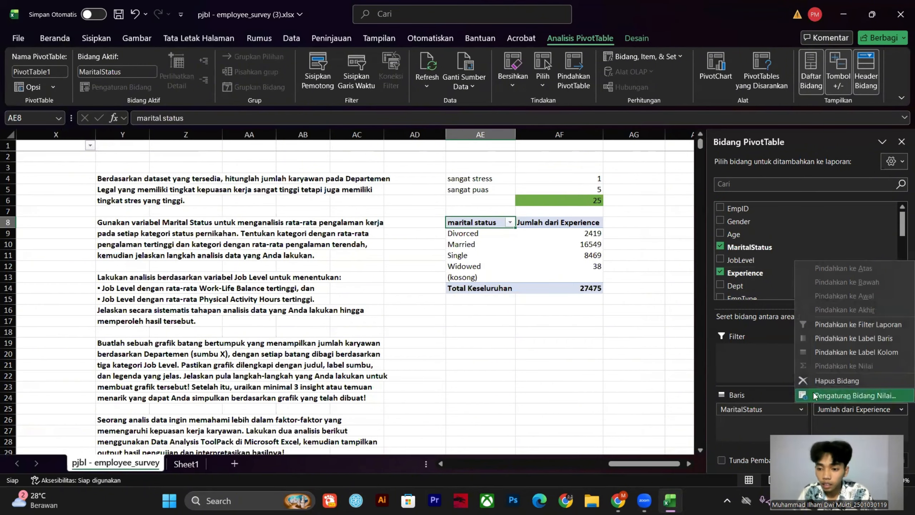
pyautogui.click(846, 395)
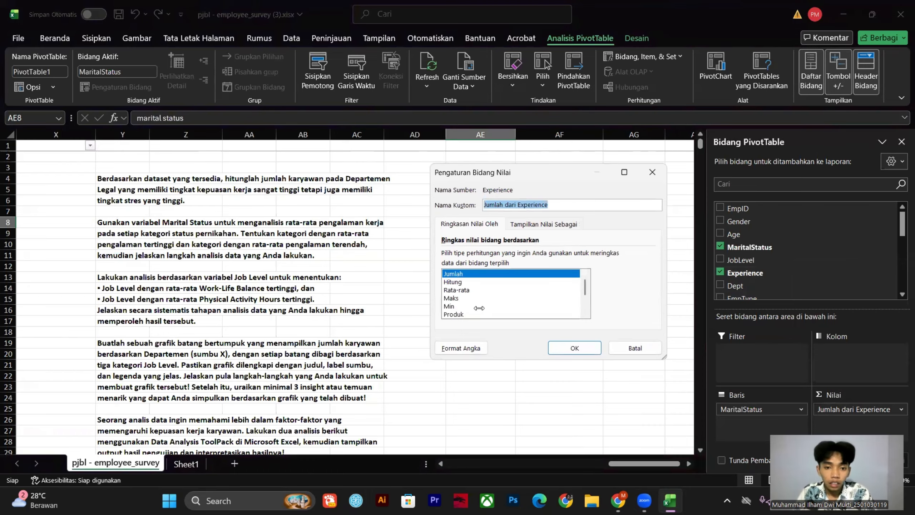
pyautogui.click(454, 290)
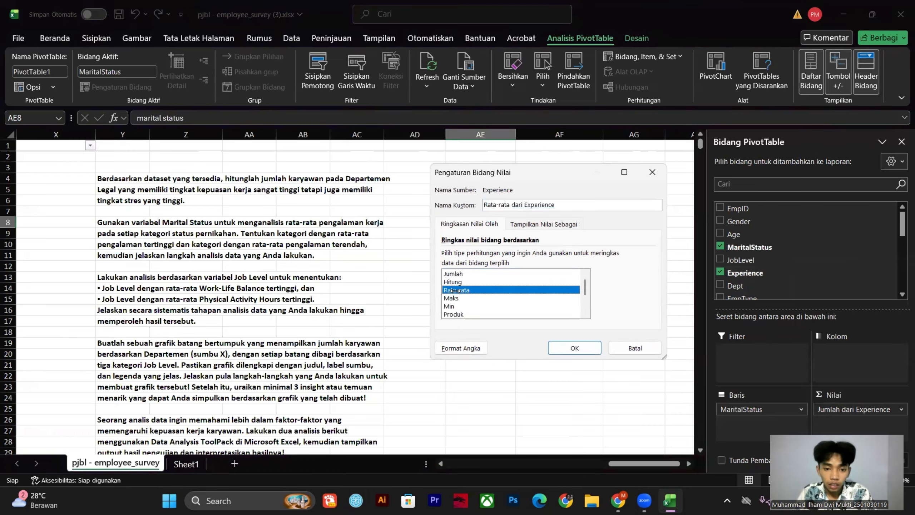
pyautogui.click(564, 347)
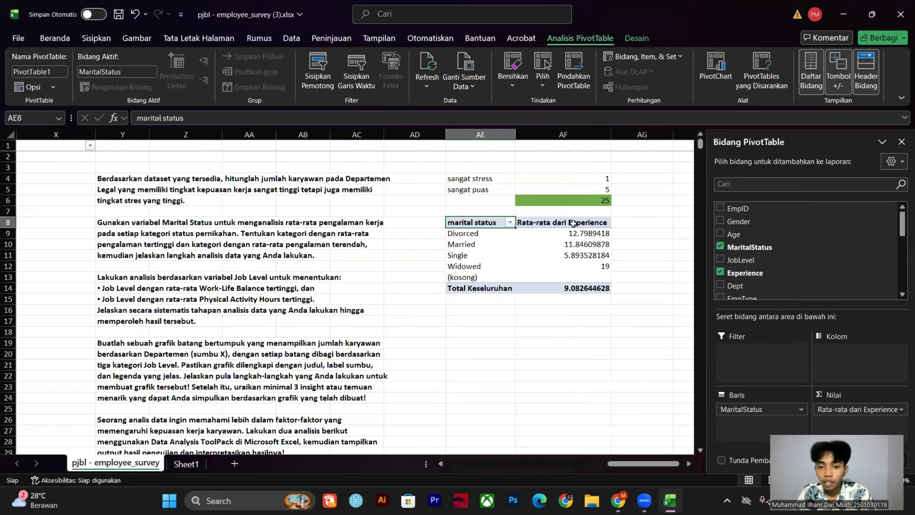
# - Fill the average experience cells for Single (AF11) and Widowed (AF12) with green
pyautogui.click(589, 267)
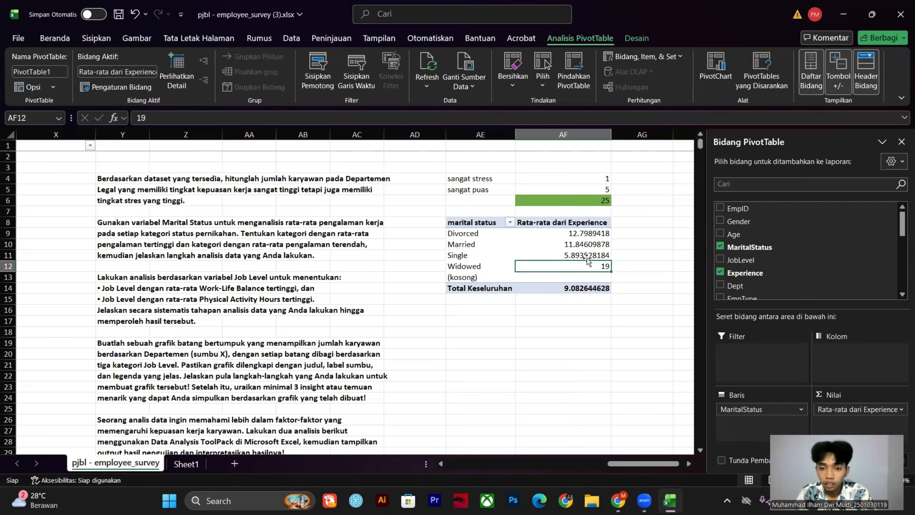
pyautogui.click(582, 253)
pyautogui.click(580, 263)
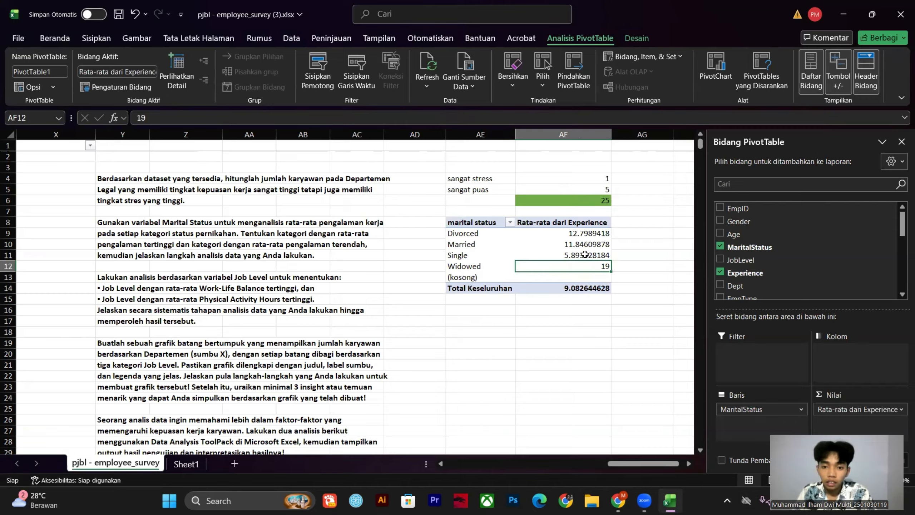
pyautogui.click(585, 255)
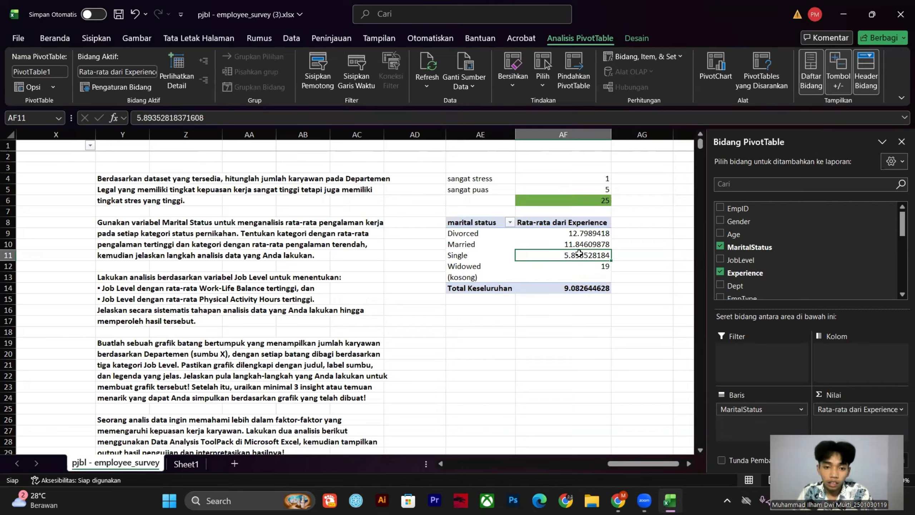
pyautogui.click(51, 39)
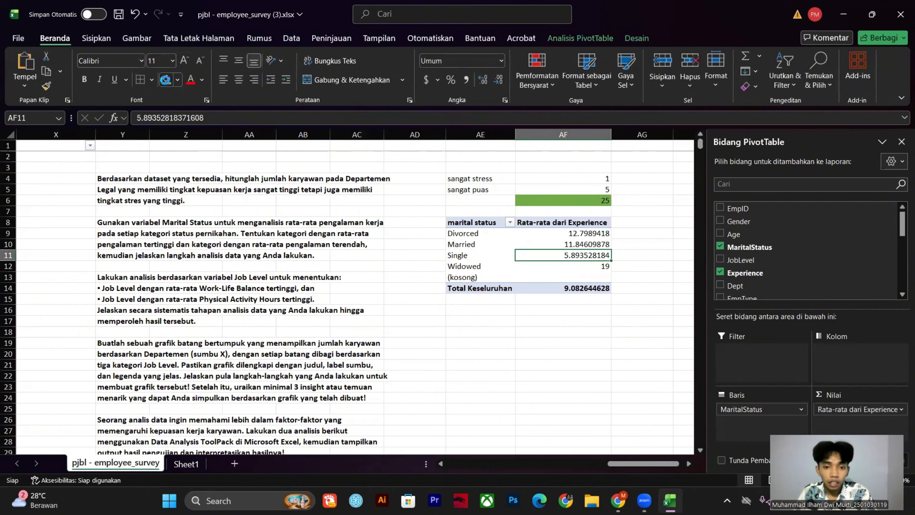
pyautogui.click(166, 79)
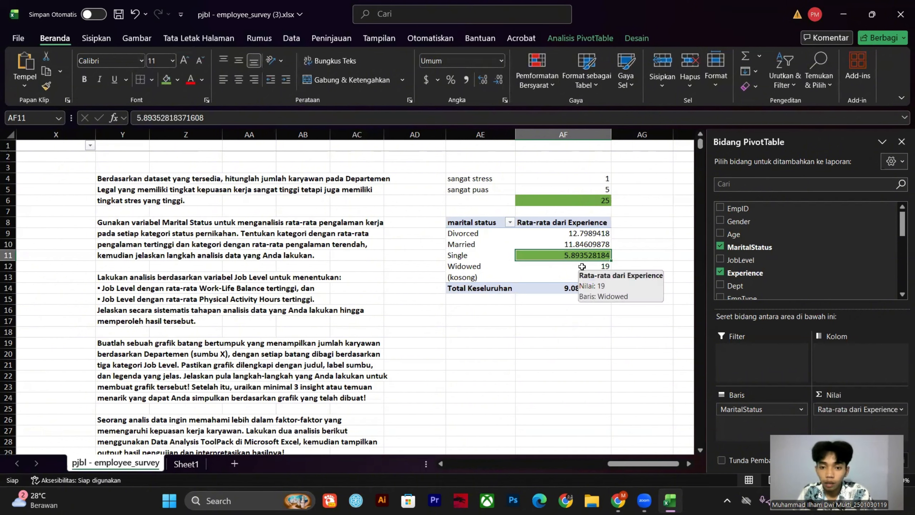
pyautogui.click(553, 267)
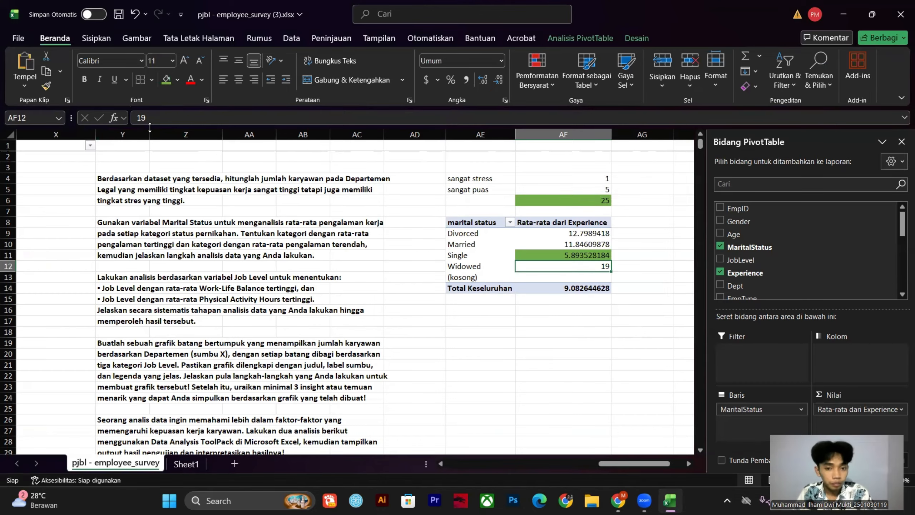
pyautogui.click(166, 80)
pyautogui.click(613, 343)
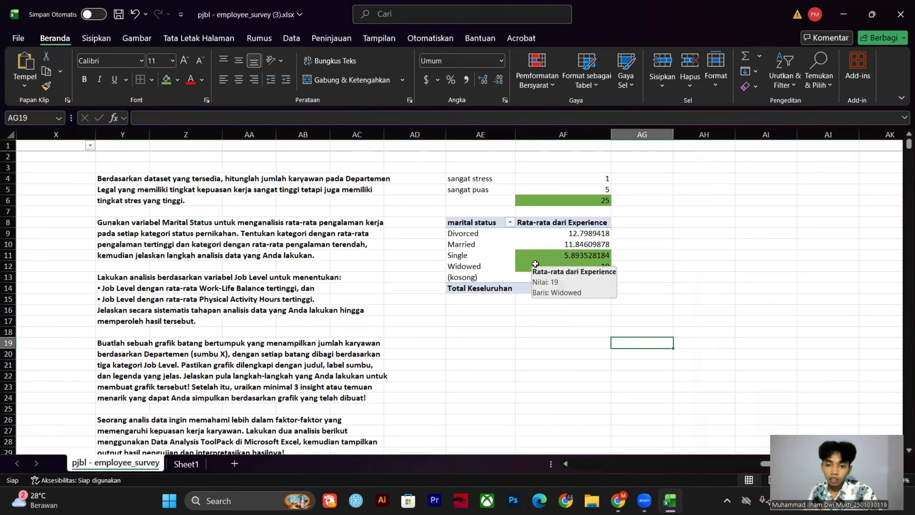
# - Label the Single average "terendah" in AG11 and the Widowed average "tertinggi" in AG12
pyautogui.click(616, 254)
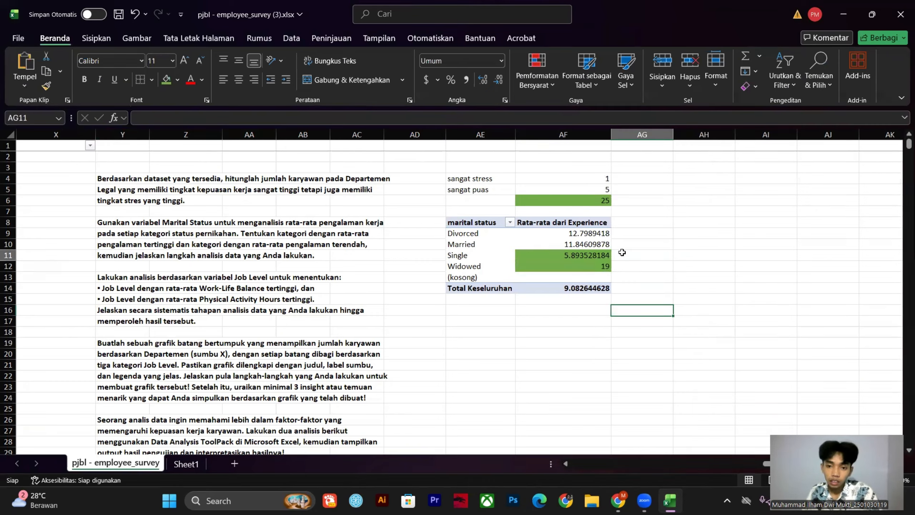
pyautogui.write('trend')
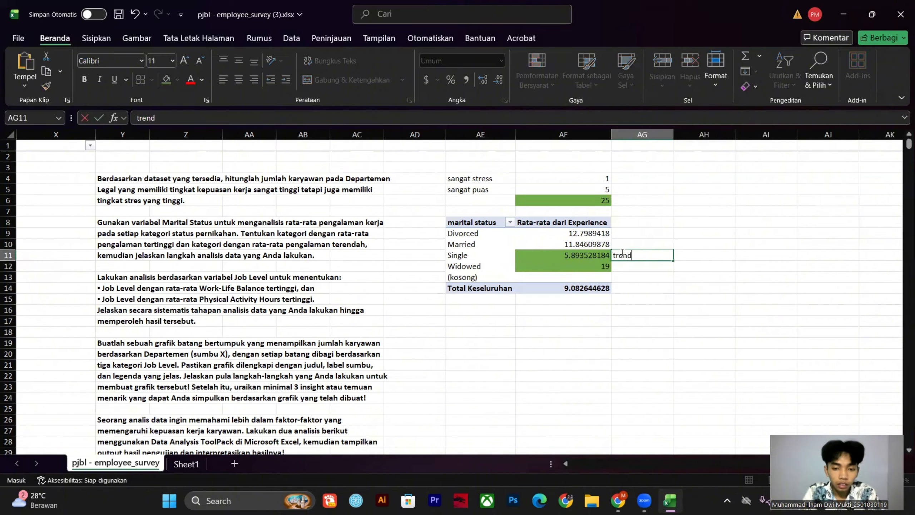
pyautogui.write('ah')
pyautogui.press('Return')
pyautogui.write('te')
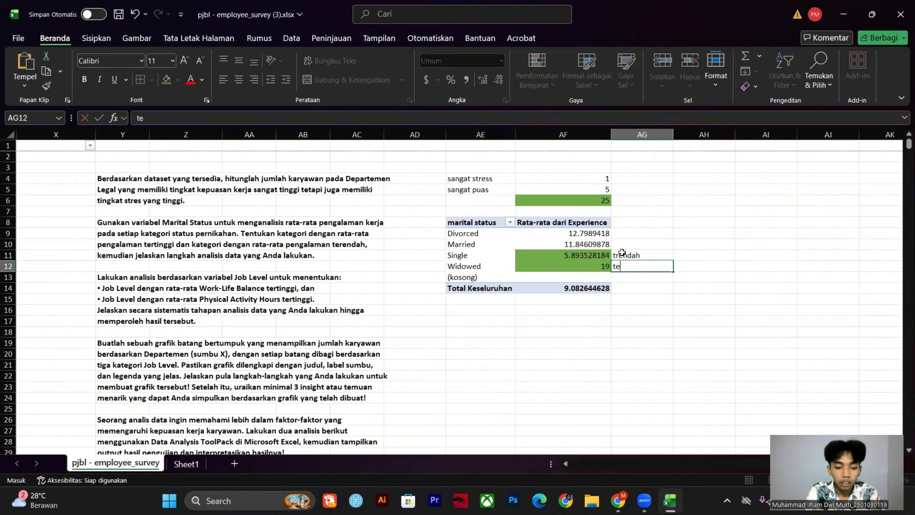
pyautogui.write('rtinggi')
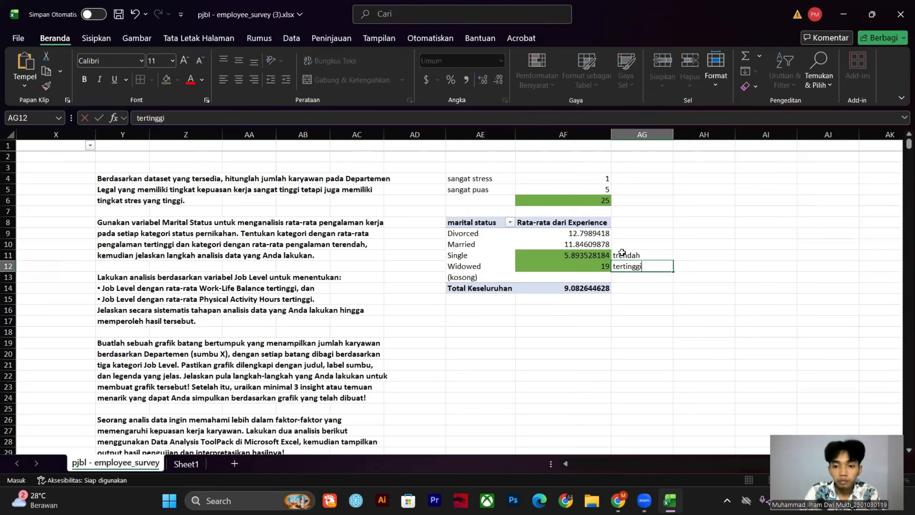
pyautogui.click(620, 255)
pyautogui.doubleClick(618, 255)
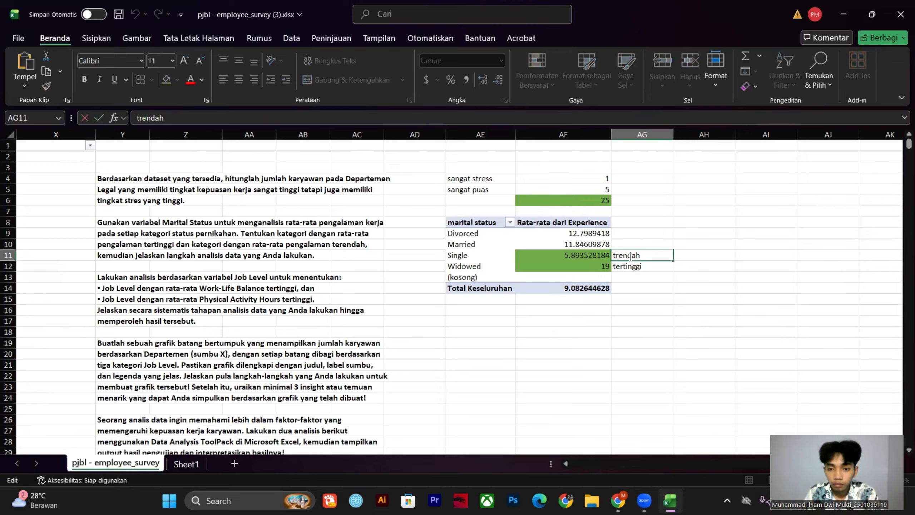
pyautogui.write('e')
pyautogui.click(647, 293)
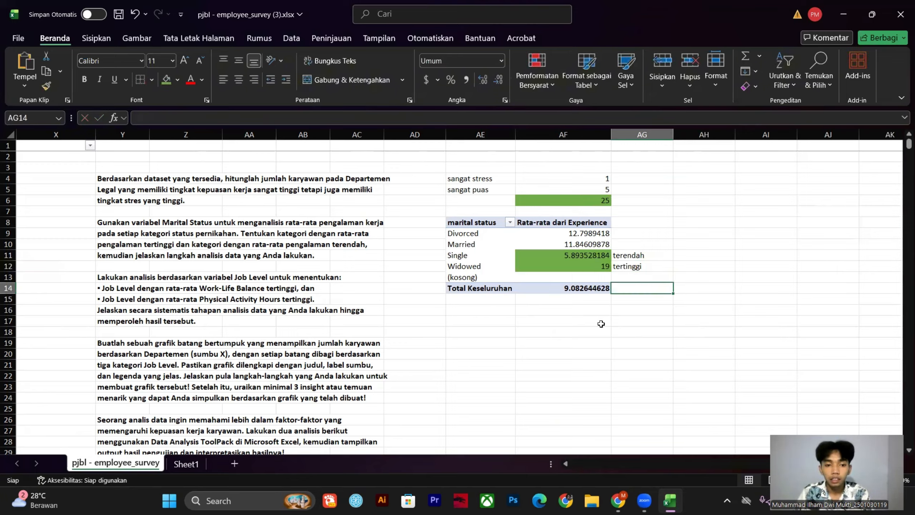
# - Read the Job Level question in Y13:Y17 about average Work-Life Balance and Physical Activity Hours, keeping its text intact
pyautogui.click(466, 318)
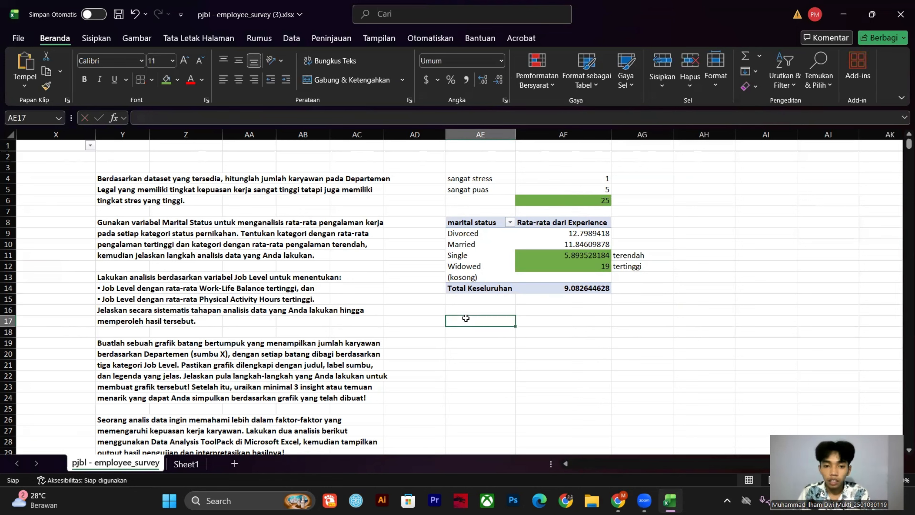
pyautogui.click(104, 340)
pyautogui.scroll(-1, 104, 340)
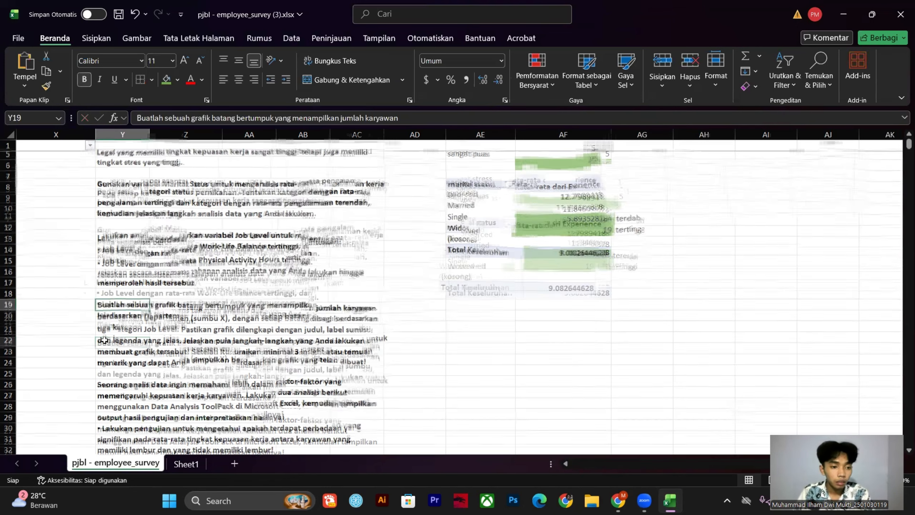
pyautogui.click(112, 241)
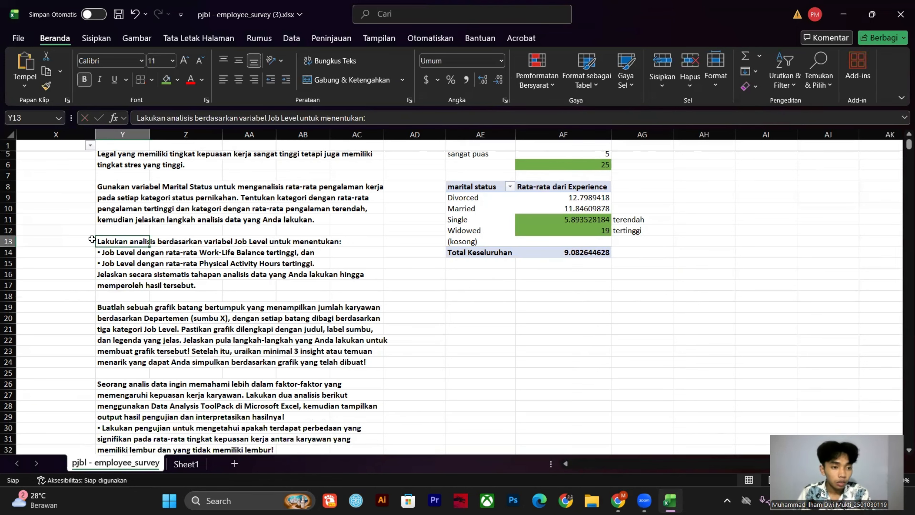
pyautogui.moveTo(106, 239)
pyautogui.mouseDown()
pyautogui.moveTo(267, 263)
pyautogui.moveTo(296, 289)
pyautogui.moveTo(333, 302)
pyautogui.moveTo(279, 275)
pyautogui.moveTo(248, 271)
pyautogui.moveTo(253, 279)
pyautogui.mouseUp()
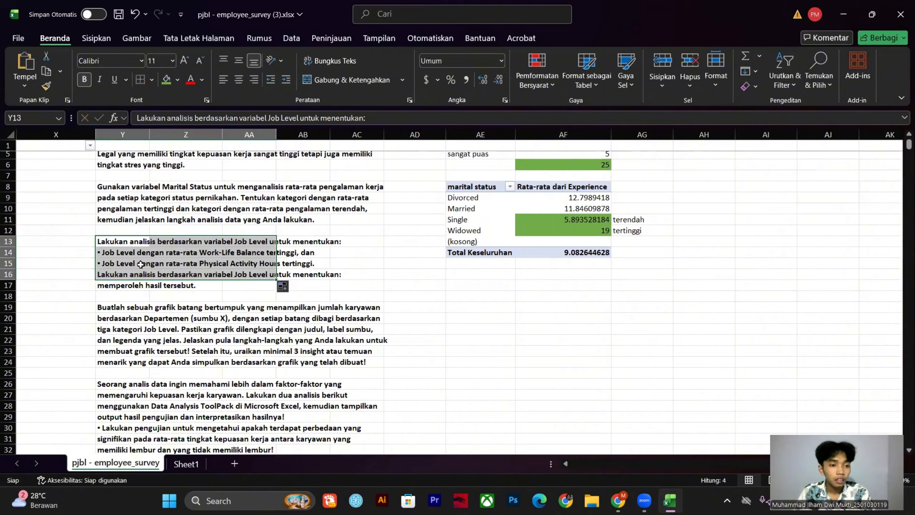
pyautogui.hotkey('ctrl', 'z')
pyautogui.click(209, 254)
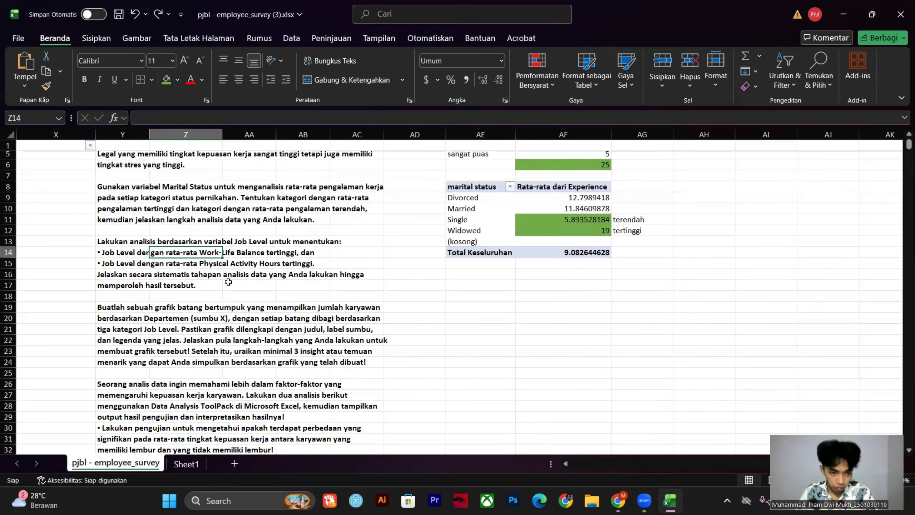
pyautogui.scroll(1, 342, 232)
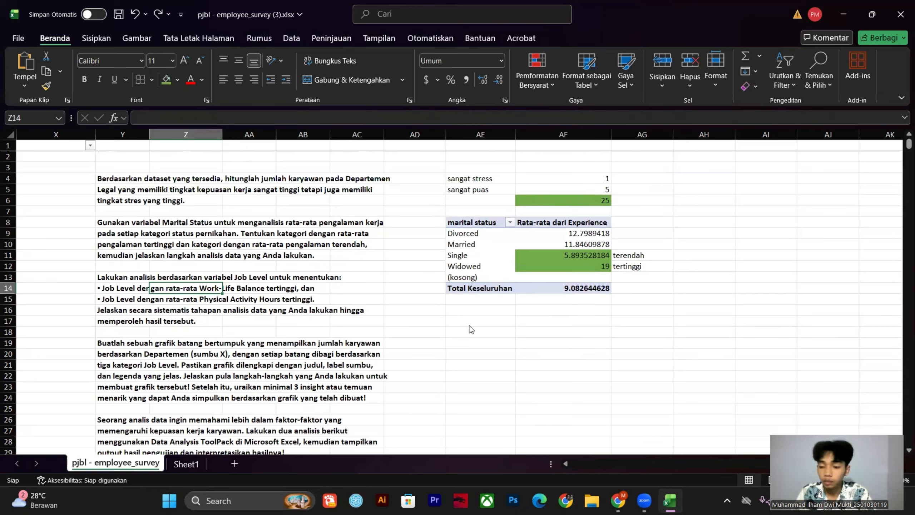
# - Start a new PivotTable from a table or range, using columns A:W of the employee survey sheet as its source
pyautogui.click(96, 38)
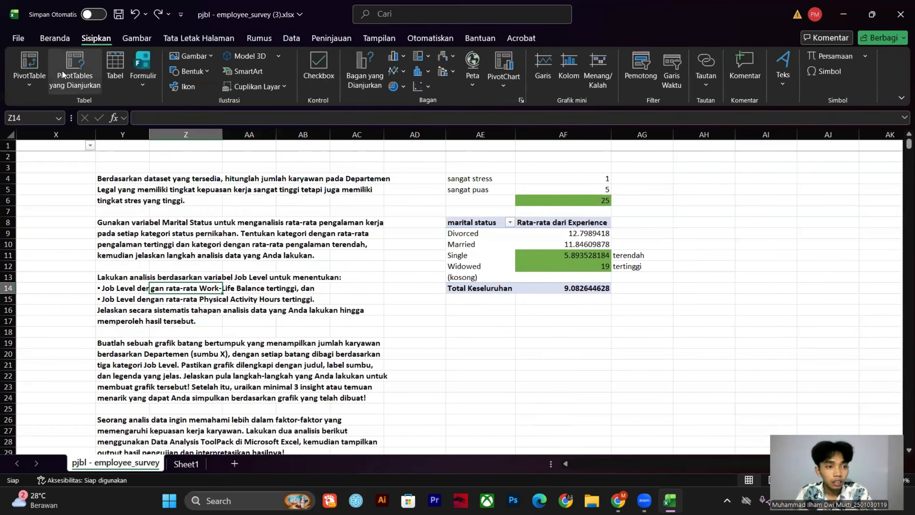
pyautogui.click(29, 73)
pyautogui.click(47, 95)
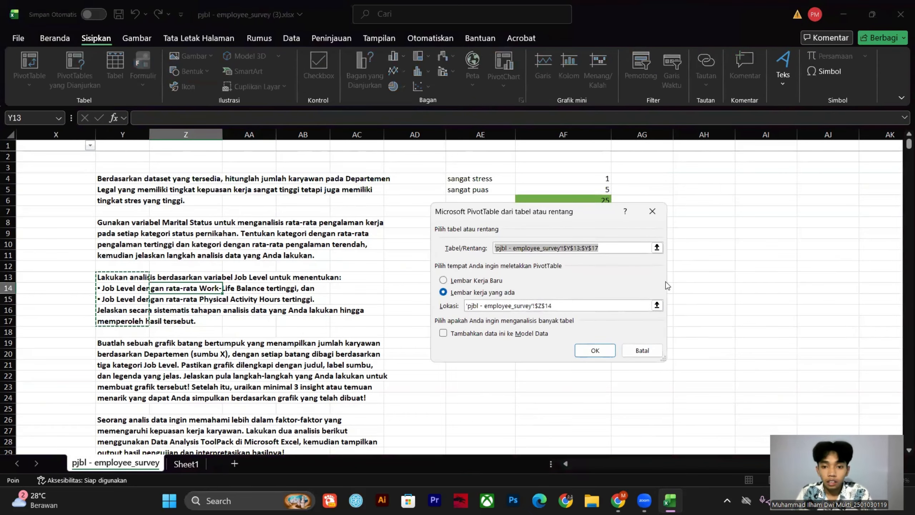
pyautogui.click(656, 247)
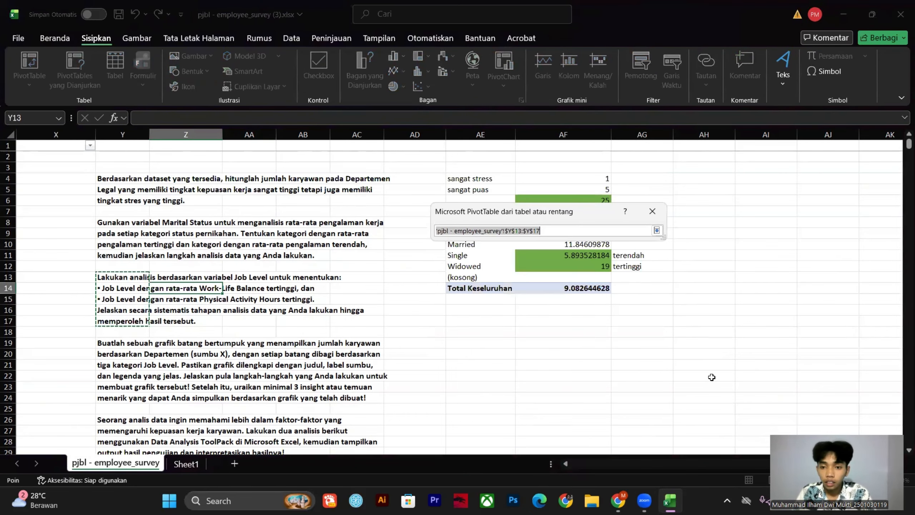
pyautogui.click(656, 237)
pyautogui.click(764, 464)
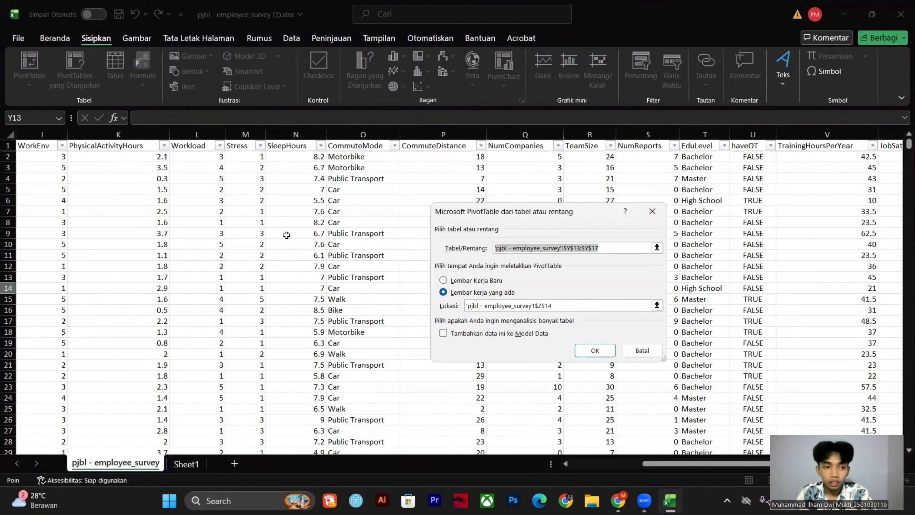
pyautogui.moveTo(703, 465); pyautogui.dragTo(612, 466)
pyautogui.moveTo(37, 134); pyautogui.dragTo(739, 134)
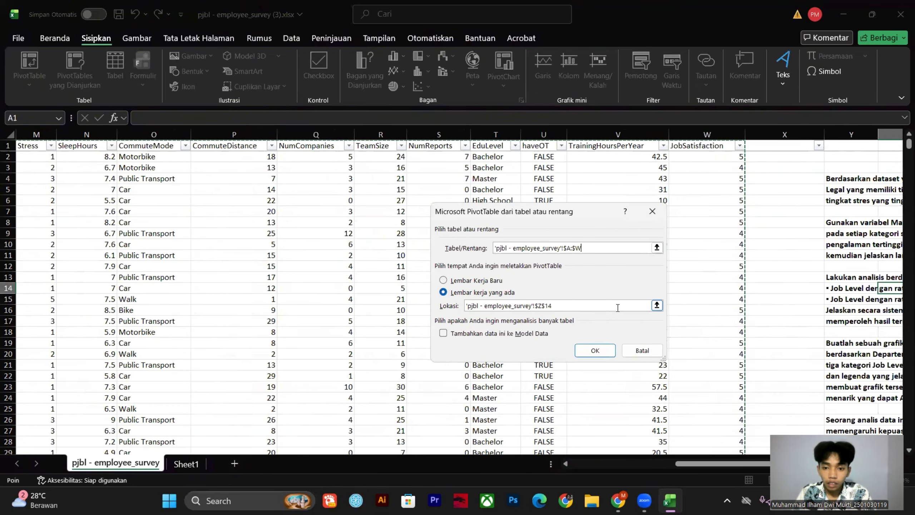
# - Place the new PivotTable at cell AH4 of the existing worksheet and create it
pyautogui.click(657, 306)
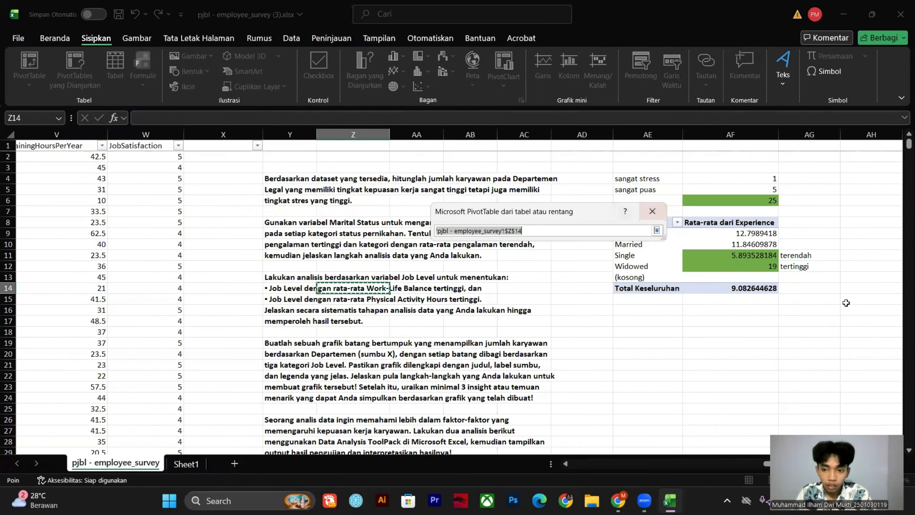
pyautogui.click(763, 463)
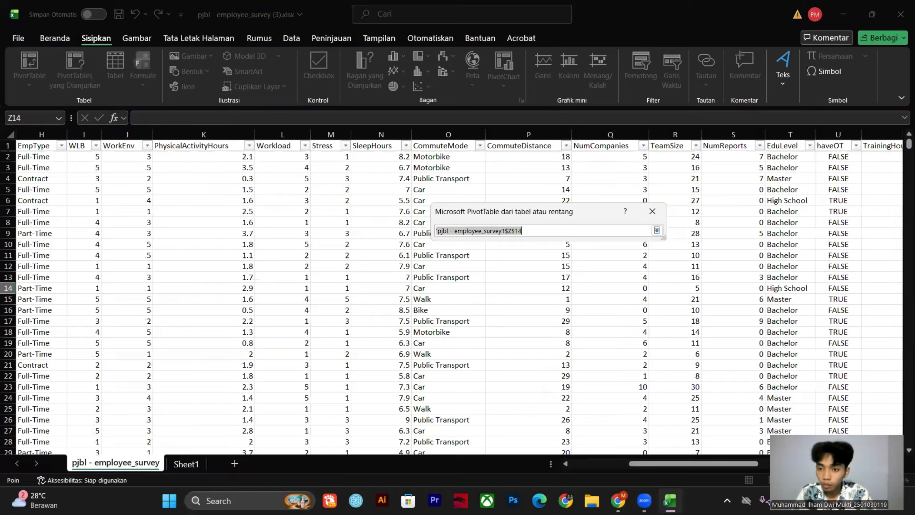
pyautogui.click(757, 461)
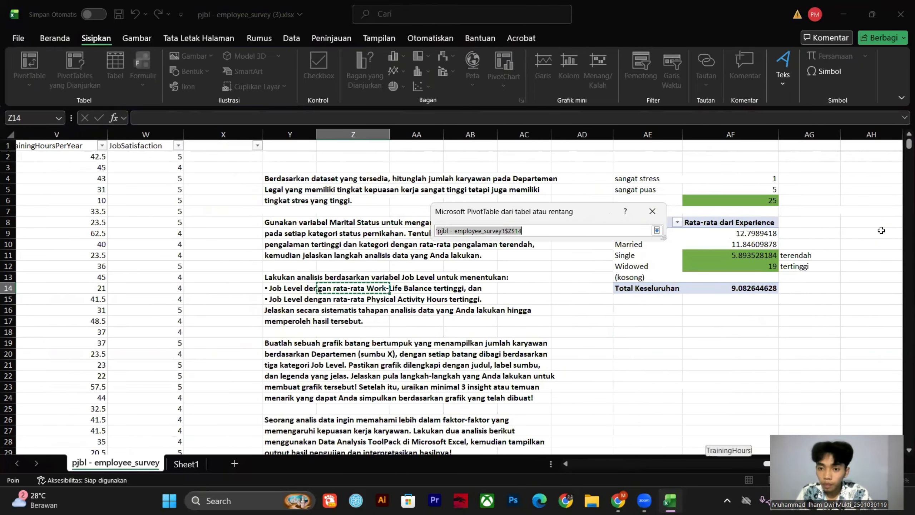
pyautogui.click(863, 178)
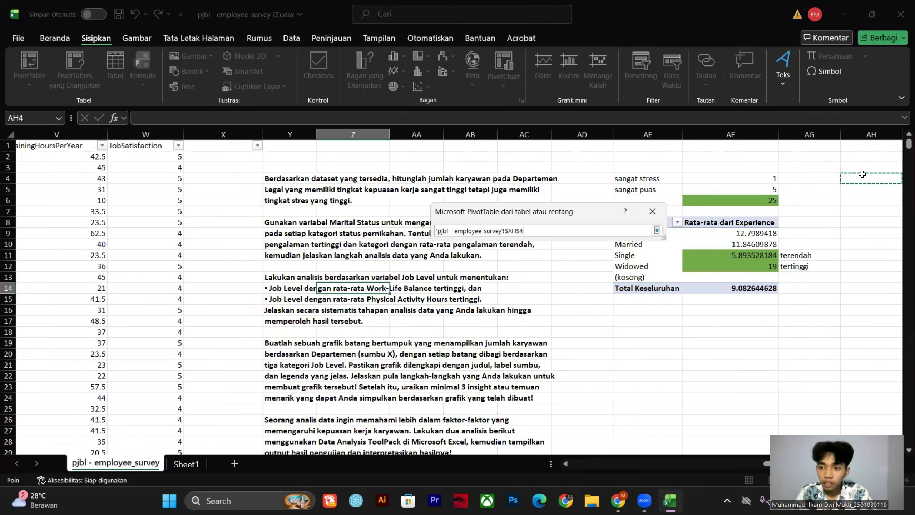
pyautogui.click(656, 229)
pyautogui.click(597, 353)
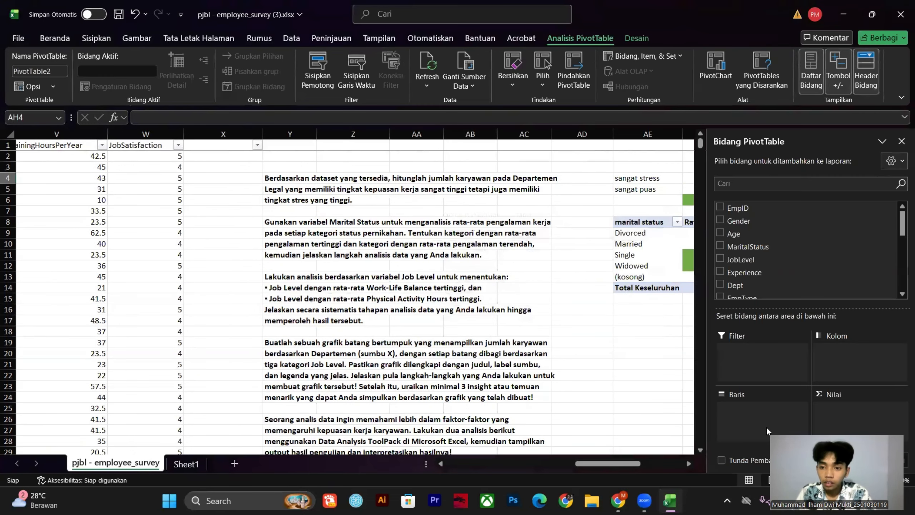
# - Add JobLevel as the new PivotTable's row field and rename its header in AH4 to "job level"
pyautogui.moveTo(614, 463)
pyautogui.mouseDown()
pyautogui.moveTo(683, 466)
pyautogui.moveTo(604, 465)
pyautogui.moveTo(631, 468)
pyautogui.mouseUp()
pyautogui.click(721, 257)
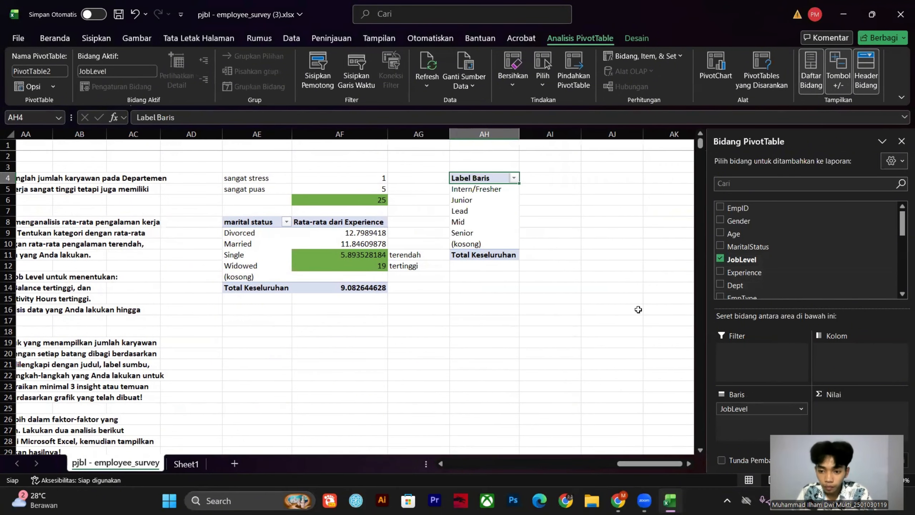
pyautogui.doubleClick(486, 179)
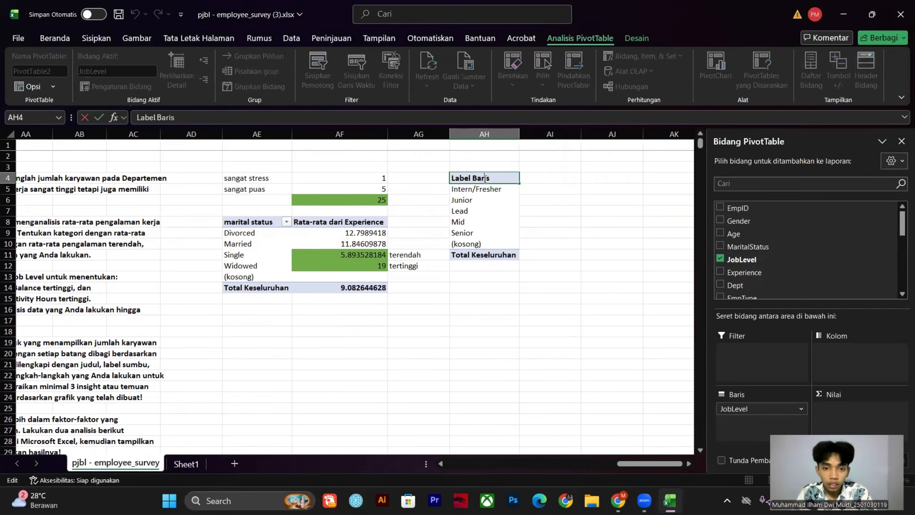
pyautogui.click(440, 179)
pyautogui.press('Right')
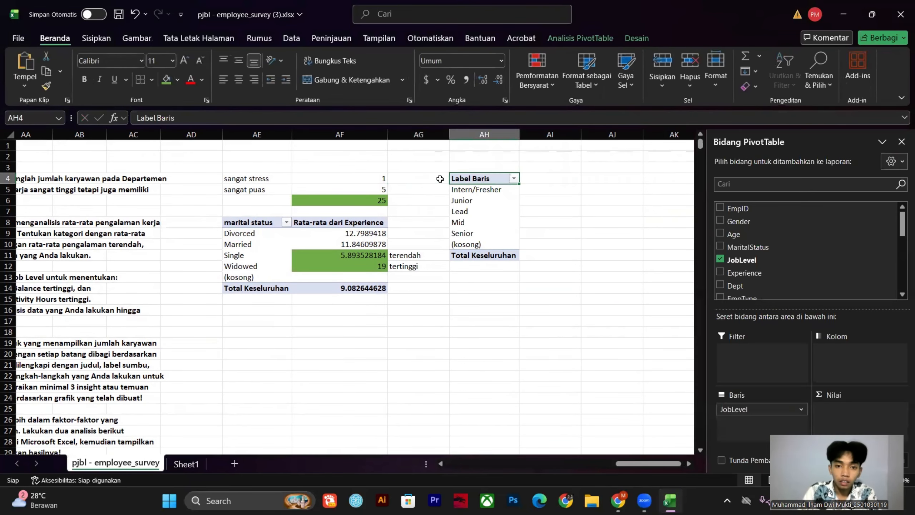
pyautogui.write('jo')
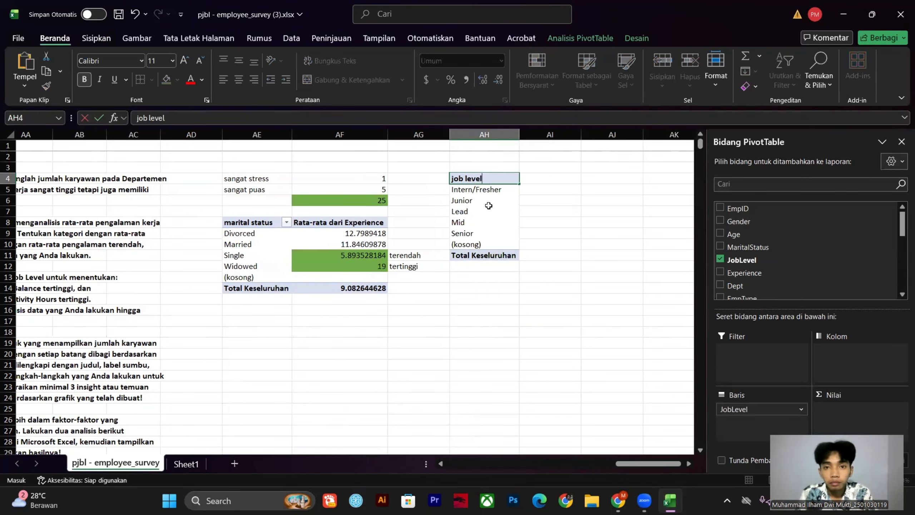
pyautogui.write('b level')
pyautogui.click(508, 268)
# - Add WLB to the job level PivotTable's values and summarize it by average (Rata-rata)
pyautogui.click(496, 178)
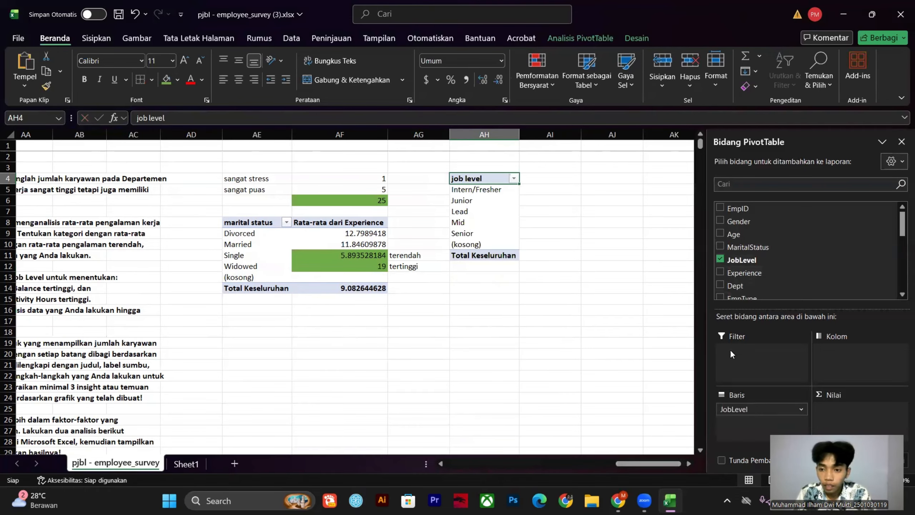
pyautogui.scroll(-2, 793, 248)
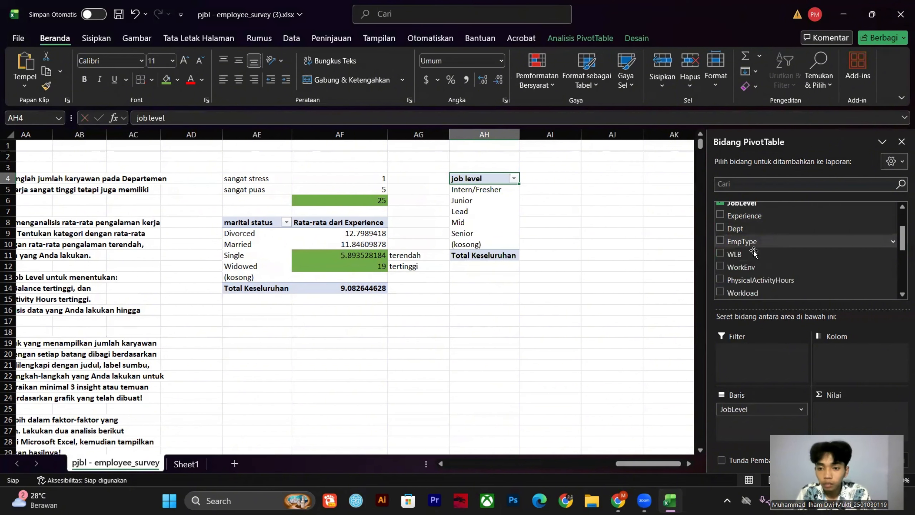
pyautogui.click(720, 254)
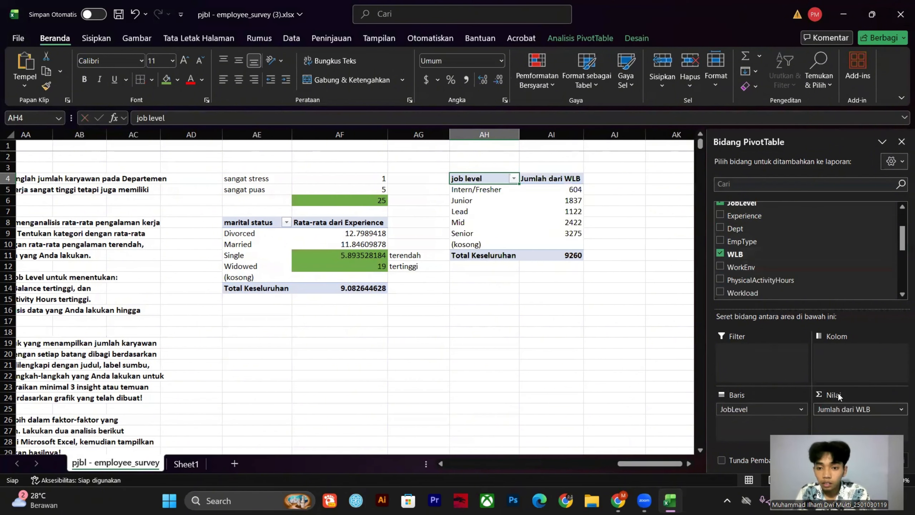
pyautogui.click(850, 409)
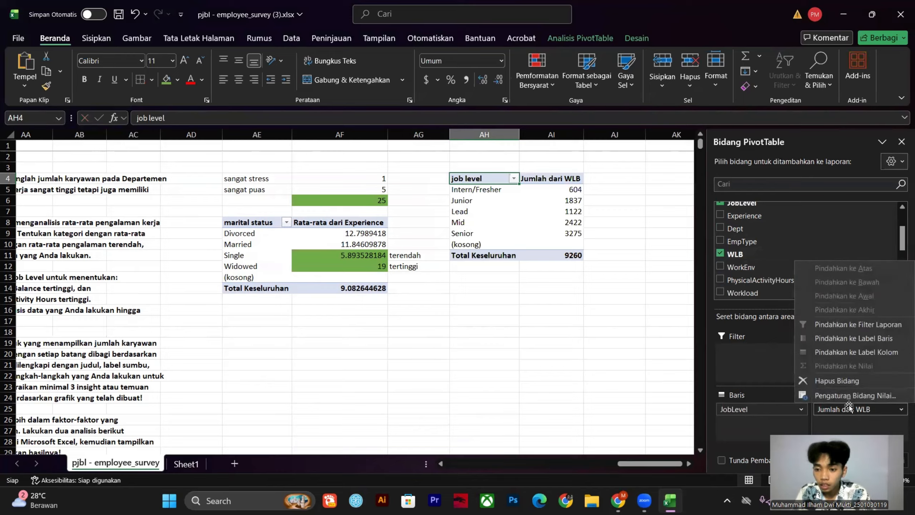
pyautogui.click(836, 395)
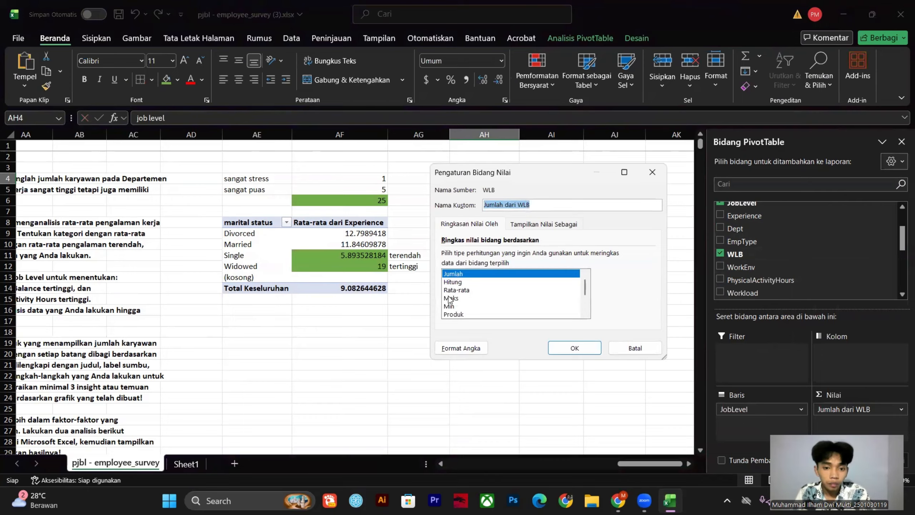
pyautogui.click(462, 290)
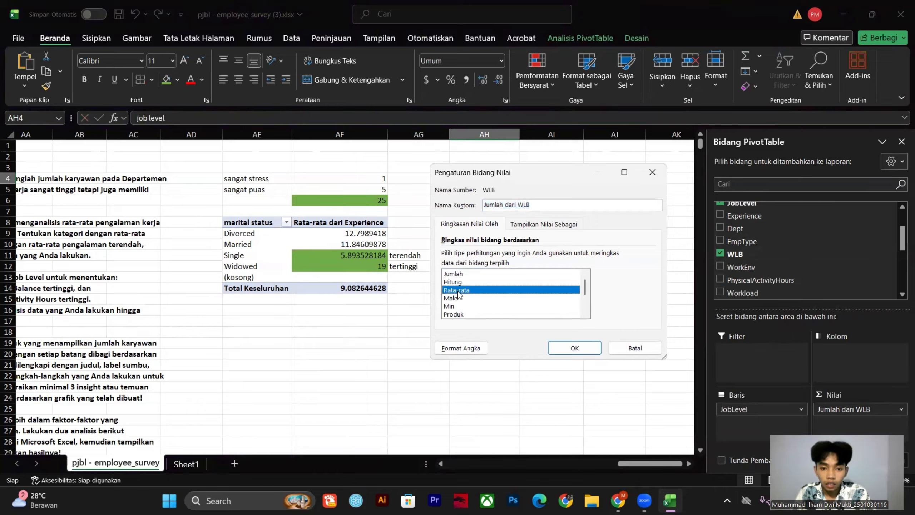
pyautogui.click(565, 348)
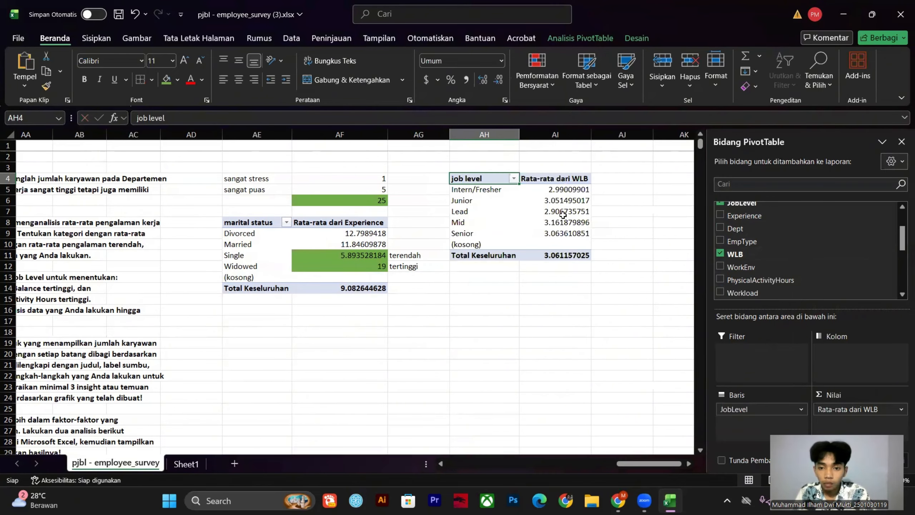
# - Fill the average WLB cell for Mid (AI8) with green
pyautogui.click(552, 223)
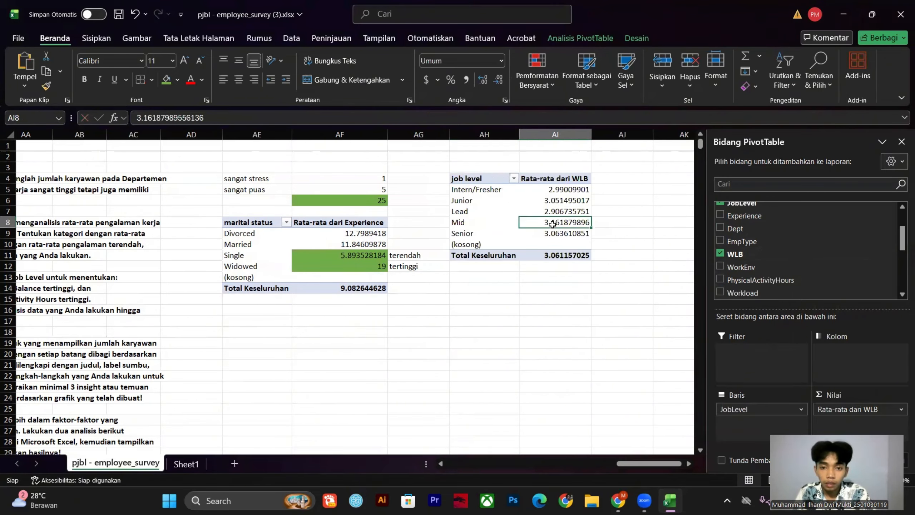
pyautogui.click(171, 83)
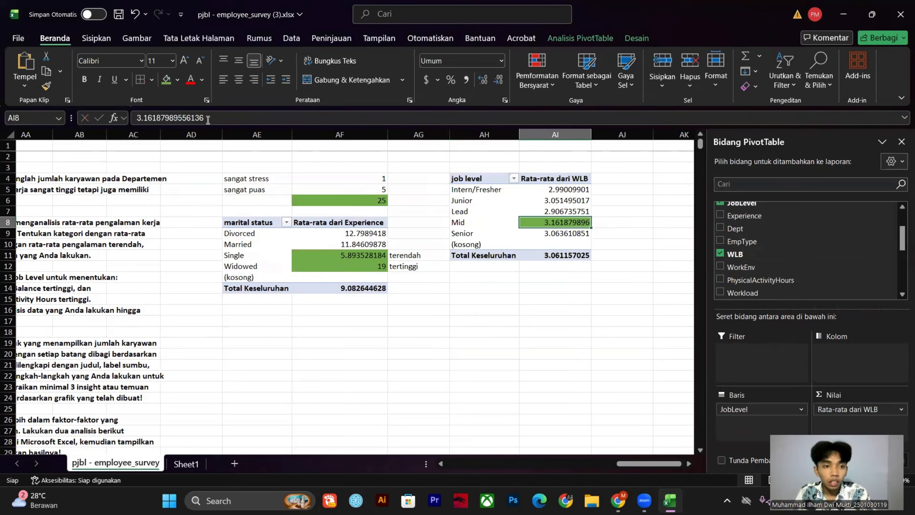
# - Fill the average WLB cell for Lead (AI7) with yellow
pyautogui.click(563, 212)
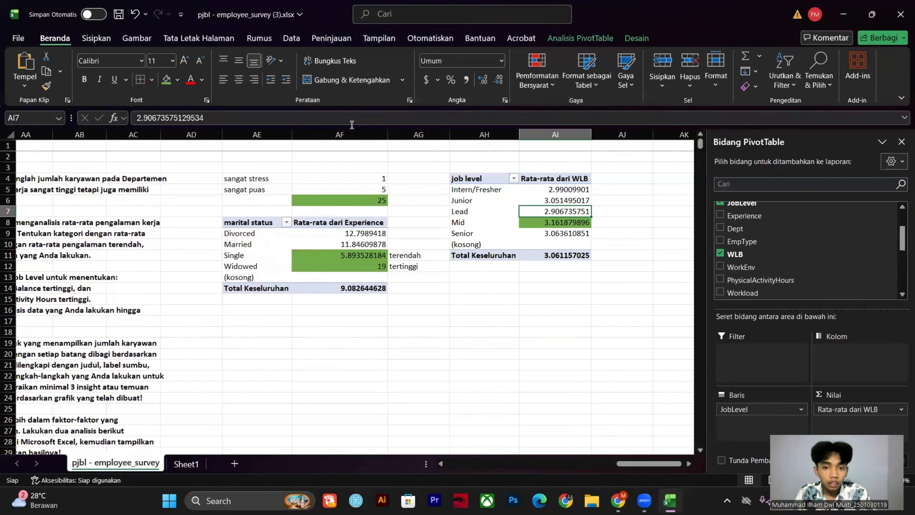
pyautogui.click(178, 79)
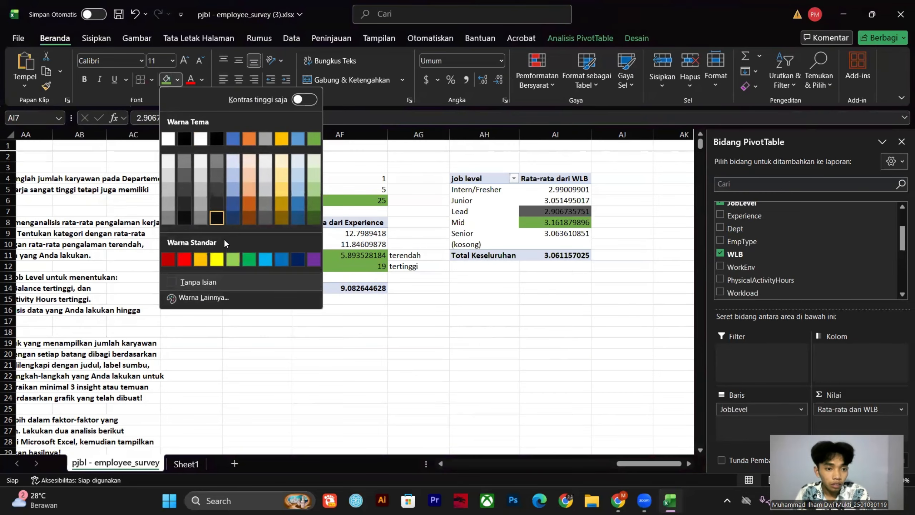
pyautogui.click(216, 259)
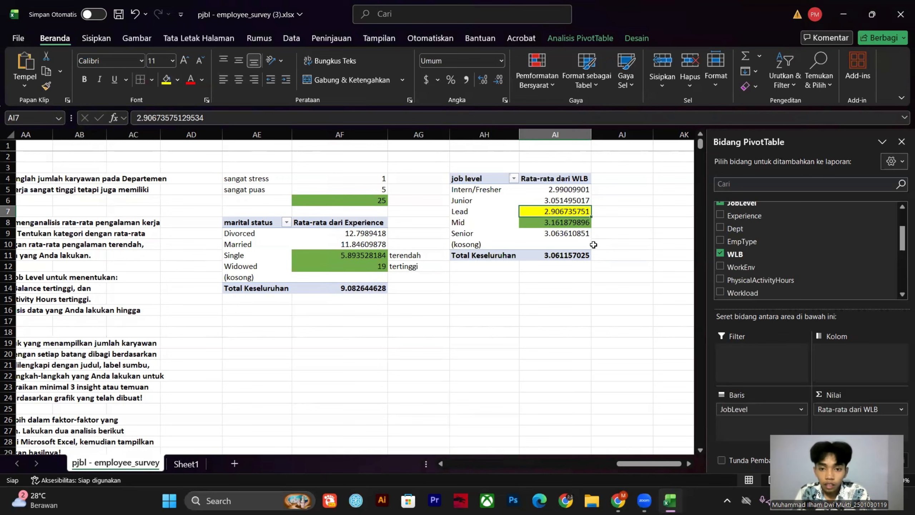
# - Create a color legend below the job level PivotTable by filling AH14 with yellow and AH15 with green
pyautogui.click(497, 288)
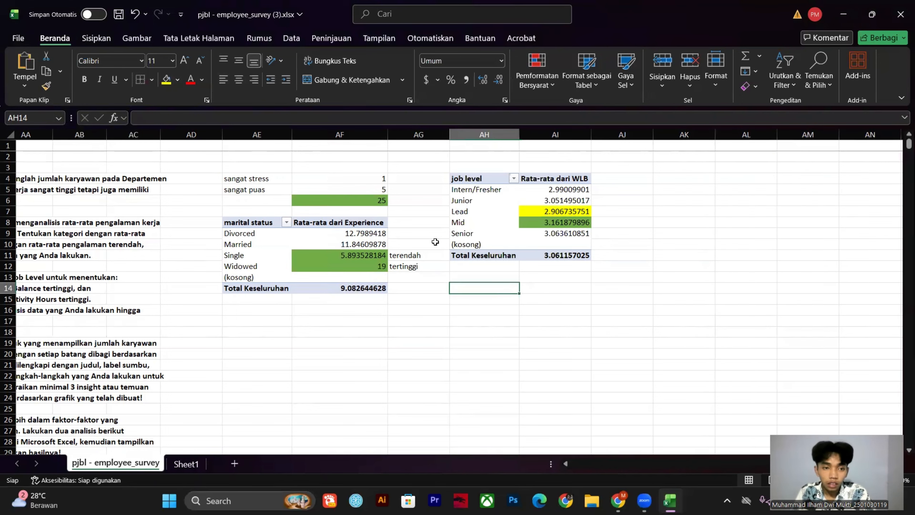
pyautogui.click(177, 82)
pyautogui.click(172, 82)
pyautogui.click(167, 80)
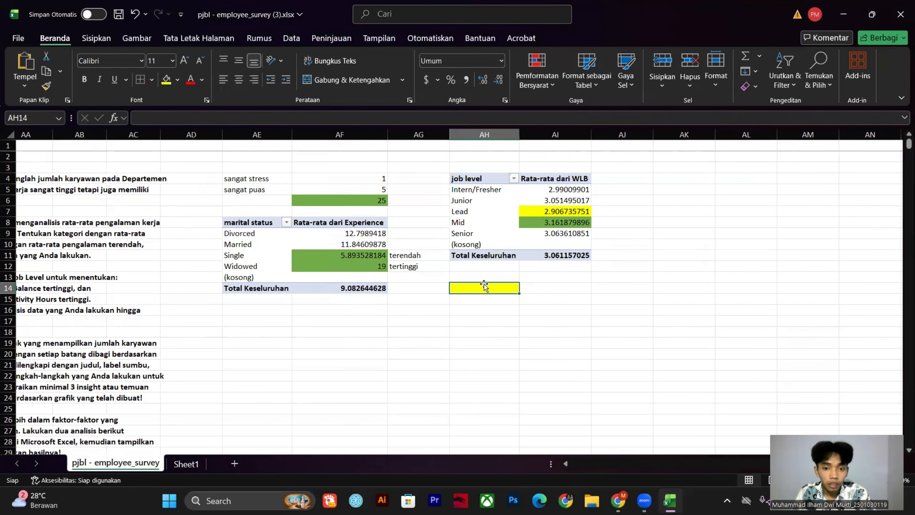
pyautogui.doubleClick(482, 299)
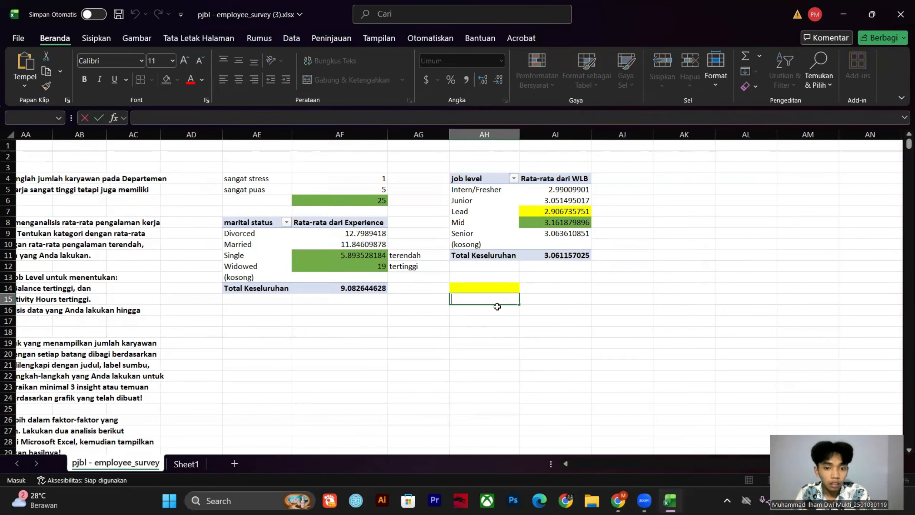
pyautogui.press('Escape')
pyautogui.click(176, 82)
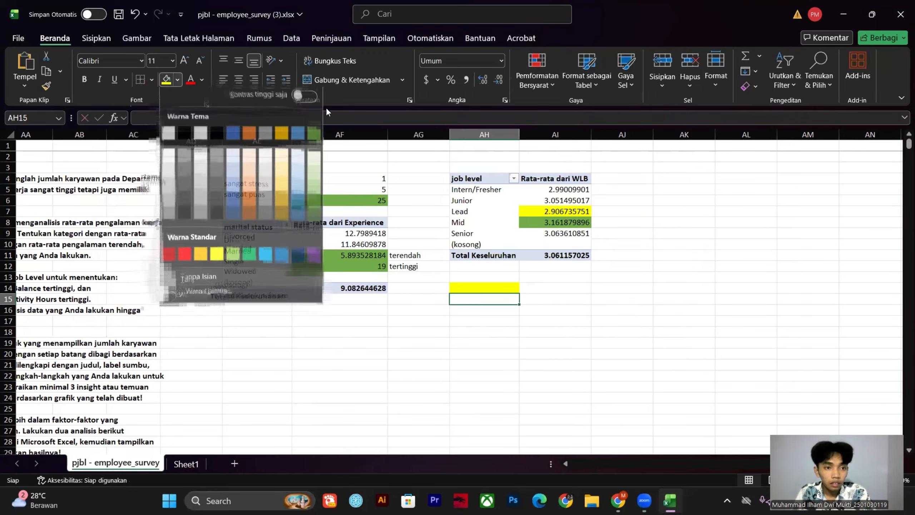
pyautogui.click(310, 140)
# - Label the yellow legend cell AH14 "terendah" and the green legend cell AH15 "tertinggi"
pyautogui.click(493, 287)
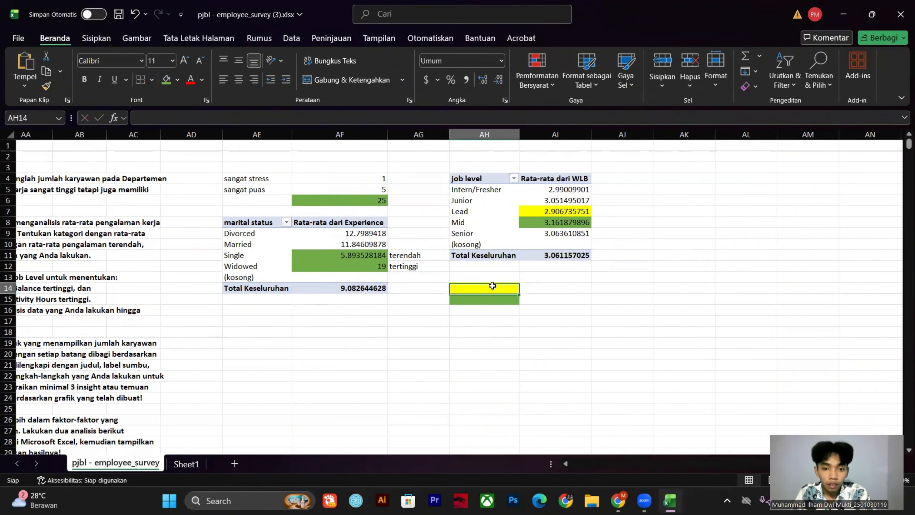
pyautogui.write('t')
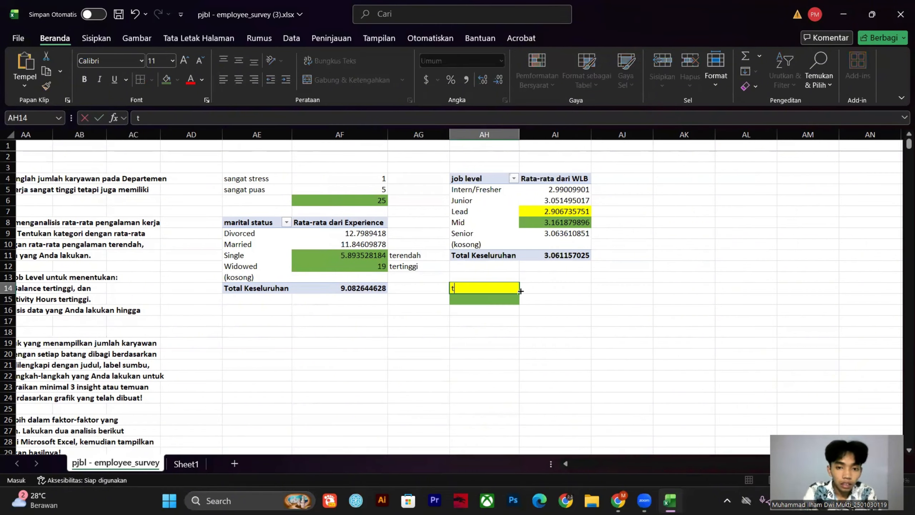
pyautogui.write('erendah')
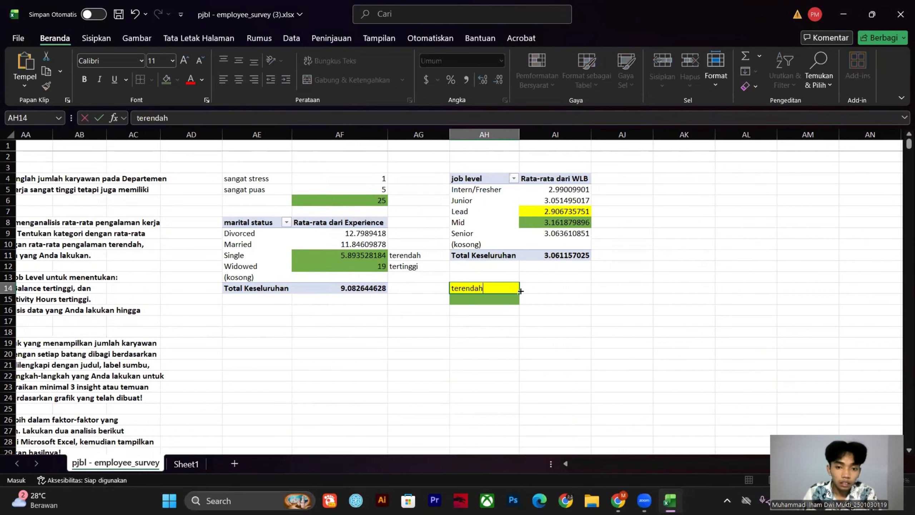
pyautogui.click(497, 299)
pyautogui.write('tertinggi')
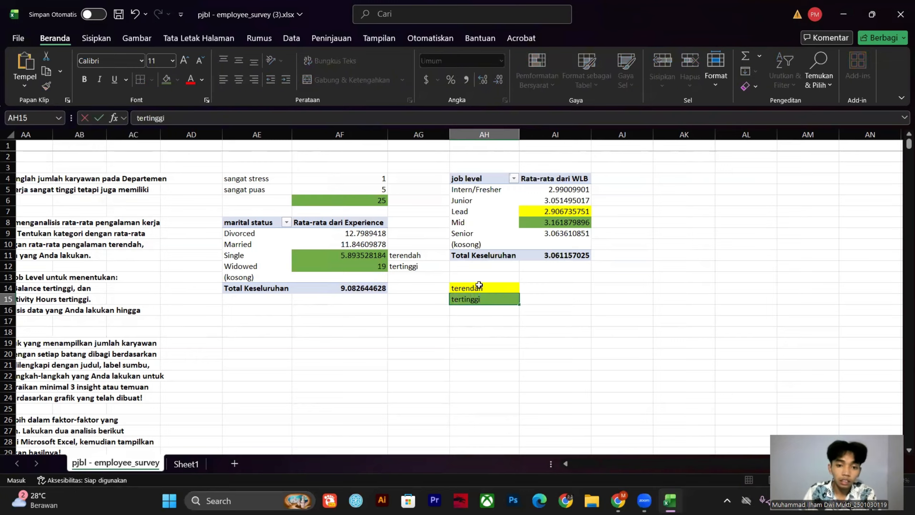
# - Change the fill of the average Experience cell for Single (AF11) to yellow
pyautogui.click(372, 256)
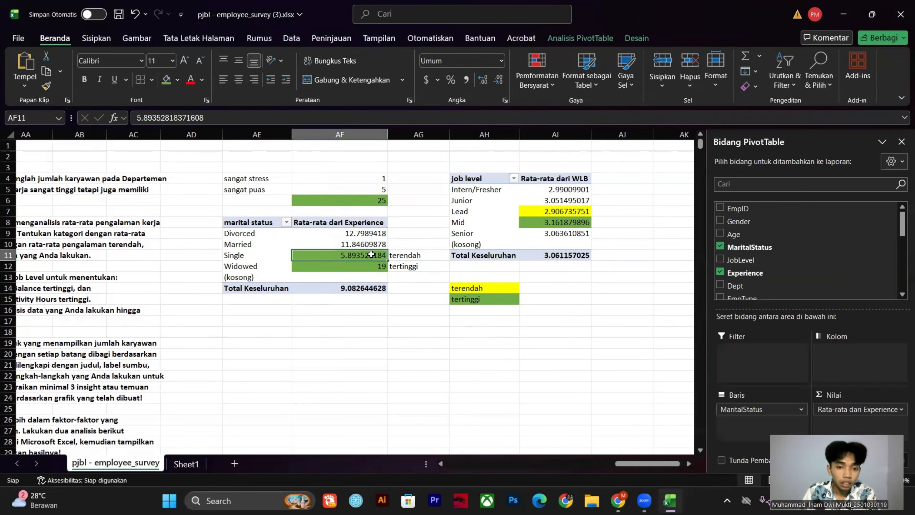
pyautogui.click(178, 79)
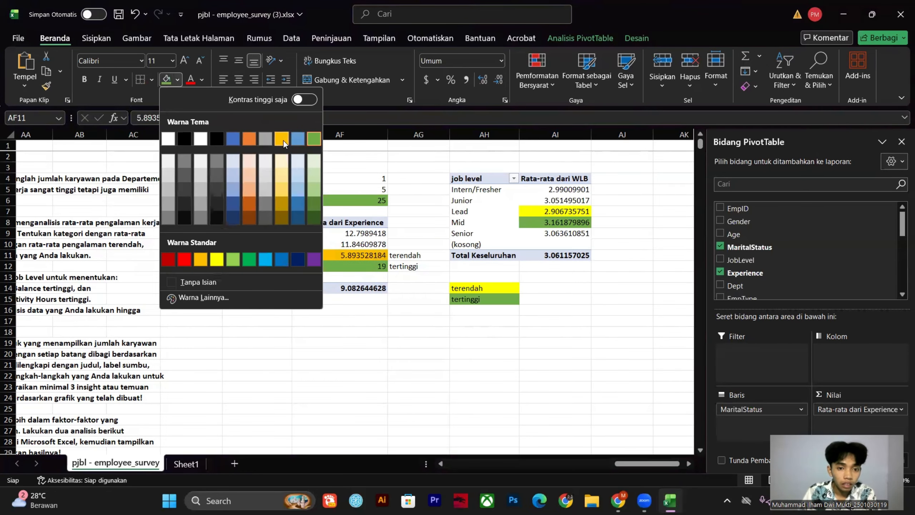
pyautogui.click(217, 259)
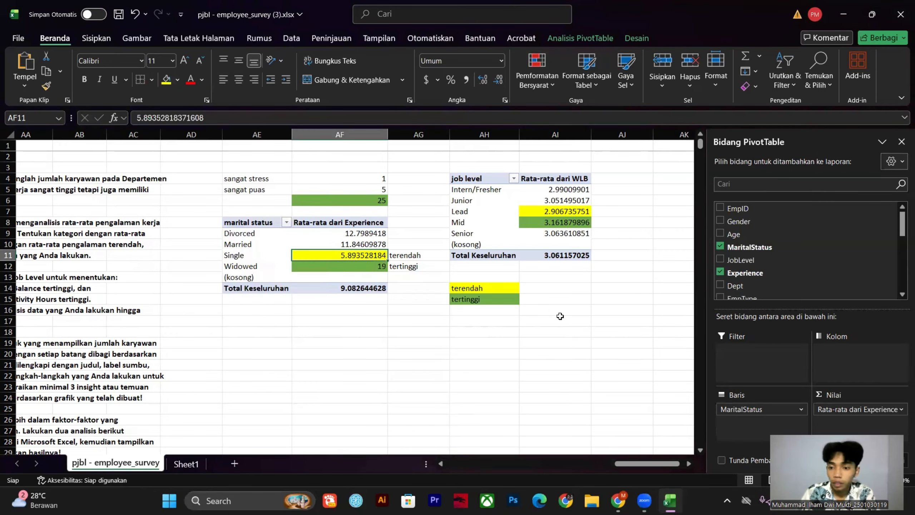
# - Add PhysicalActivityHours to the job level PivotTable's values and summarize it by average (Rata-rata)
pyautogui.moveTo(642, 464)
pyautogui.mouseDown()
pyautogui.moveTo(585, 463)
pyautogui.moveTo(654, 456)
pyautogui.mouseUp()
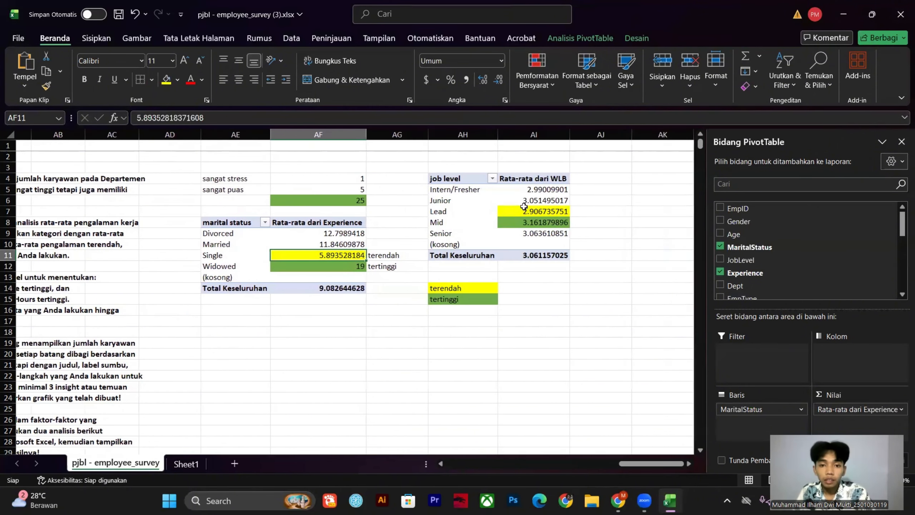
pyautogui.click(475, 181)
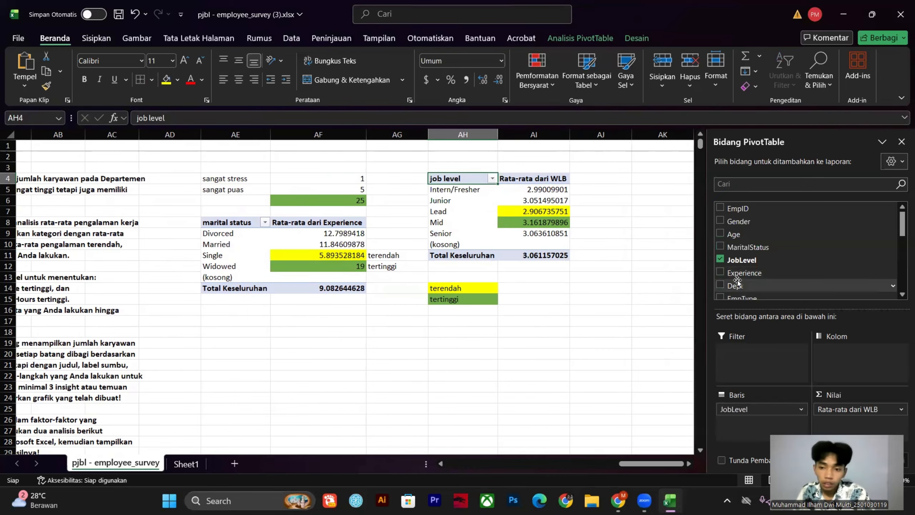
pyautogui.scroll(-1, 741, 274)
pyautogui.scroll(-1, 742, 267)
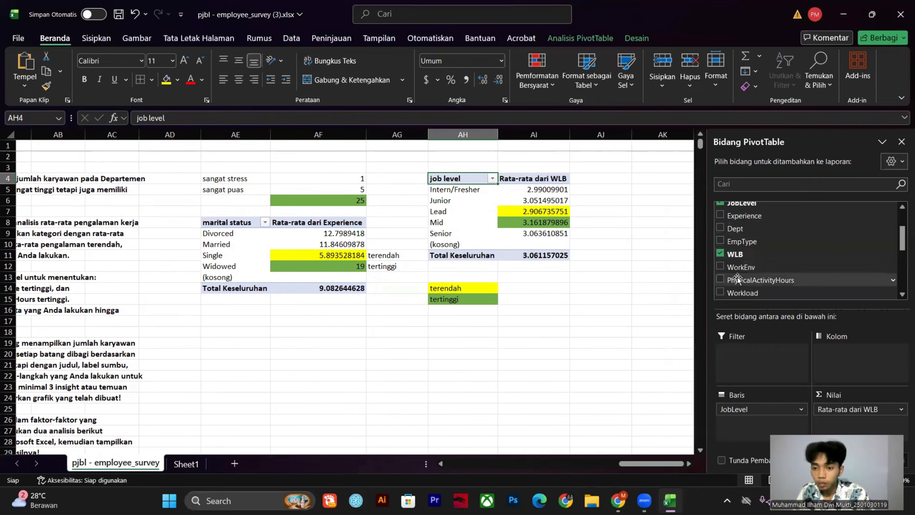
pyautogui.click(720, 279)
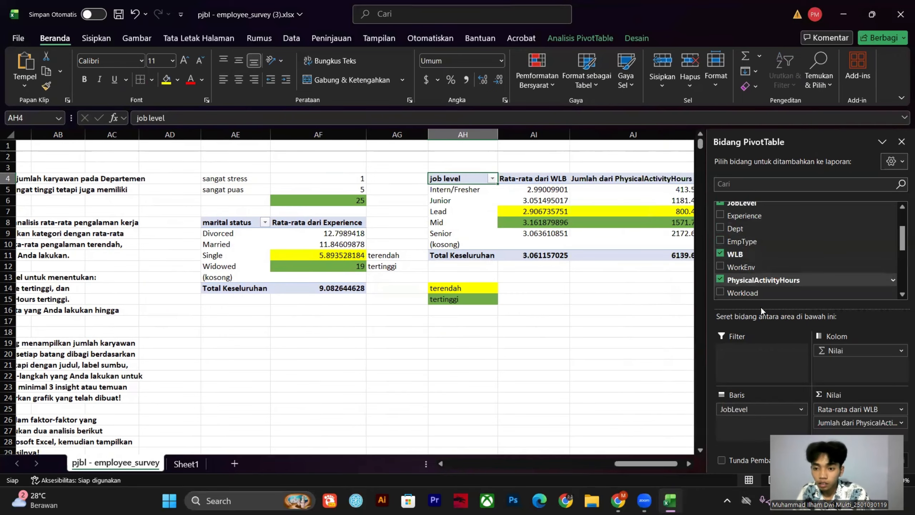
pyautogui.click(850, 410)
pyautogui.click(841, 407)
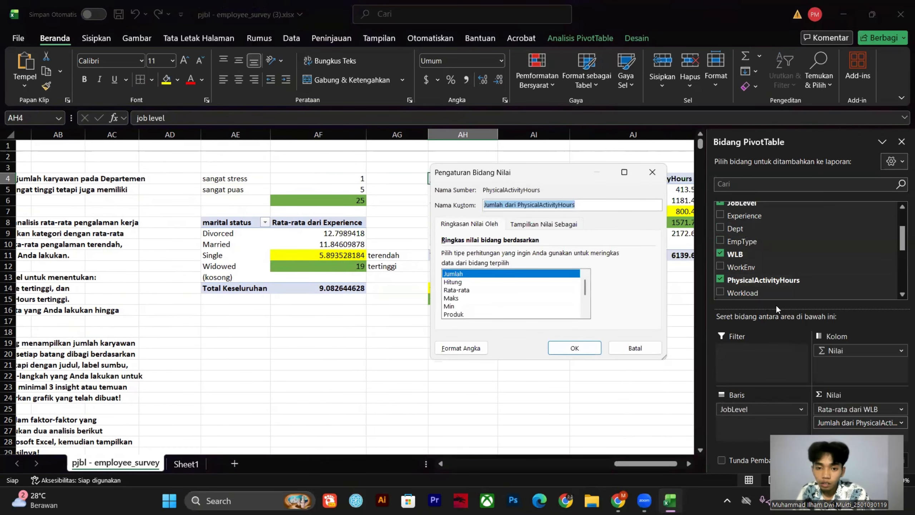
pyautogui.click(475, 290)
pyautogui.click(575, 347)
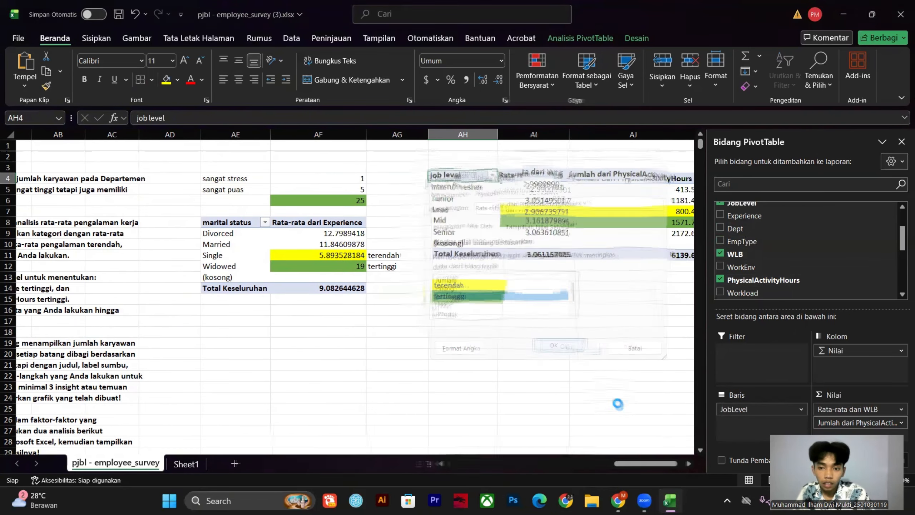
# - Remove the fill color from the PhysicalActivityHours averages for Lead, Mid and Senior (AJ7:AJ9)
pyautogui.moveTo(635, 466); pyautogui.dragTo(668, 466)
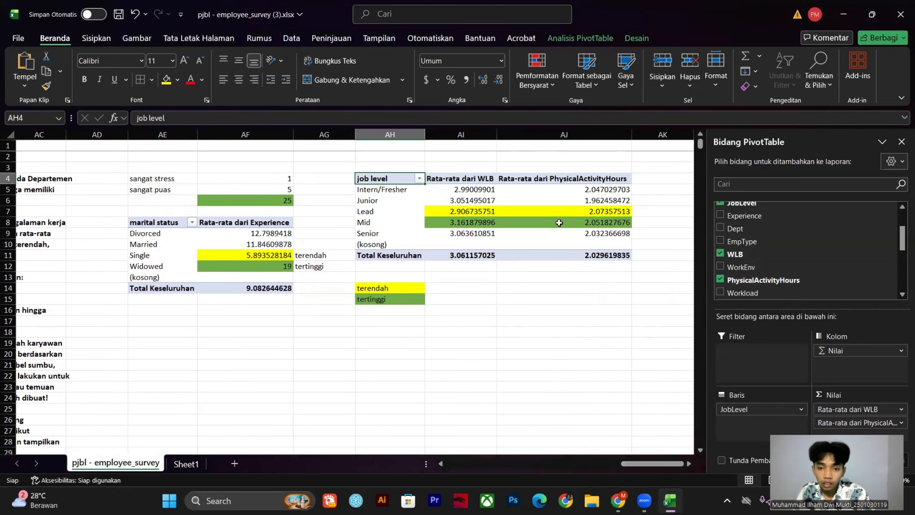
pyautogui.moveTo(569, 211); pyautogui.dragTo(569, 233)
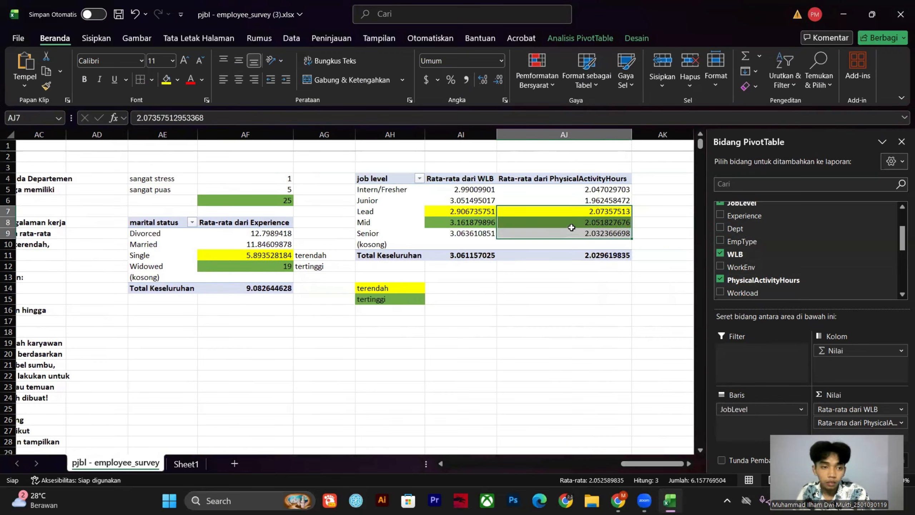
pyautogui.click(178, 80)
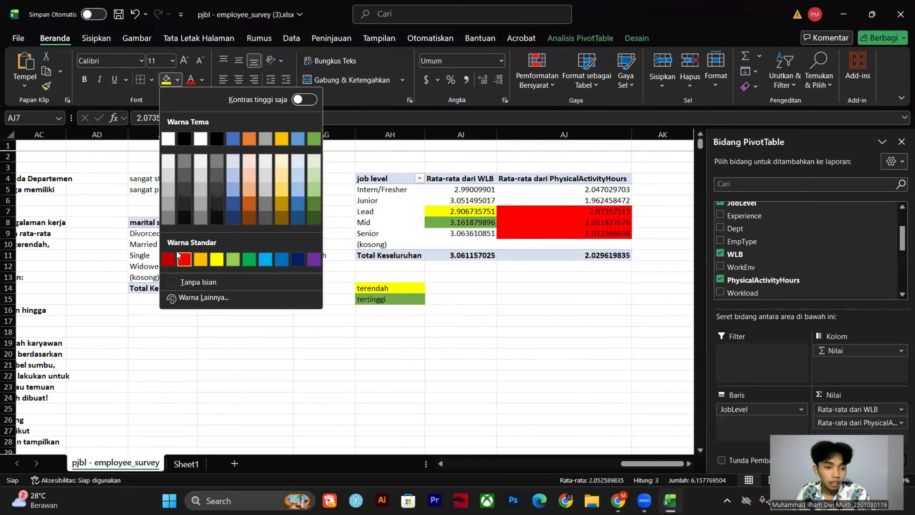
pyautogui.click(173, 281)
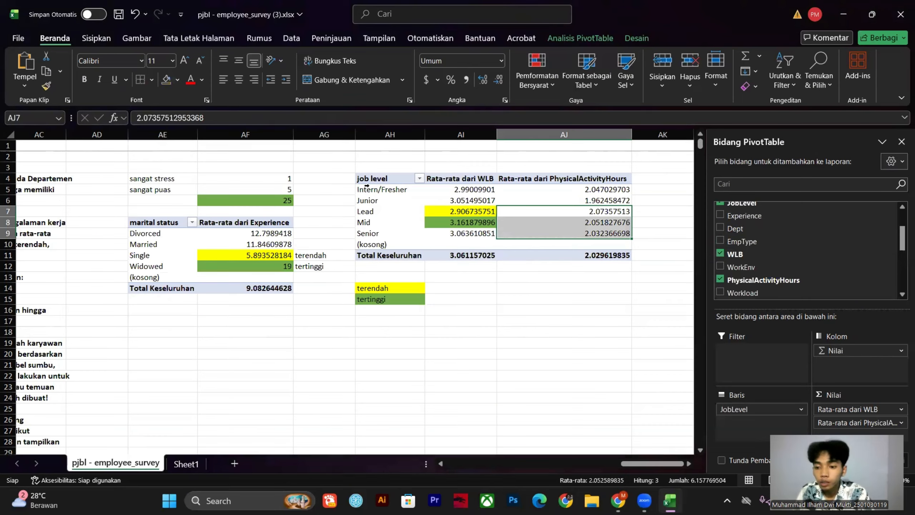
pyautogui.click(587, 244)
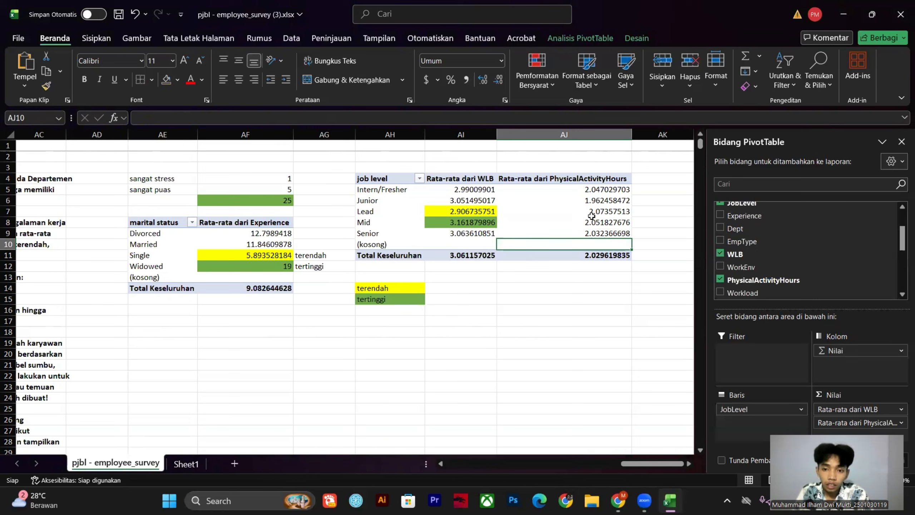
# - Fill the average PhysicalActivityHours cell for Lead (AJ7) with green and the one for Junior (AJ6) with yellow
pyautogui.click(597, 212)
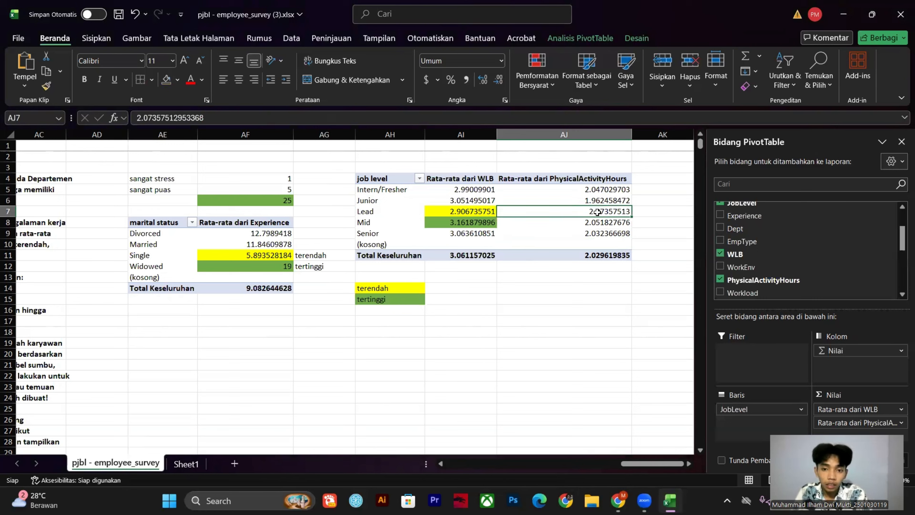
pyautogui.click(177, 80)
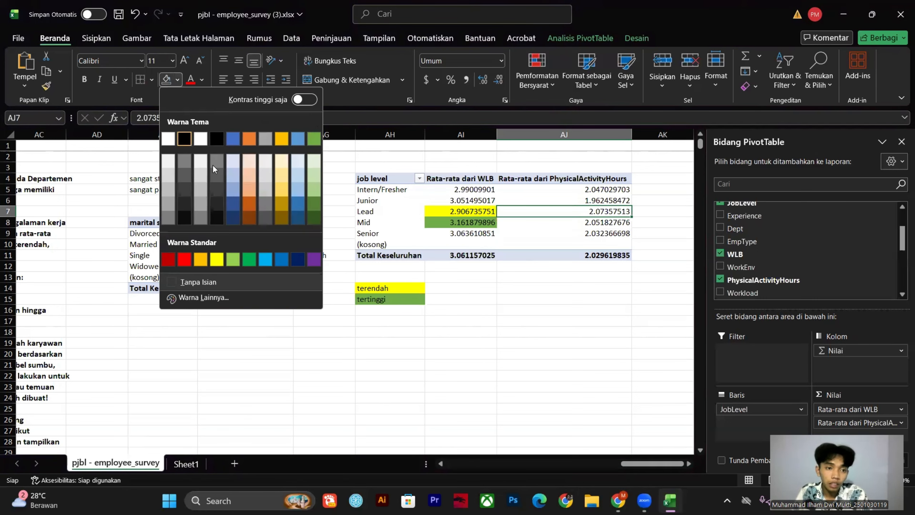
pyautogui.click(319, 139)
pyautogui.click(598, 201)
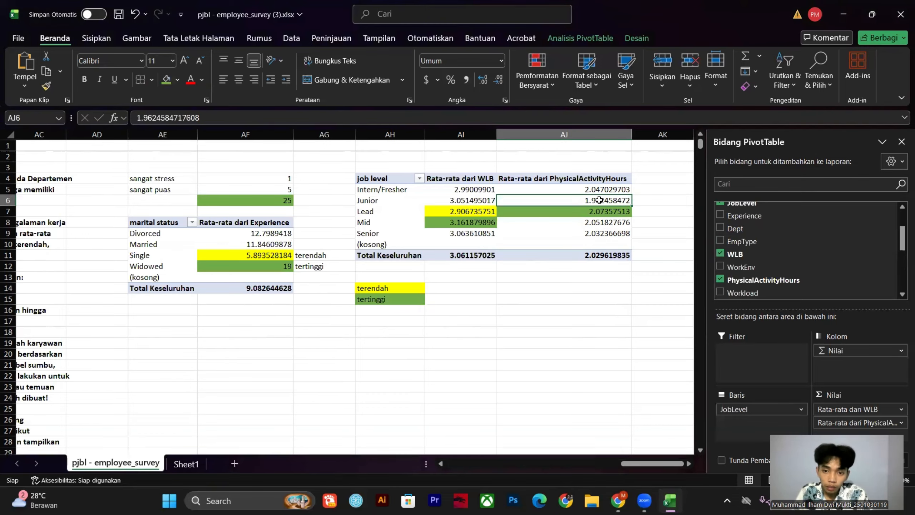
pyautogui.click(178, 80)
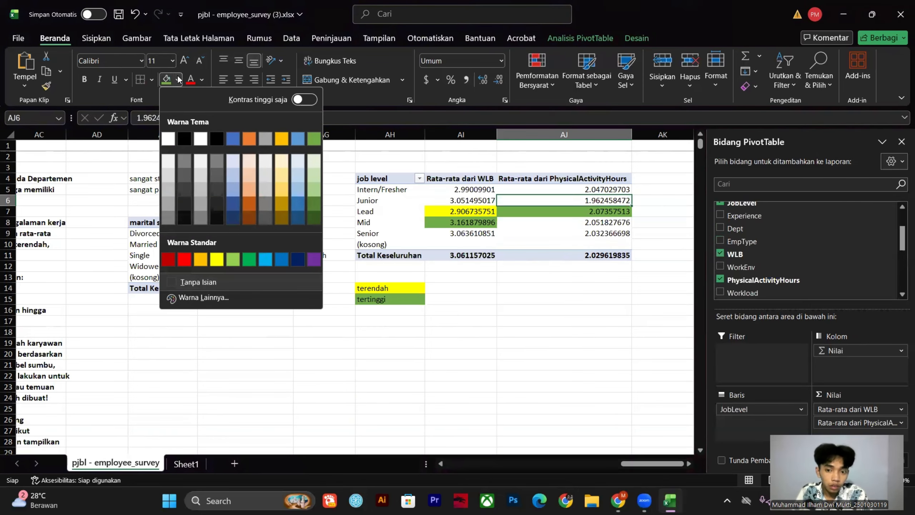
pyautogui.click(217, 259)
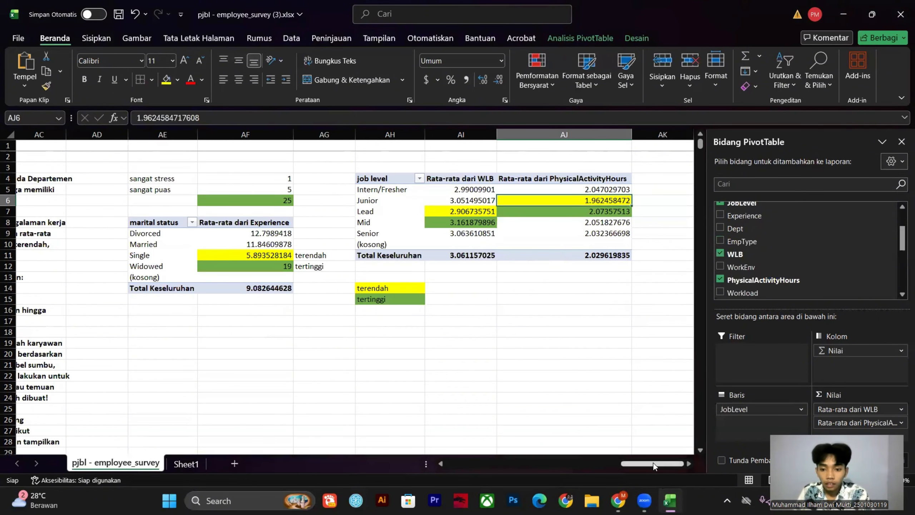
# - Review the question about the stacked bar chart of employees by department and the job level categories in the PivotTable
pyautogui.moveTo(651, 463); pyautogui.dragTo(617, 465)
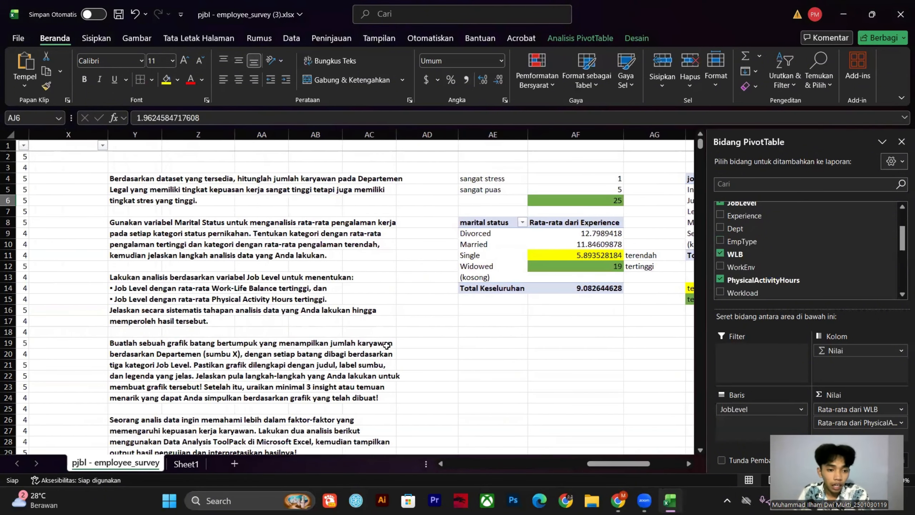
pyautogui.scroll(-1, 387, 345)
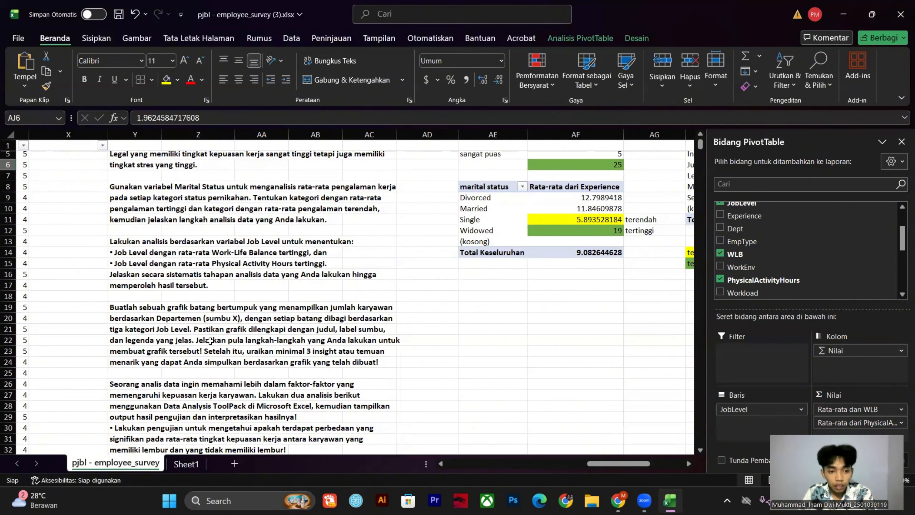
pyautogui.scroll(1, 523, 386)
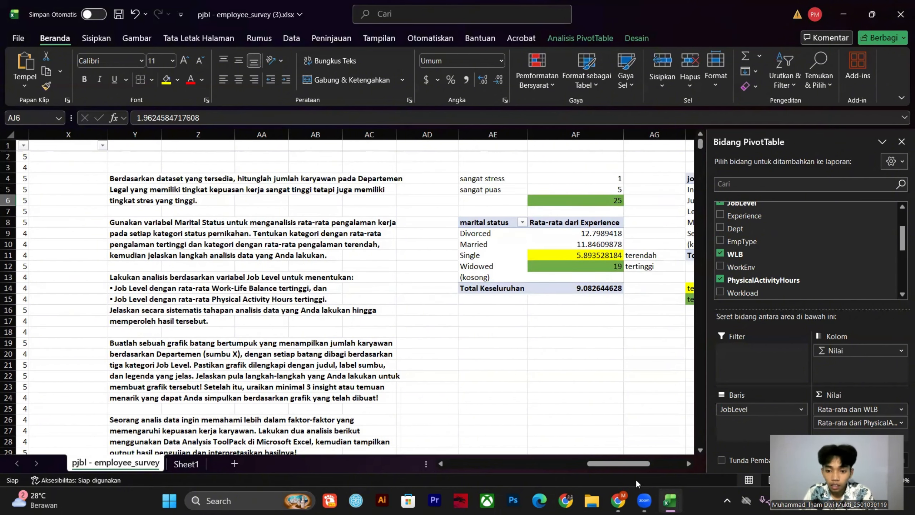
pyautogui.moveTo(629, 466); pyautogui.dragTo(644, 465)
pyautogui.click(575, 194)
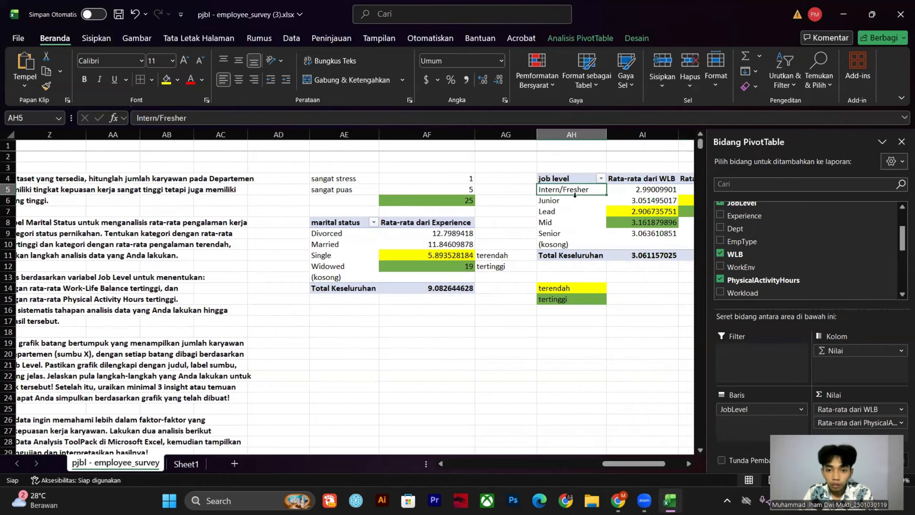
pyautogui.click(573, 200)
pyautogui.click(555, 219)
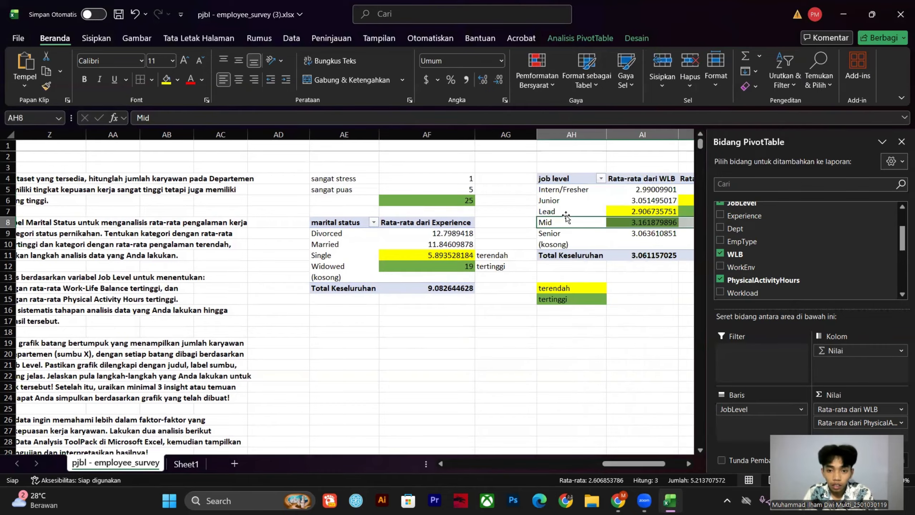
# - Read the stacked bar chart question's requirements on job level categories, title, axis labels and legend
pyautogui.click(552, 232)
pyautogui.moveTo(622, 465); pyautogui.dragTo(597, 462)
pyautogui.scroll(-1, 514, 334)
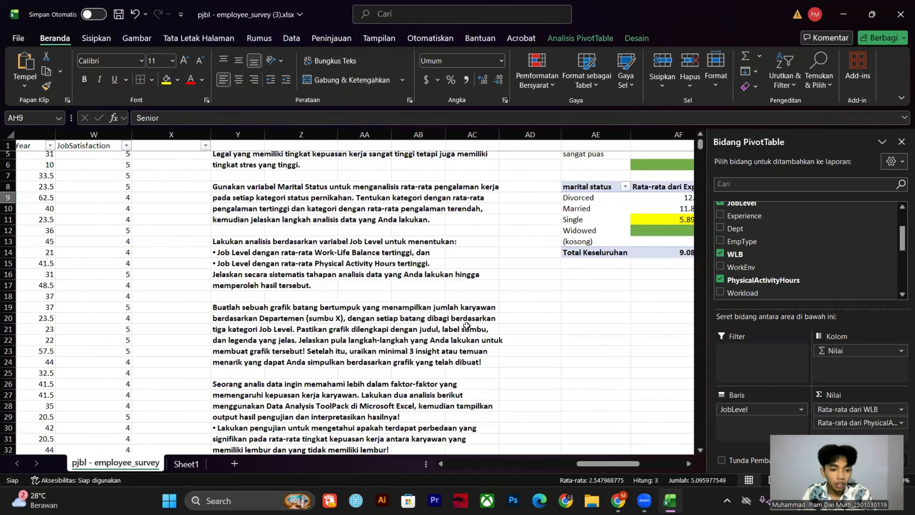
pyautogui.click(241, 328)
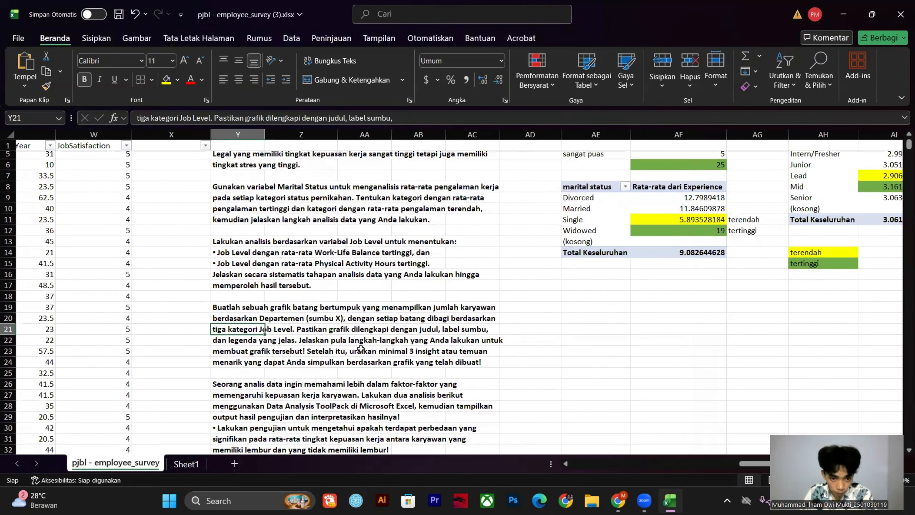
pyautogui.click(385, 331)
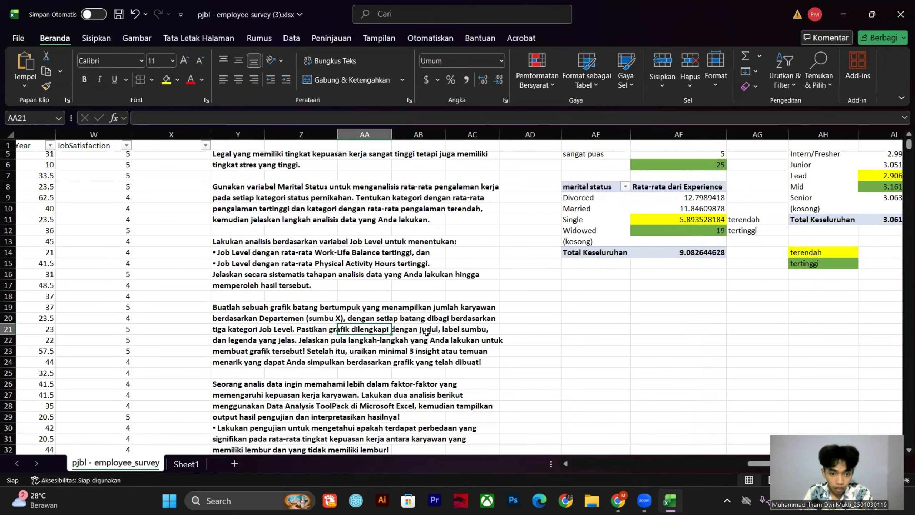
pyautogui.click(425, 333)
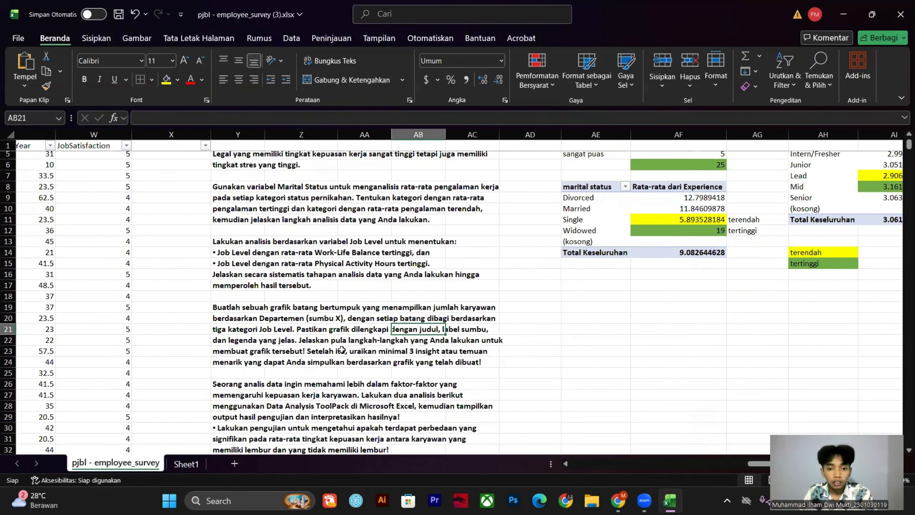
# - Start a new PivotTable from a table or range, using columns A:W of the pjbl - employee_survey sheet as the source
pyautogui.moveTo(755, 464); pyautogui.dragTo(555, 452)
pyautogui.click(97, 38)
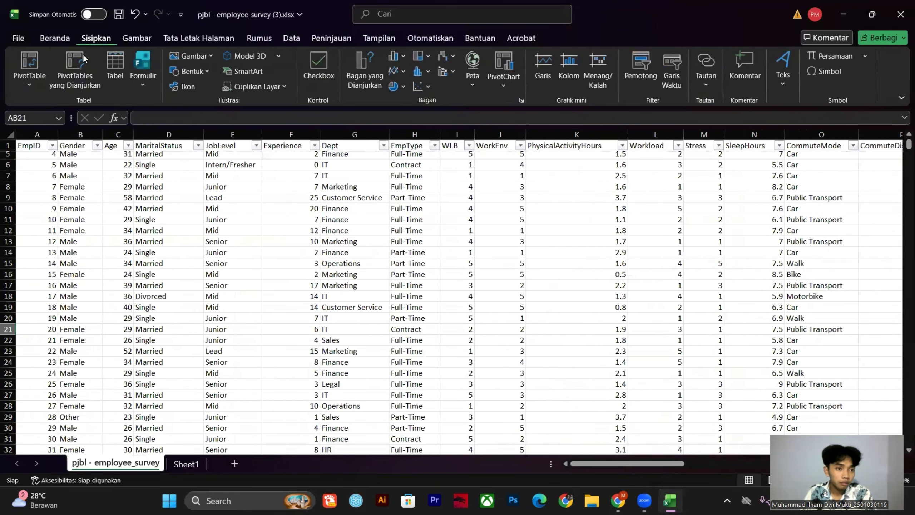
pyautogui.click(30, 76)
pyautogui.click(40, 100)
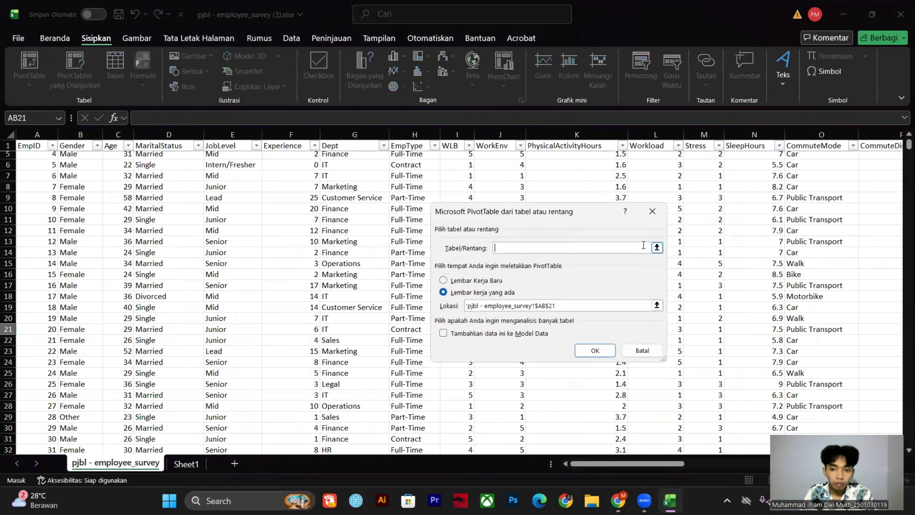
pyautogui.click(657, 248)
pyautogui.moveTo(37, 134); pyautogui.dragTo(366, 133)
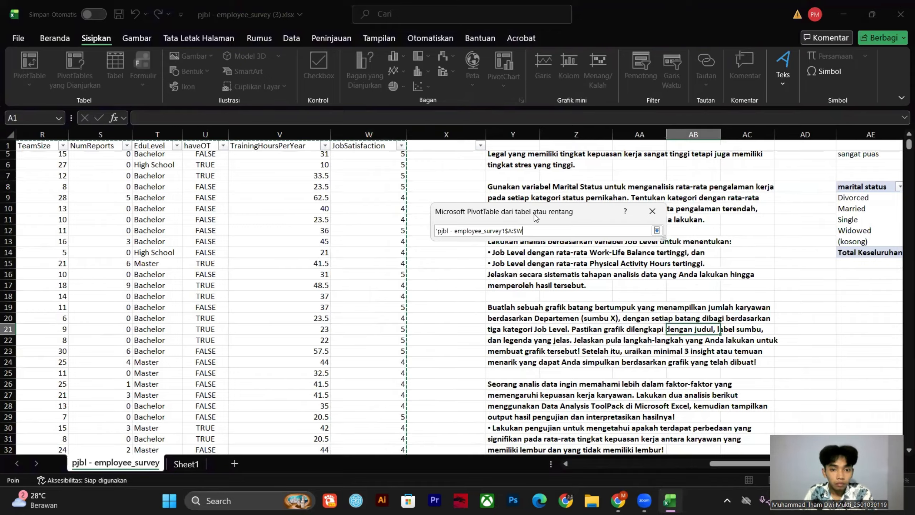
pyautogui.click(656, 230)
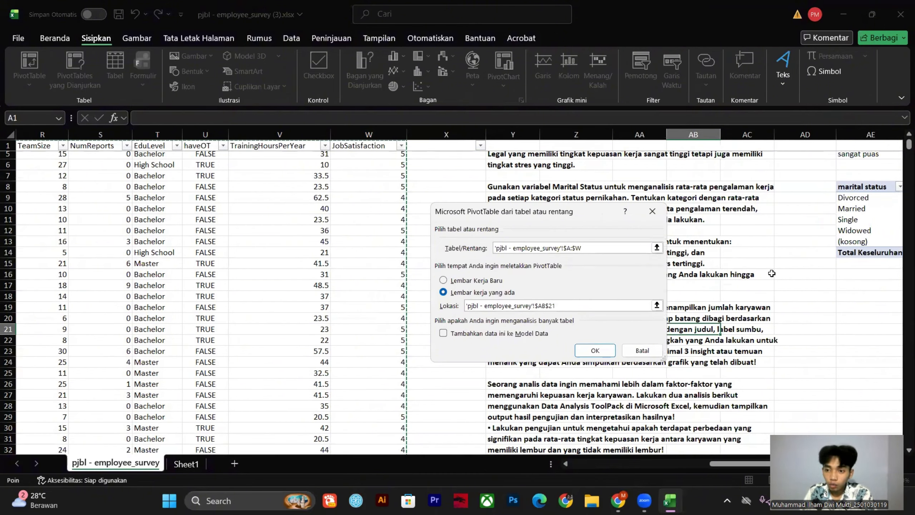
# - Place the new PivotTable in the existing worksheet at cell AE19 and create it
pyautogui.moveTo(579, 210); pyautogui.dragTo(400, 151)
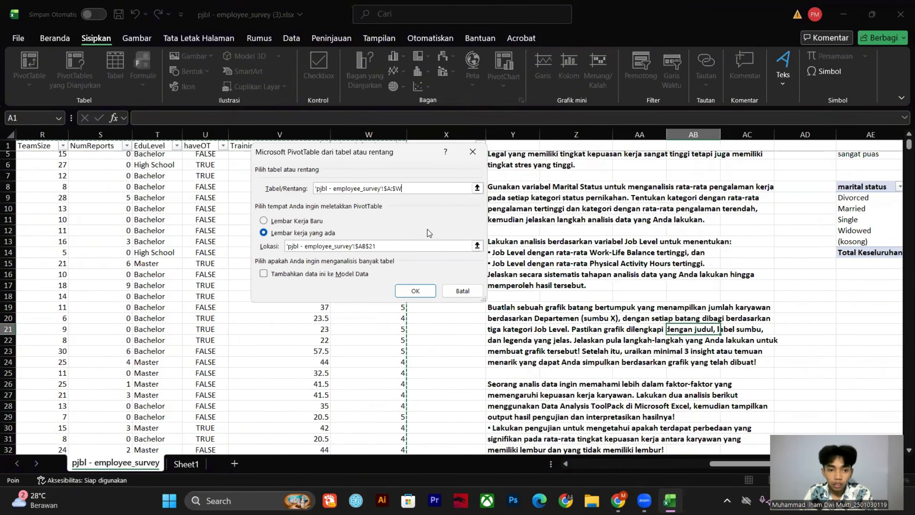
pyautogui.click(478, 247)
pyautogui.moveTo(705, 466); pyautogui.dragTo(769, 465)
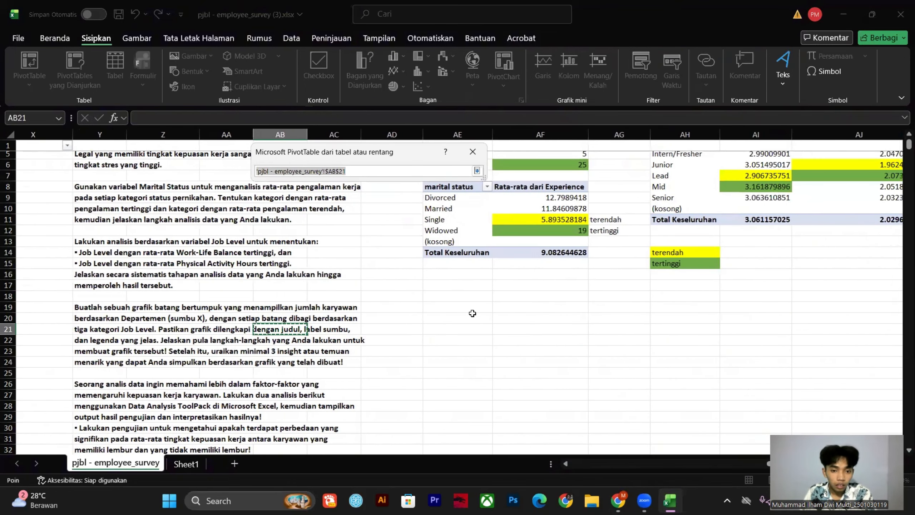
pyautogui.click(447, 307)
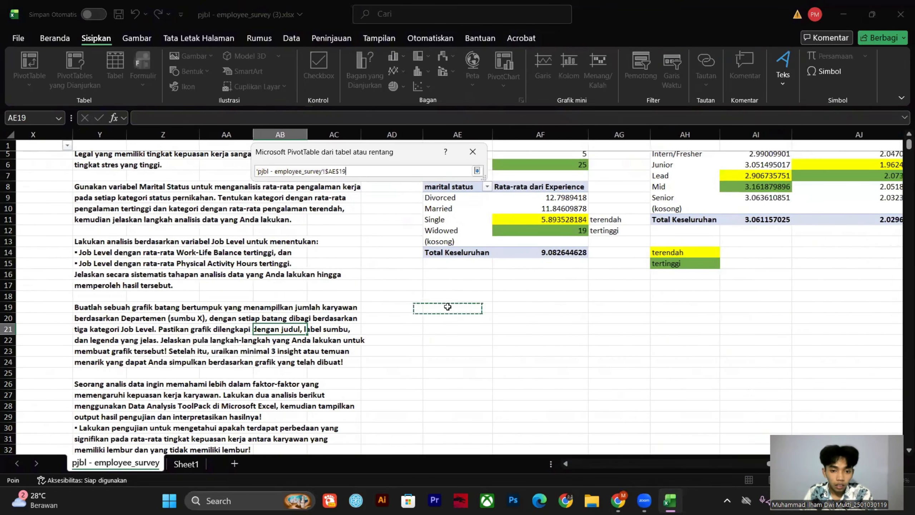
pyautogui.click(478, 170)
pyautogui.click(410, 290)
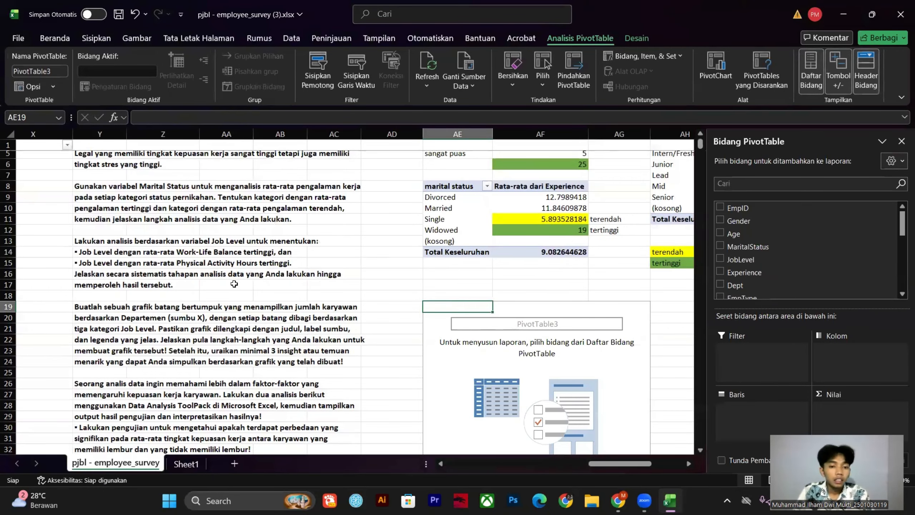
# - Add Dept to the new PivotTable's rows and rename its row label header in AE19 to "dept"
pyautogui.moveTo(620, 463); pyautogui.dragTo(620, 463)
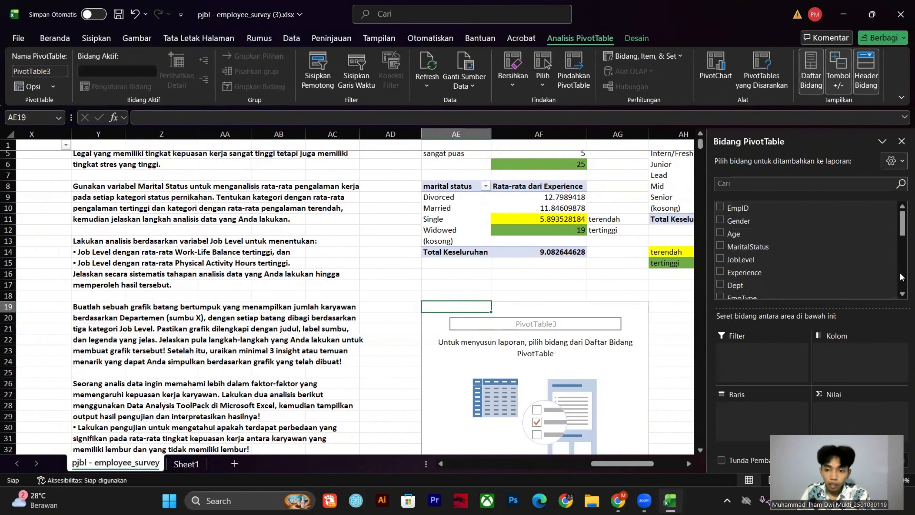
pyautogui.click(720, 285)
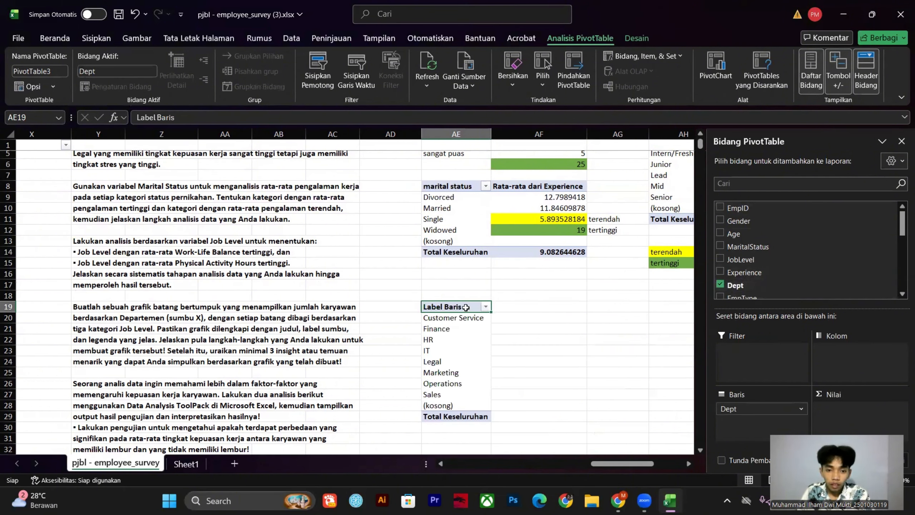
pyautogui.write('de')
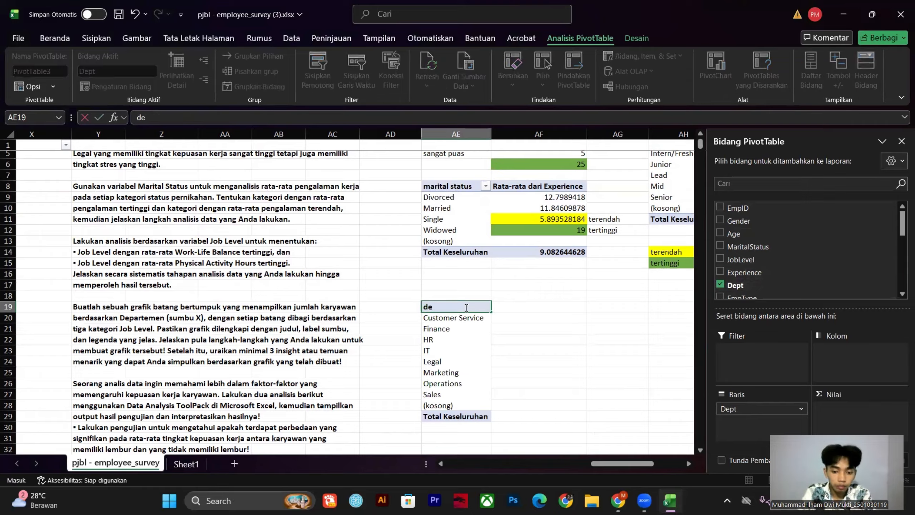
pyautogui.write('pt')
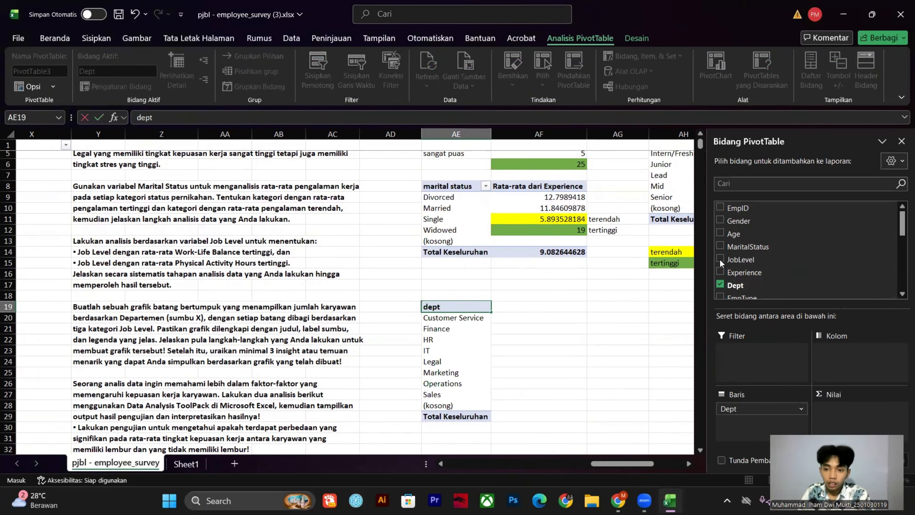
pyautogui.scroll(1, 527, 305)
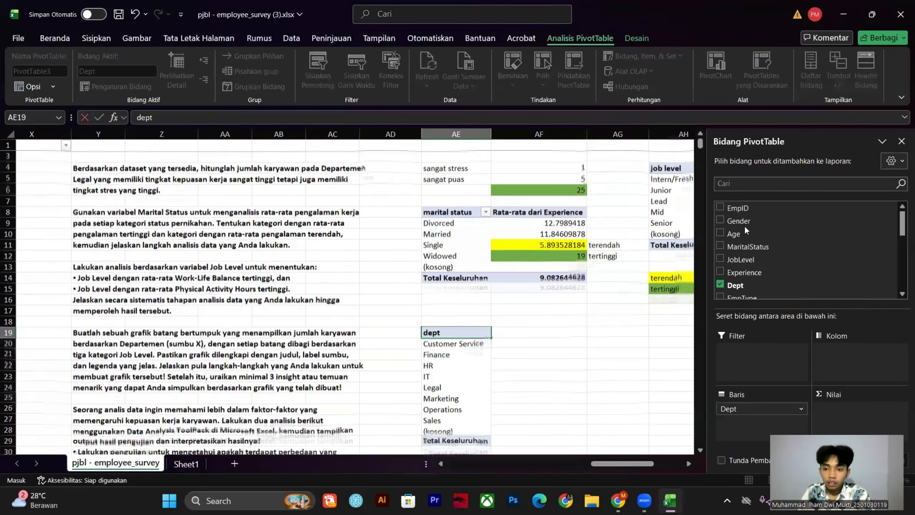
pyautogui.scroll(-2, 527, 305)
pyautogui.press('Return')
pyautogui.click(469, 271)
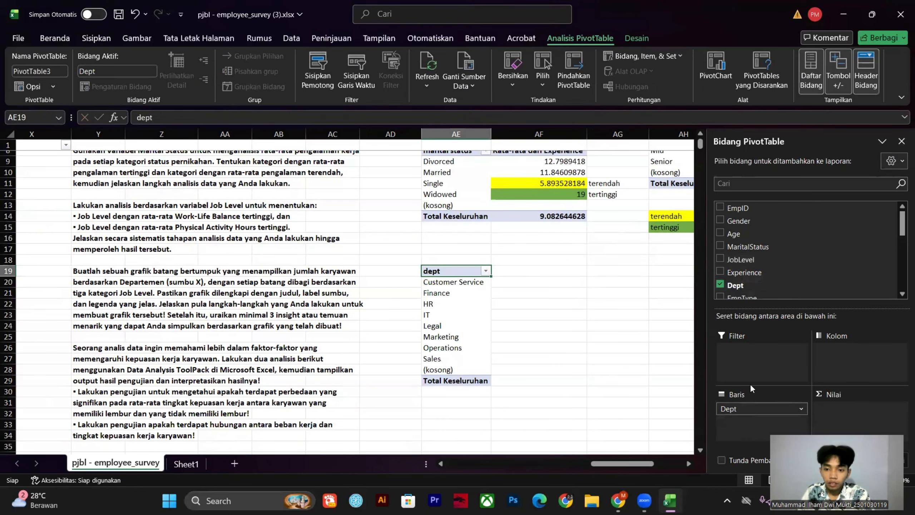
# - Use JobLevel as the department PivotTable's report filter and add EmpID as a value summarized by count (Hitung)
pyautogui.click(720, 259)
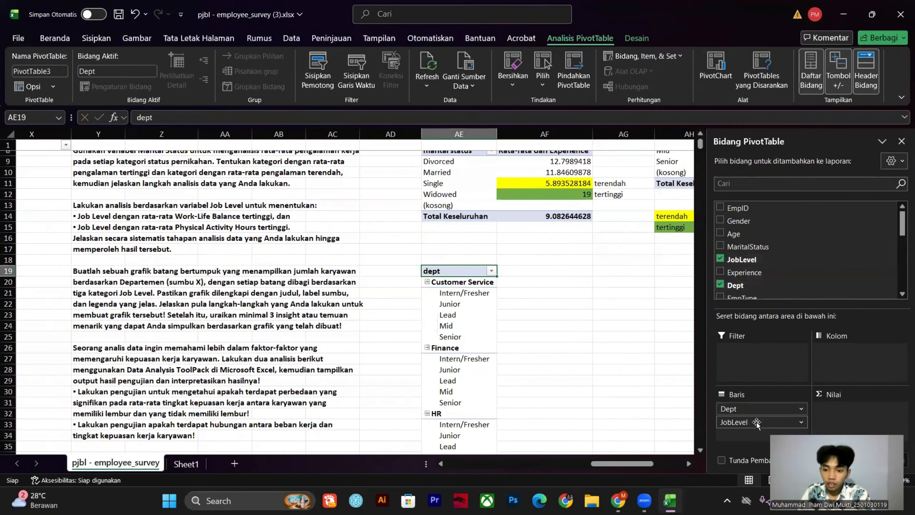
pyautogui.moveTo(757, 422); pyautogui.dragTo(796, 355)
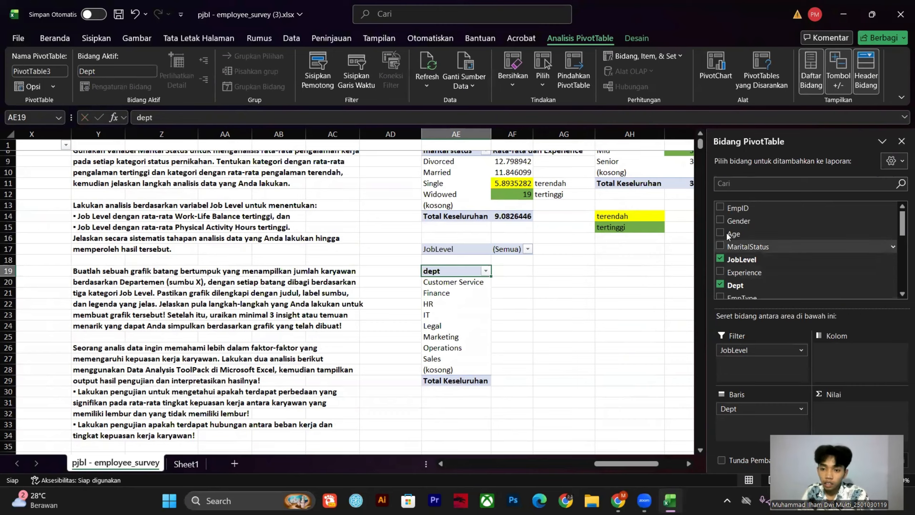
pyautogui.click(721, 207)
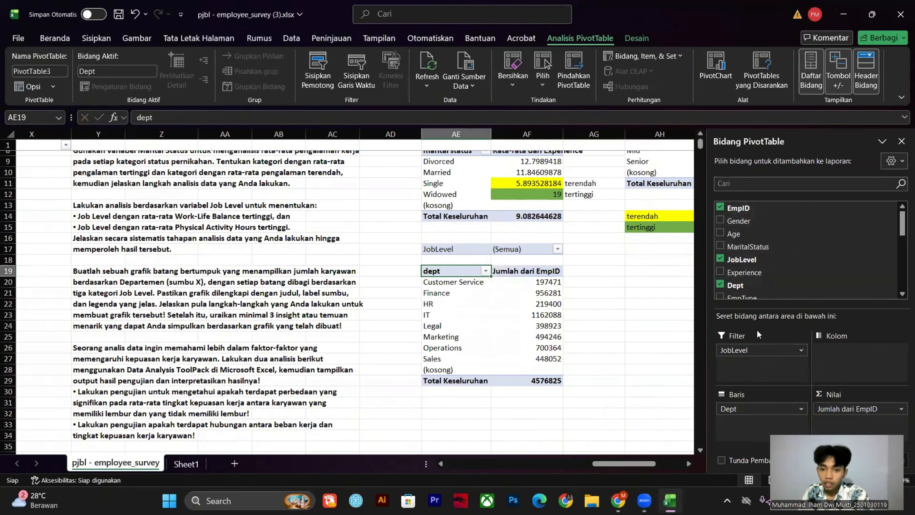
pyautogui.click(849, 409)
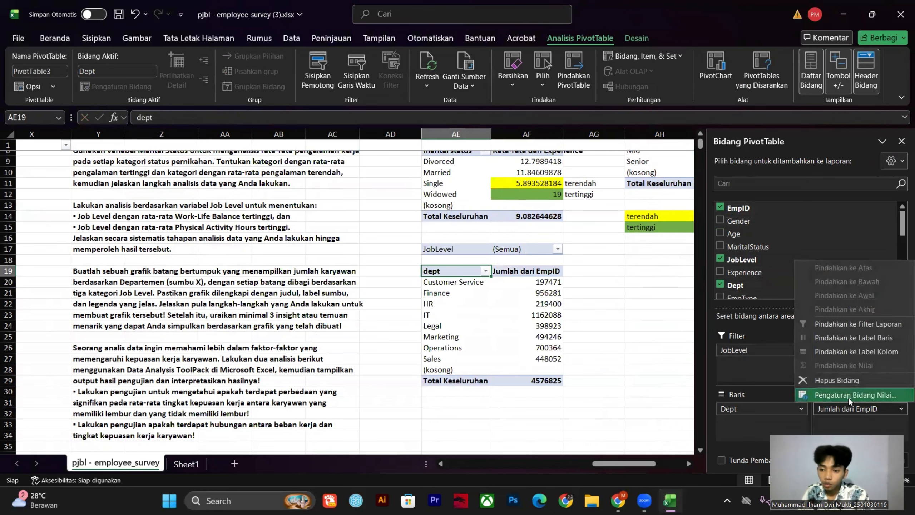
pyautogui.click(848, 397)
pyautogui.click(278, 222)
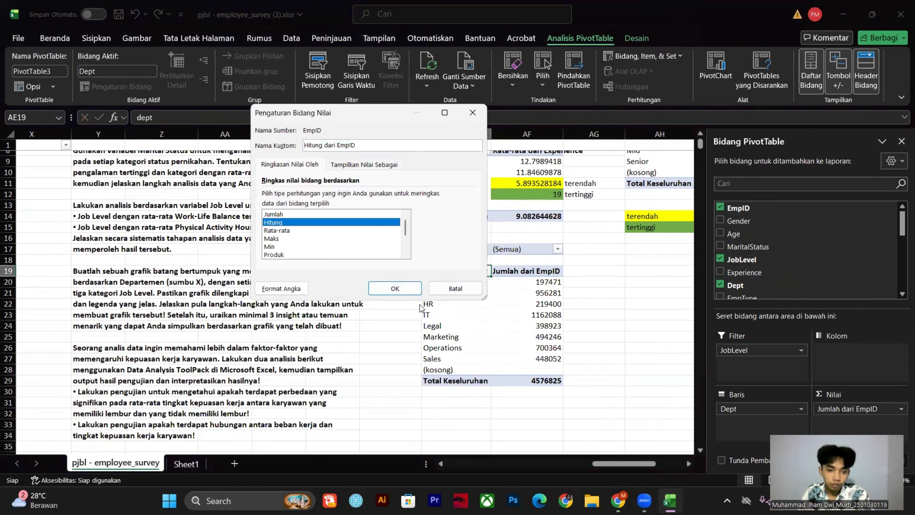
pyautogui.click(396, 289)
pyautogui.click(396, 290)
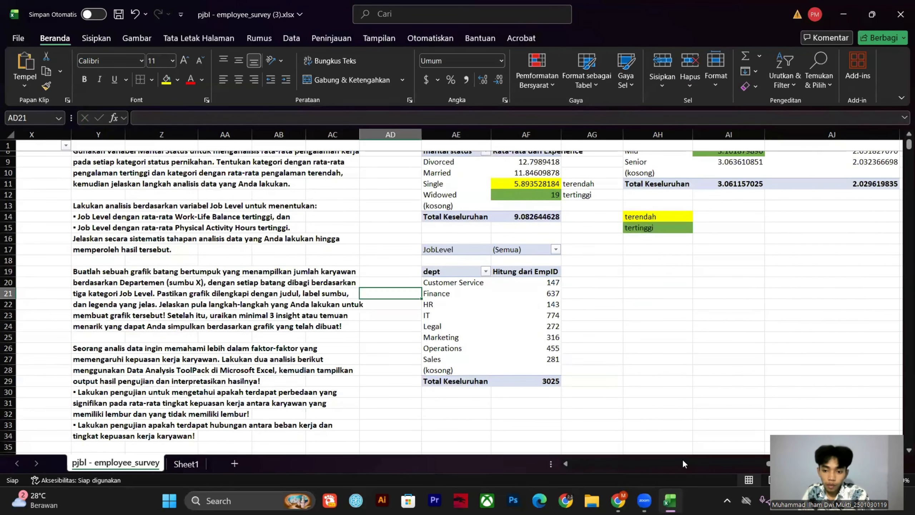
# - Filter the department PivotTable's JobLevel to the three categories Intern/Fresher, Junior and Senior
pyautogui.moveTo(768, 465)
pyautogui.mouseDown()
pyautogui.moveTo(703, 466)
pyautogui.moveTo(768, 465)
pyautogui.mouseUp()
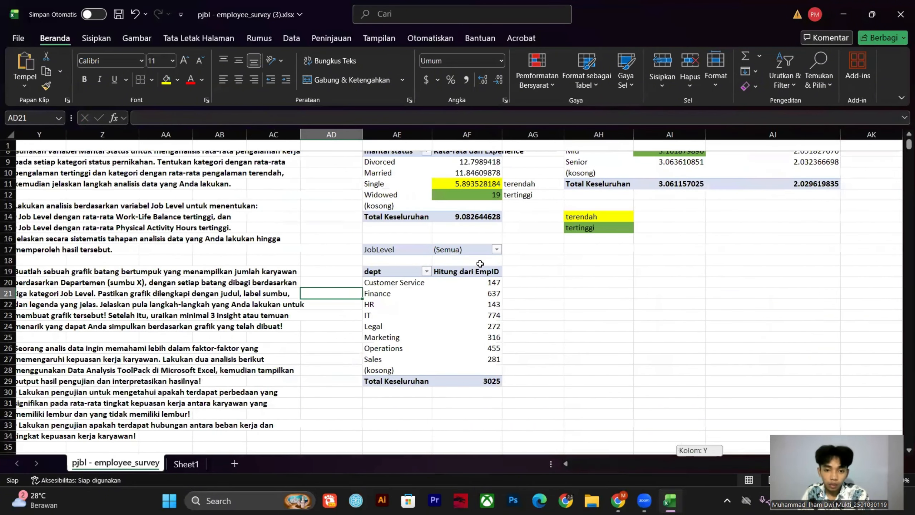
pyautogui.click(496, 250)
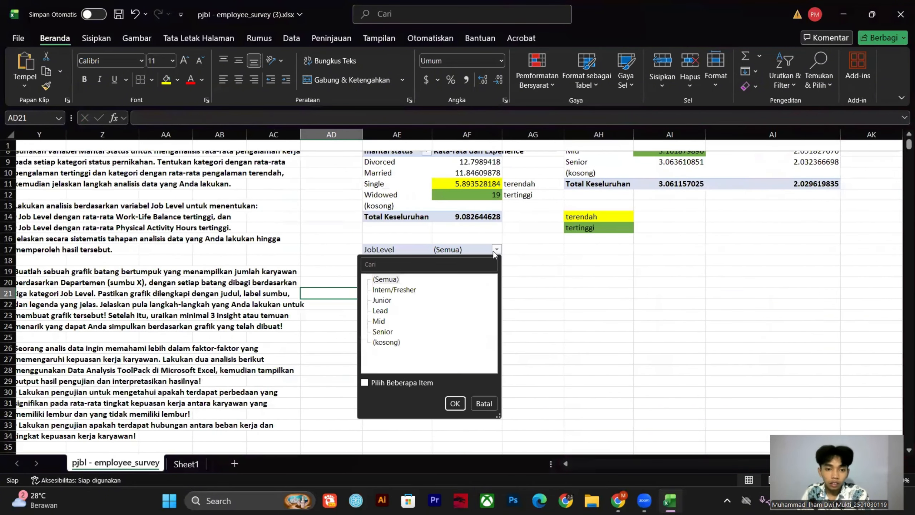
pyautogui.click(365, 383)
pyautogui.click(375, 279)
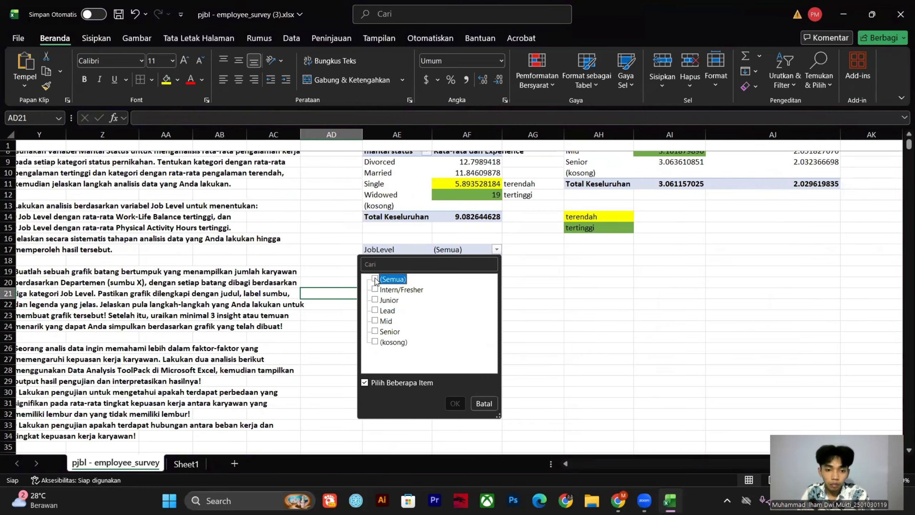
pyautogui.click(376, 300)
pyautogui.click(375, 332)
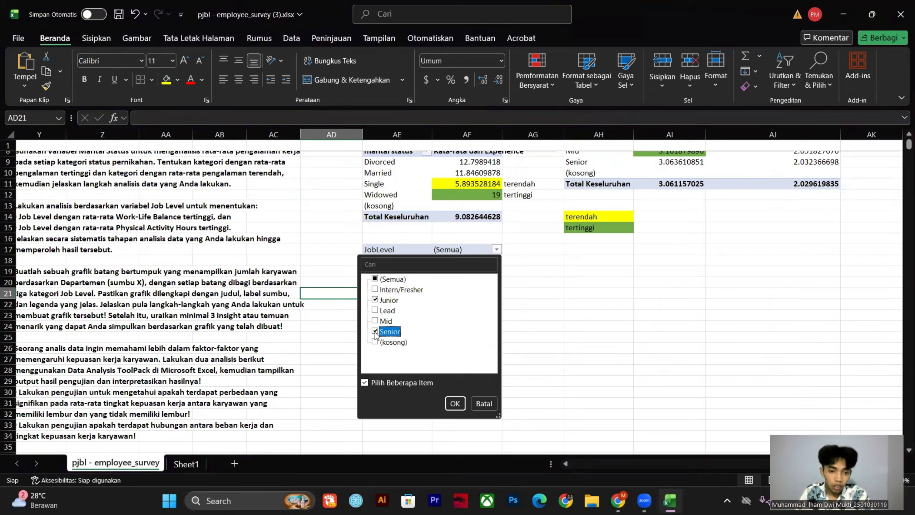
pyautogui.click(375, 291)
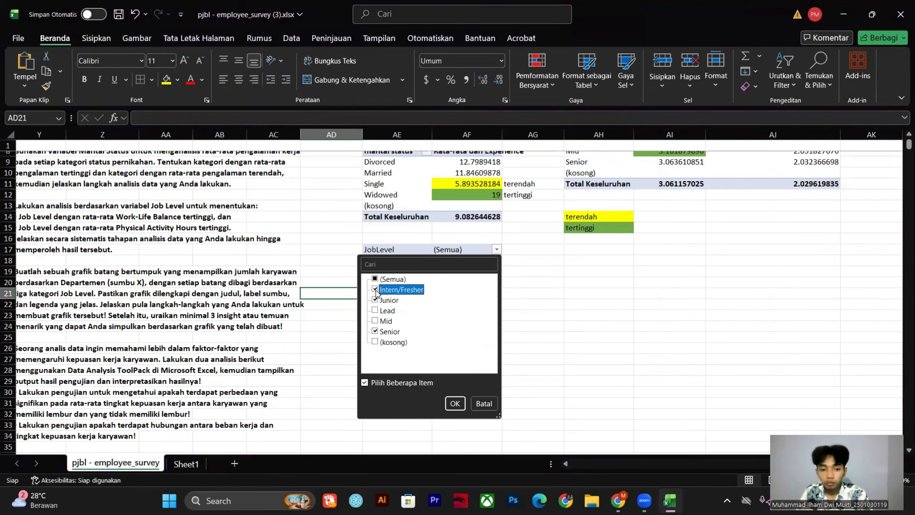
pyautogui.click(455, 404)
pyautogui.click(452, 404)
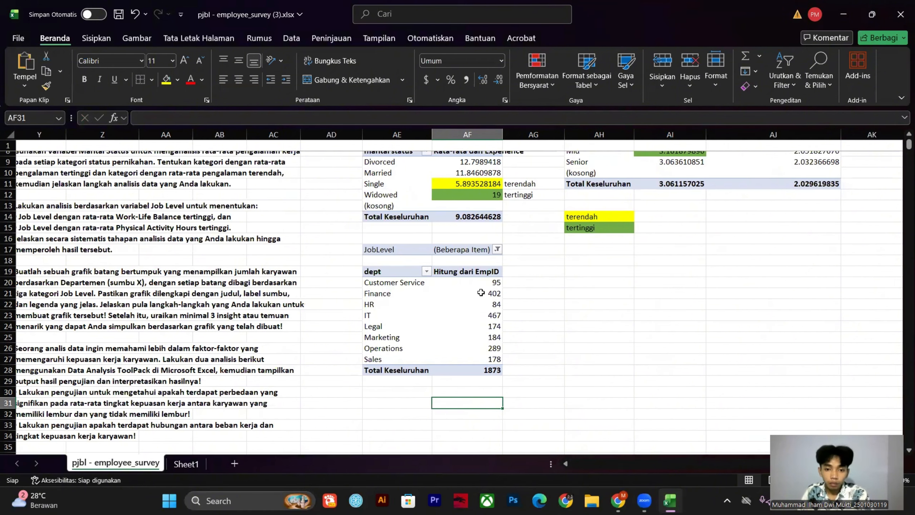
# - Check the filtered employee counts per department and their grand total in the PivotTable
pyautogui.moveTo(480, 282); pyautogui.dragTo(477, 369)
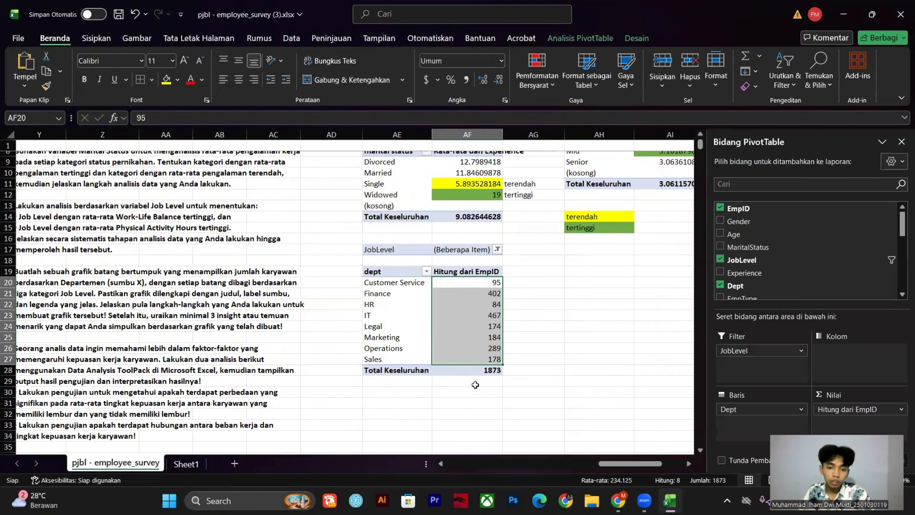
pyautogui.click(486, 368)
pyautogui.moveTo(623, 463)
pyautogui.mouseDown()
pyautogui.moveTo(634, 466)
pyautogui.moveTo(605, 466)
pyautogui.moveTo(622, 468)
pyautogui.moveTo(615, 459)
pyautogui.mouseUp()
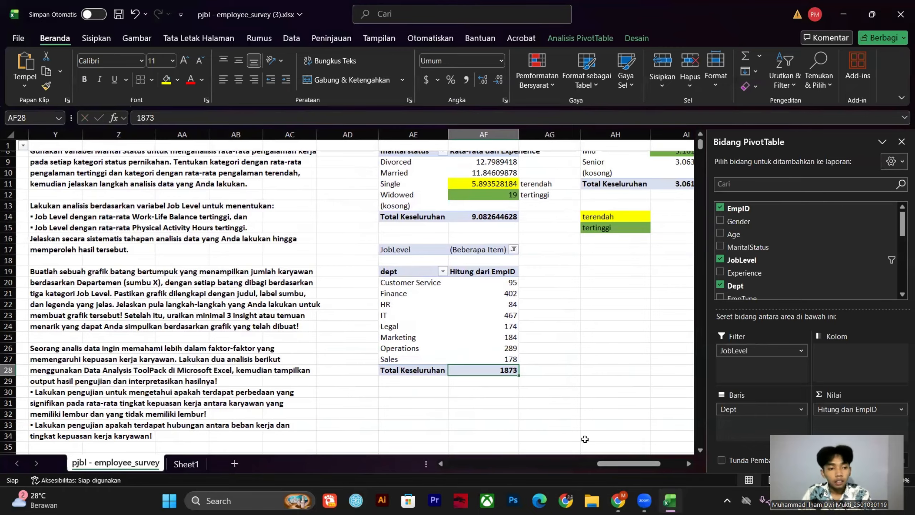
pyautogui.click(566, 263)
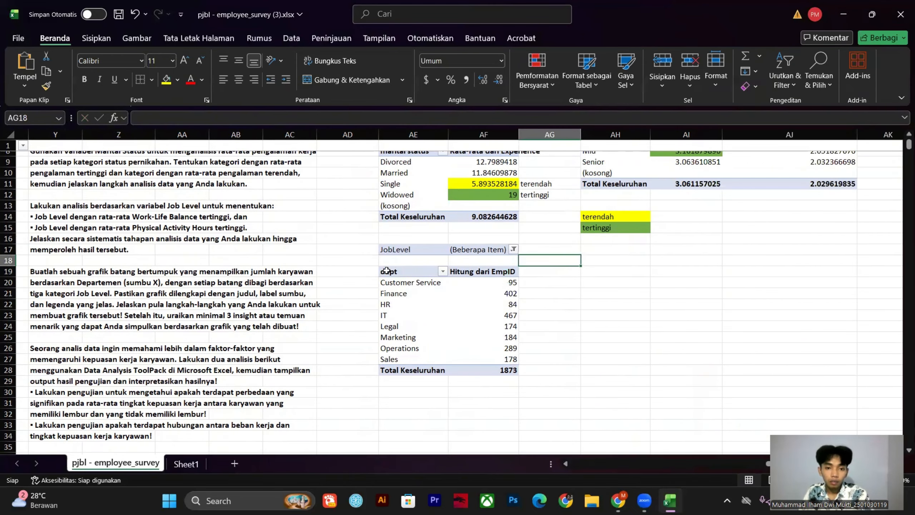
# - Insert a 2-D stacked column PivotChart from the department PivotTable in AE17:AF28 and place it beside the table from AH17
pyautogui.moveTo(384, 249); pyautogui.dragTo(472, 371)
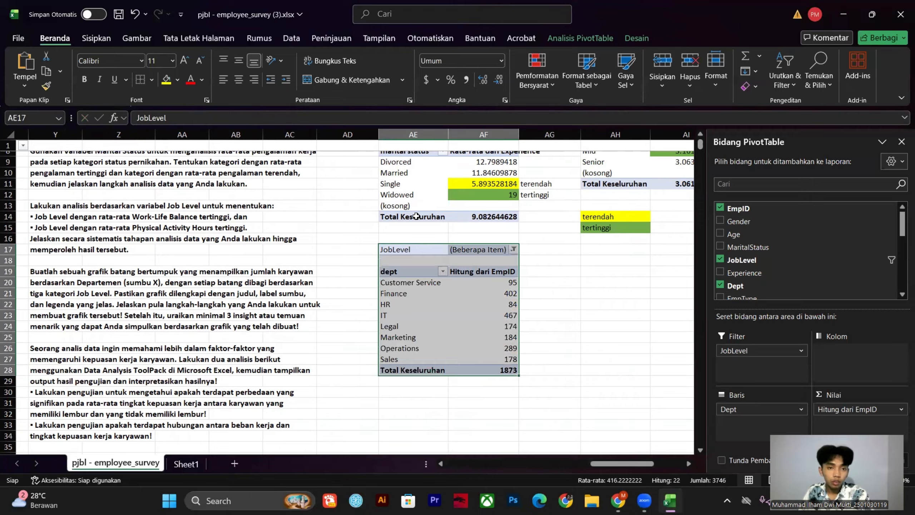
pyautogui.click(87, 36)
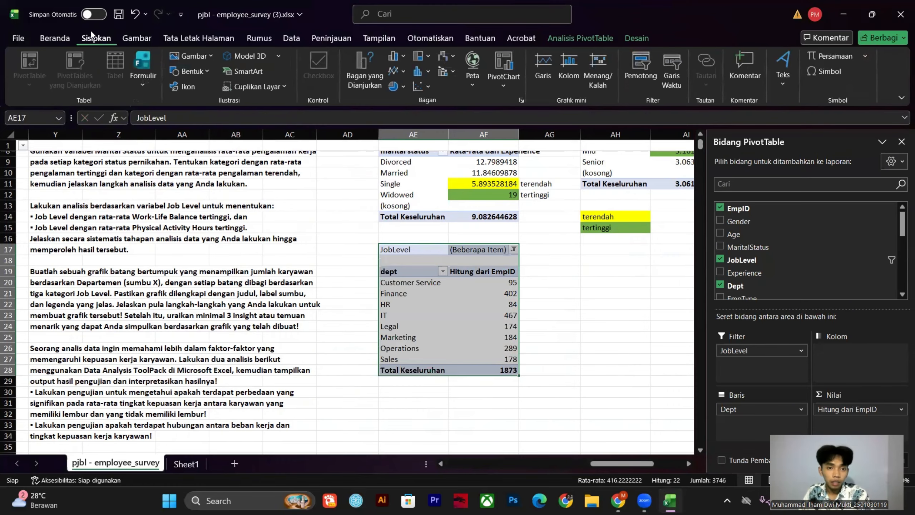
pyautogui.click(403, 57)
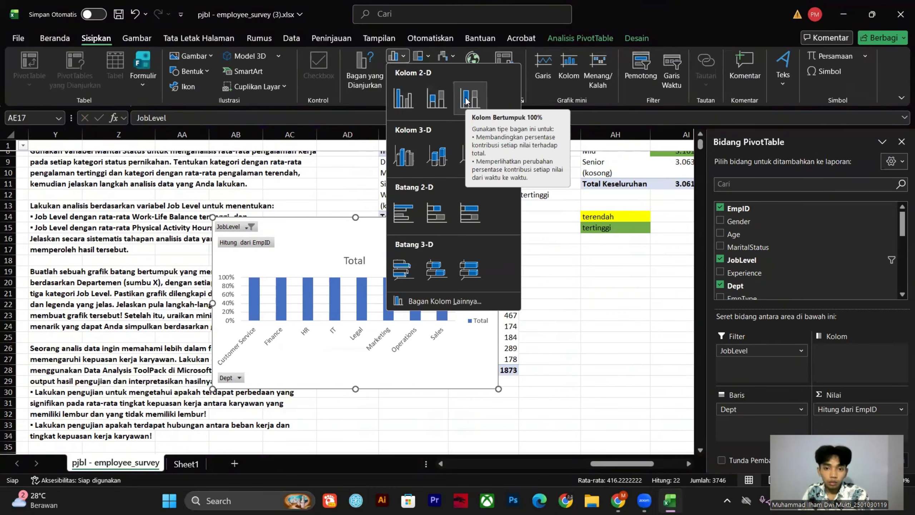
pyautogui.click(446, 103)
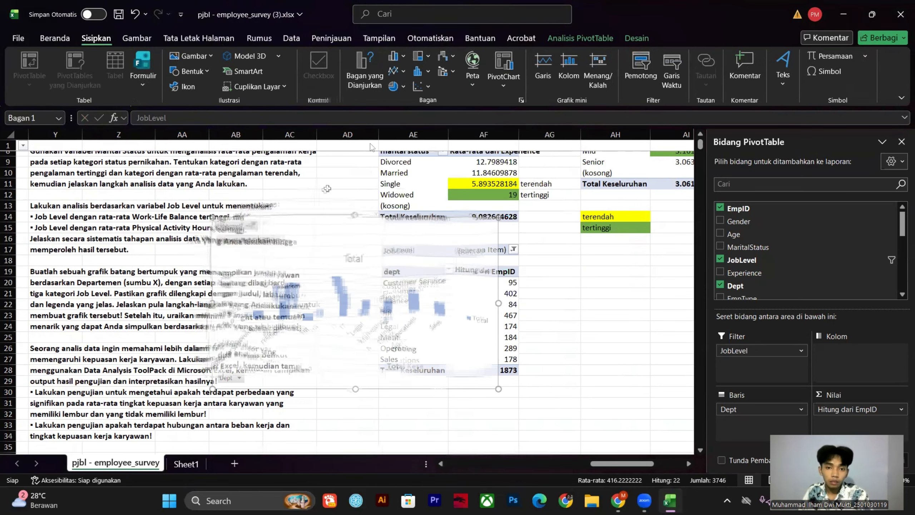
pyautogui.moveTo(337, 228); pyautogui.dragTo(644, 255)
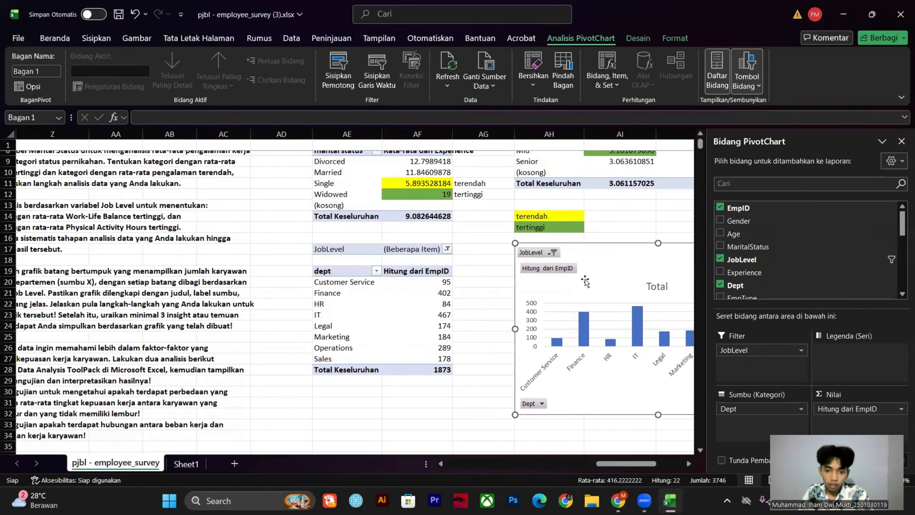
pyautogui.scroll(-1, 644, 254)
pyautogui.moveTo(620, 466); pyautogui.dragTo(658, 461)
pyautogui.click(533, 215)
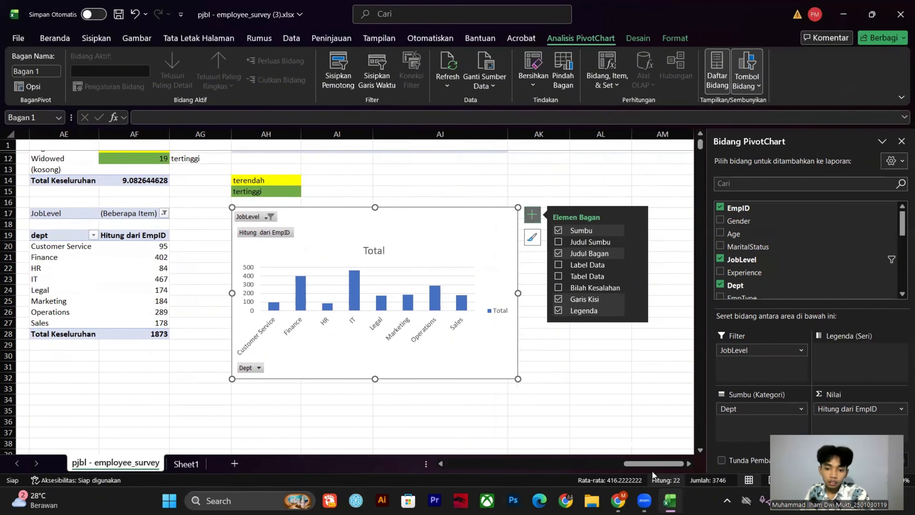
pyautogui.moveTo(652, 466); pyautogui.dragTo(608, 468)
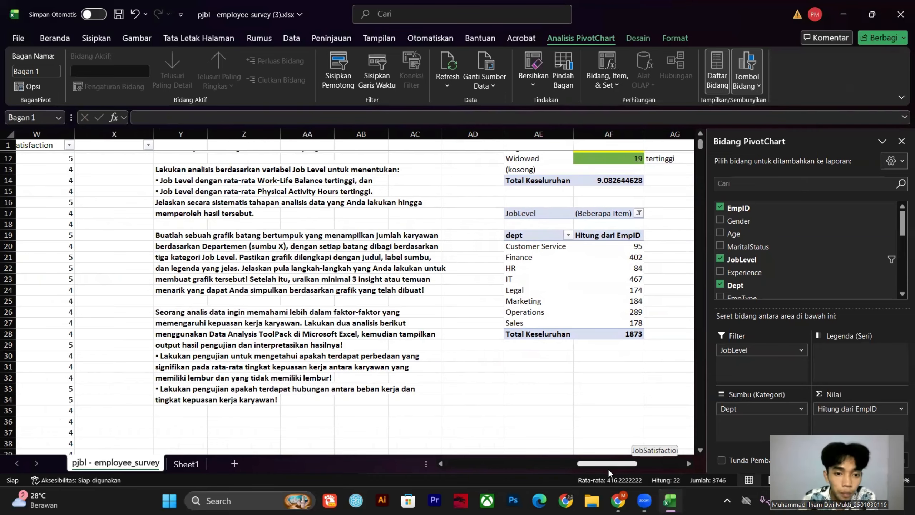
pyautogui.moveTo(608, 469); pyautogui.dragTo(659, 475)
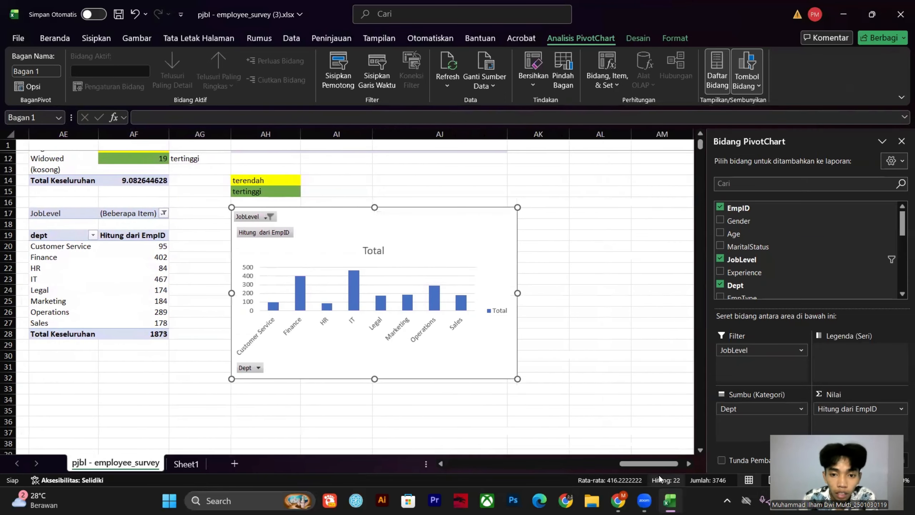
pyautogui.click(532, 215)
pyautogui.click(577, 277)
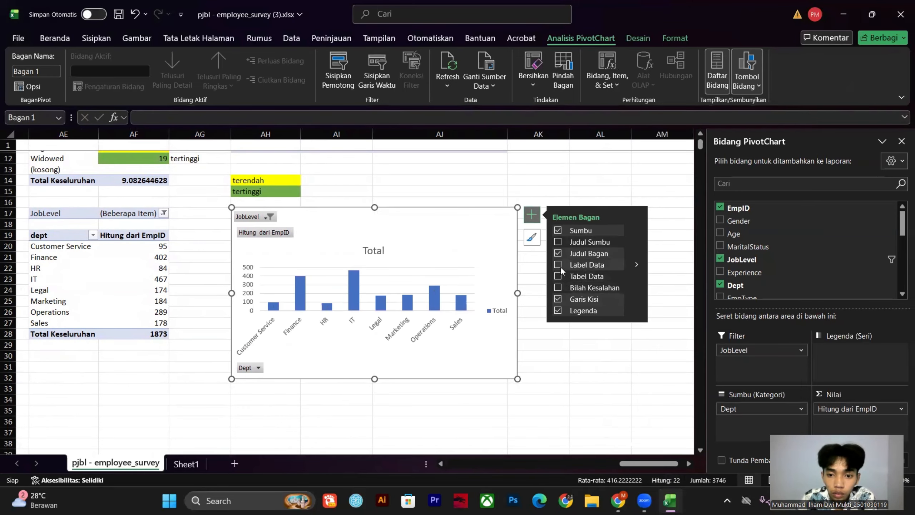
pyautogui.click(558, 242)
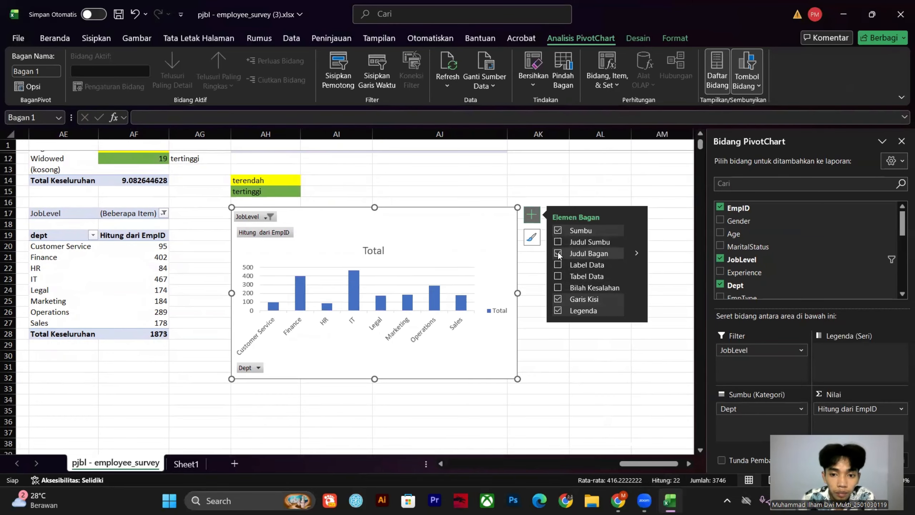
pyautogui.click(558, 253)
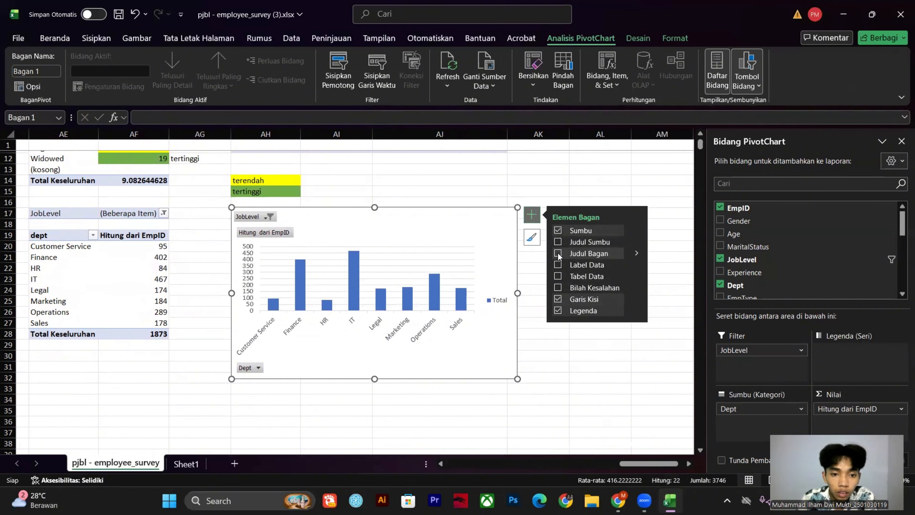
pyautogui.click(558, 254)
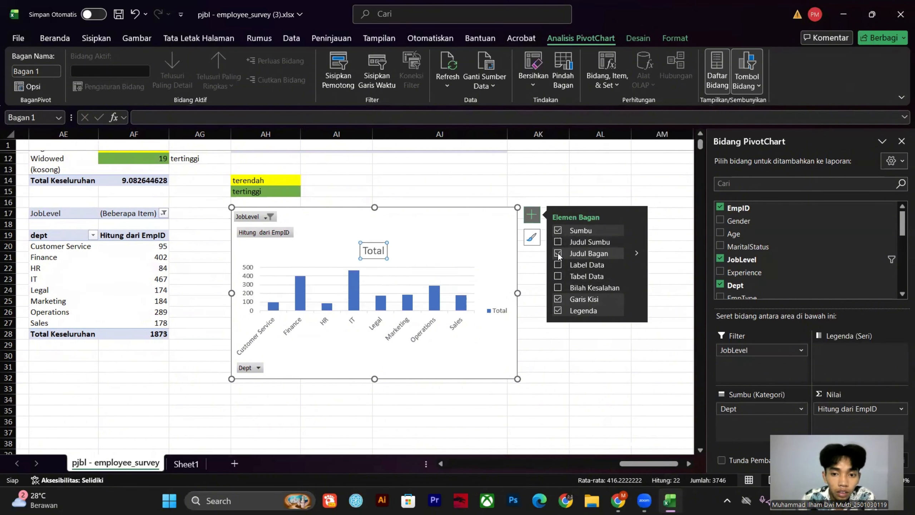
# - Change the chart title to "Total karyawan kategori intern,junior,senior"
pyautogui.click(382, 250)
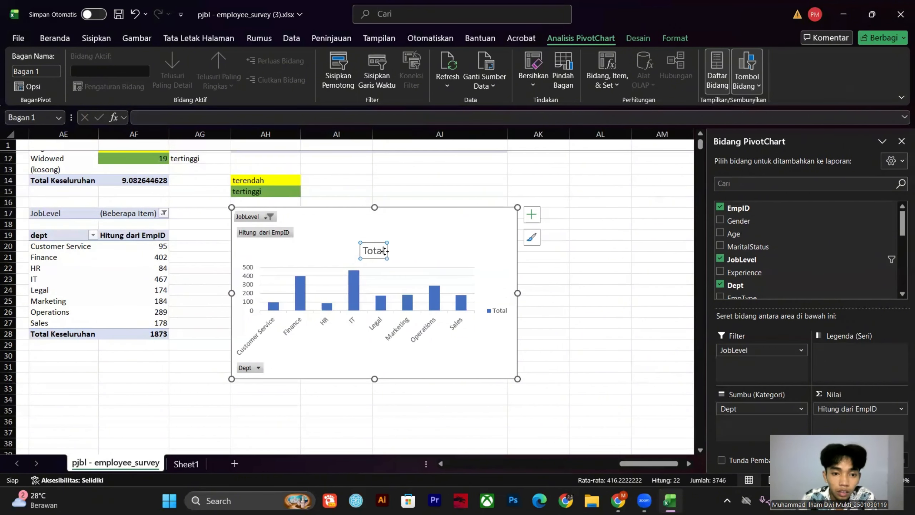
pyautogui.doubleClick(384, 251)
pyautogui.doubleClick(384, 251)
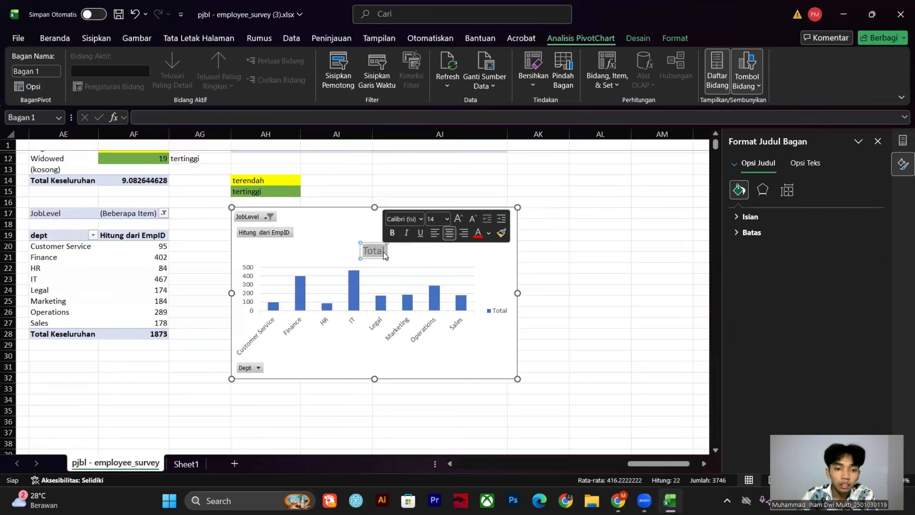
pyautogui.click(381, 251)
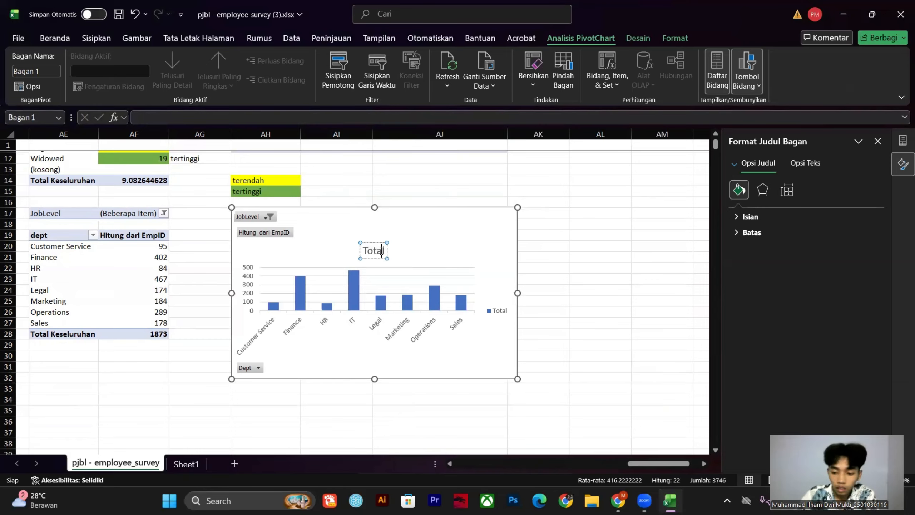
pyautogui.write('k')
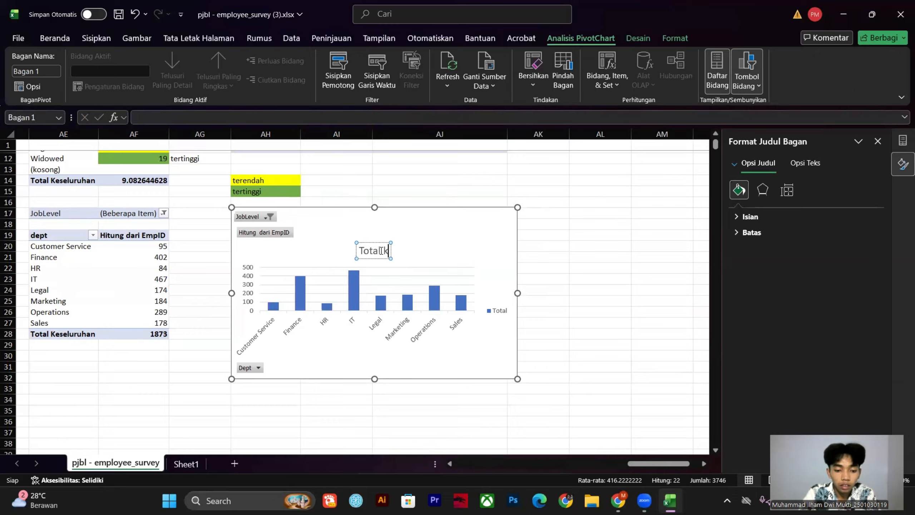
pyautogui.write('aryawan')
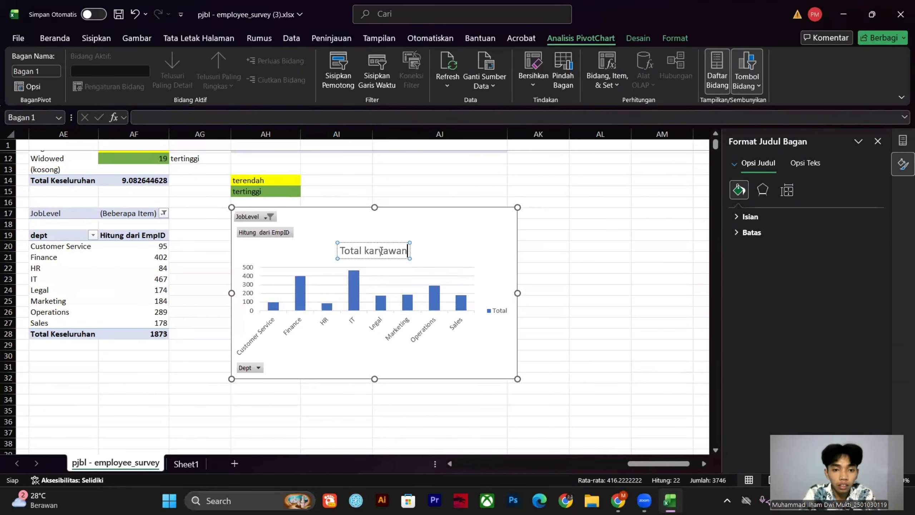
pyautogui.write(' katego')
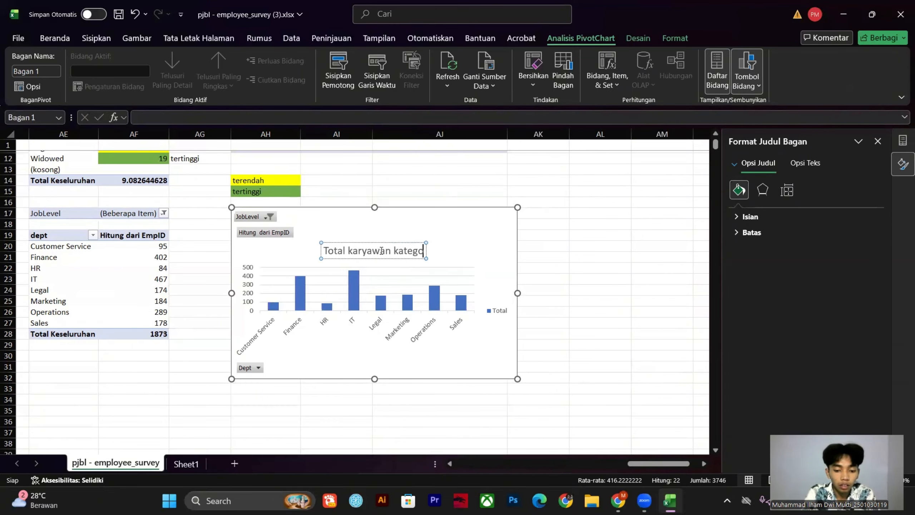
pyautogui.write('ri in')
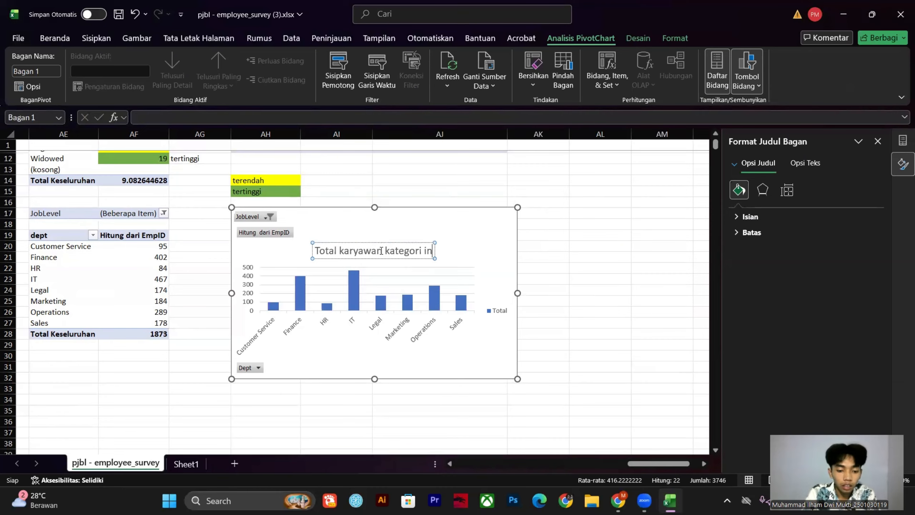
pyautogui.write('tern,junior')
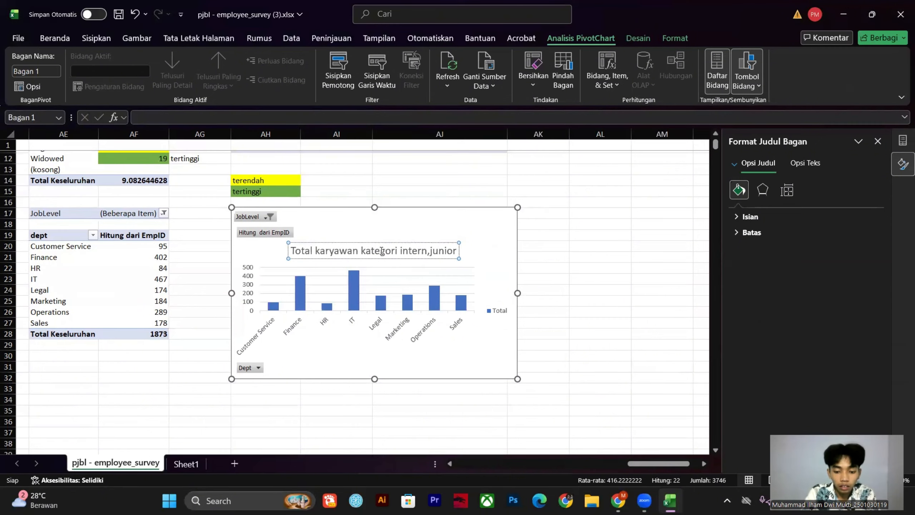
pyautogui.write(',senior')
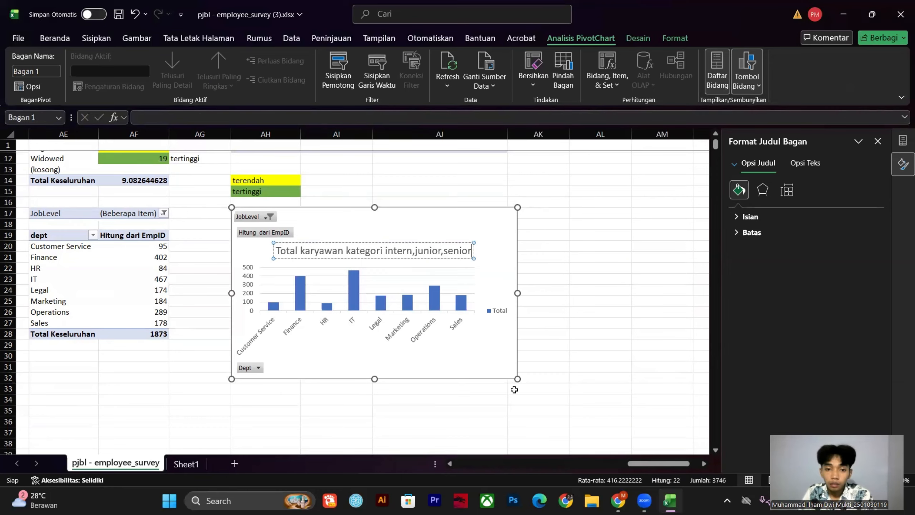
pyautogui.click(488, 338)
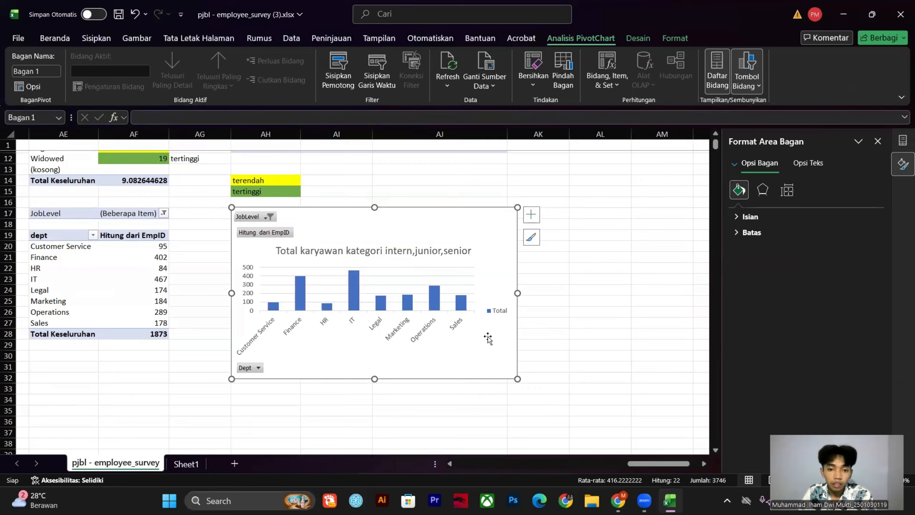
# - Add data labels to the chart's columns and enlarge the chart to cover about AH17:AK37
pyautogui.click(532, 215)
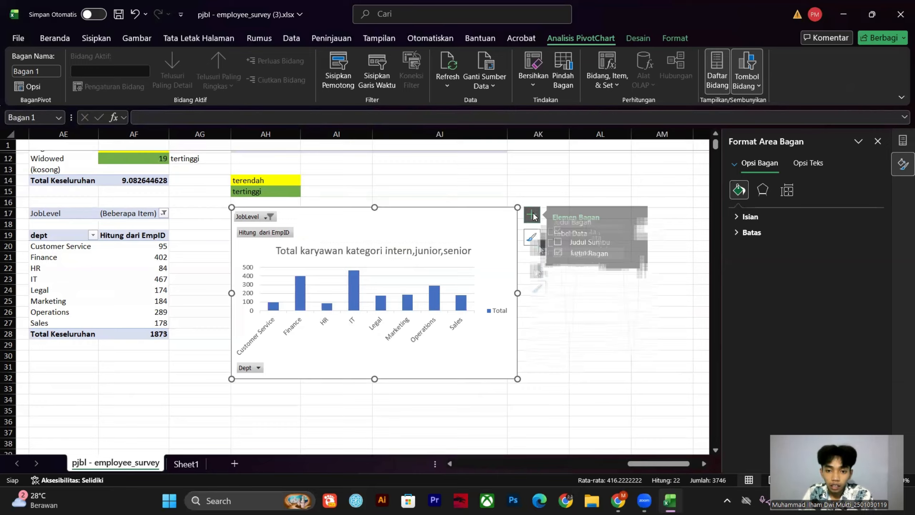
pyautogui.click(532, 238)
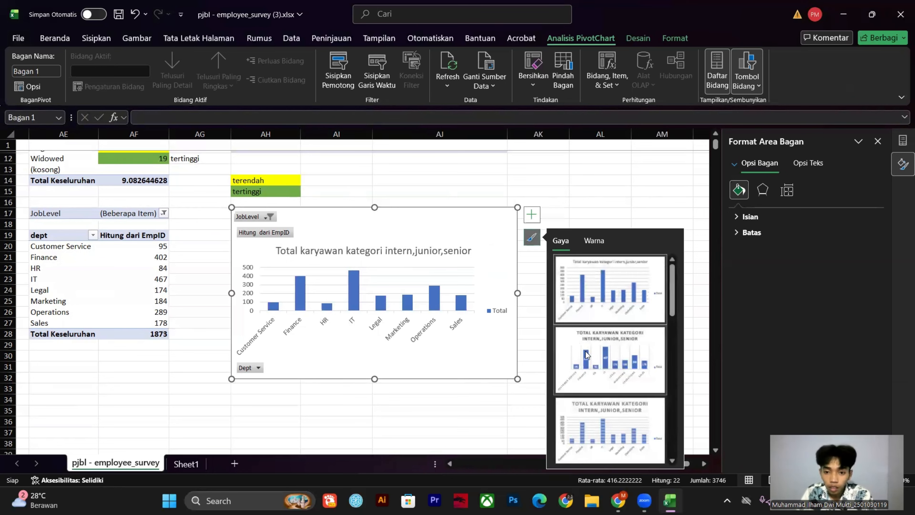
pyautogui.click(586, 362)
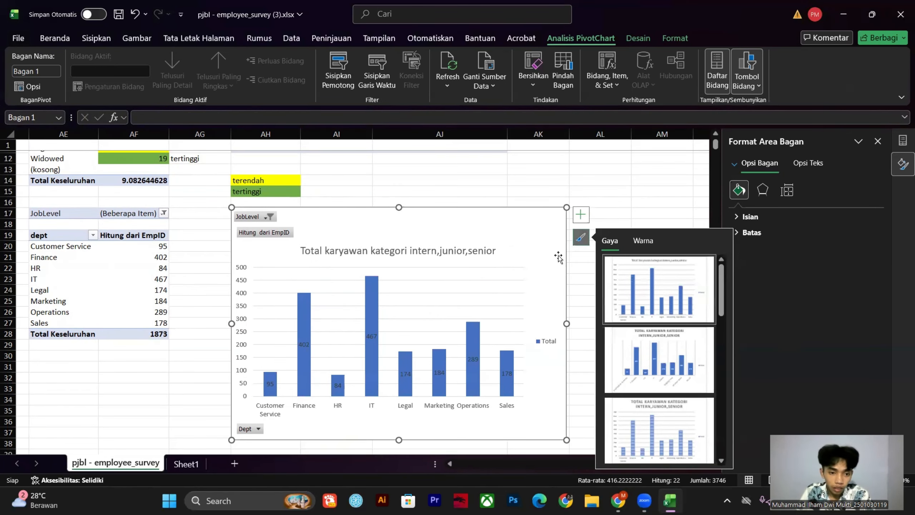
# - Review the chart against the stacked bar chart question and examine the employee counts per department
pyautogui.scroll(-3, 551, 311)
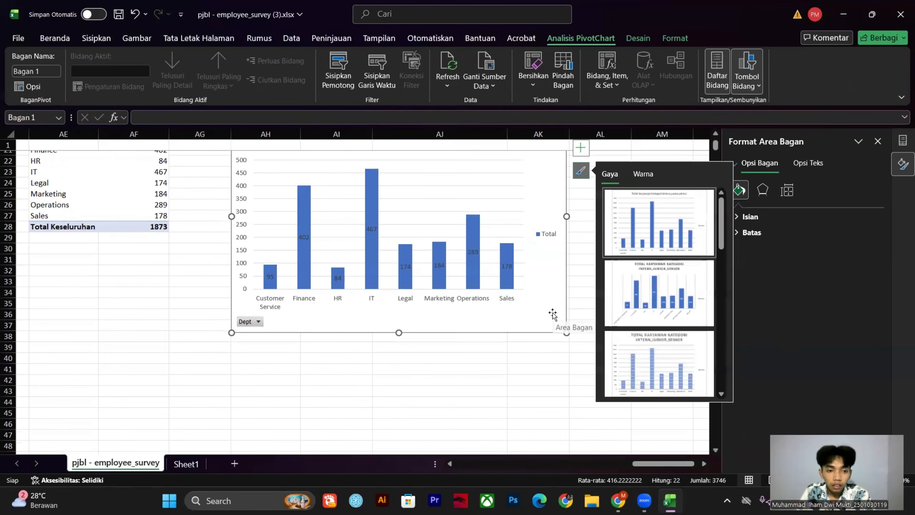
pyautogui.scroll(2, 543, 340)
pyautogui.moveTo(651, 461); pyautogui.dragTo(611, 462)
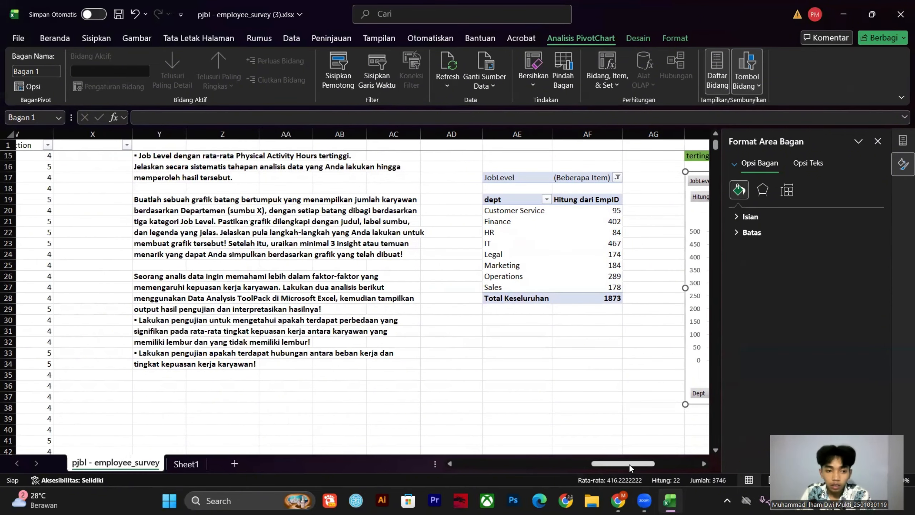
pyautogui.moveTo(629, 464); pyautogui.dragTo(680, 464)
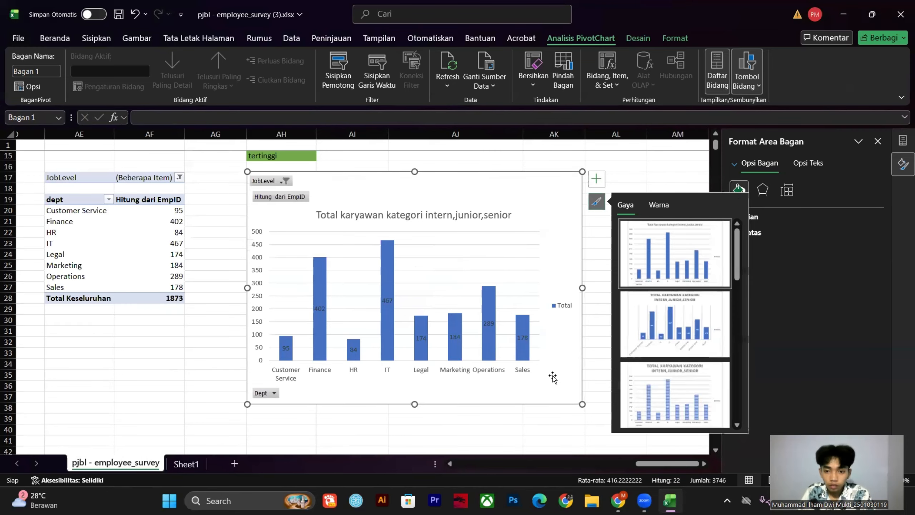
pyautogui.click(613, 309)
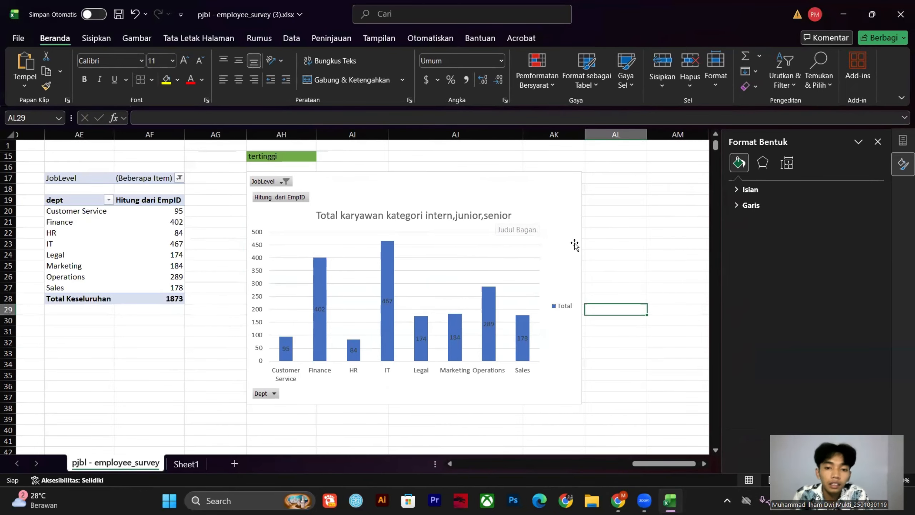
pyautogui.click(600, 234)
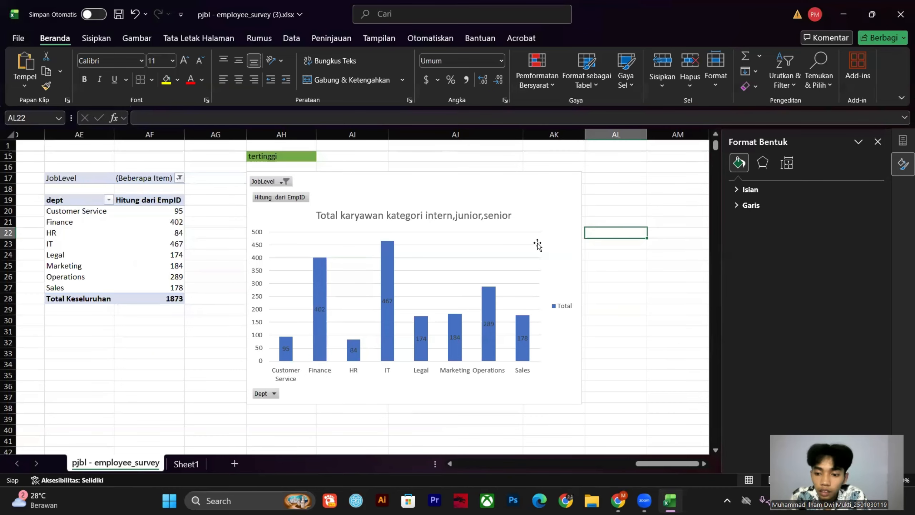
pyautogui.click(378, 244)
pyautogui.click(621, 232)
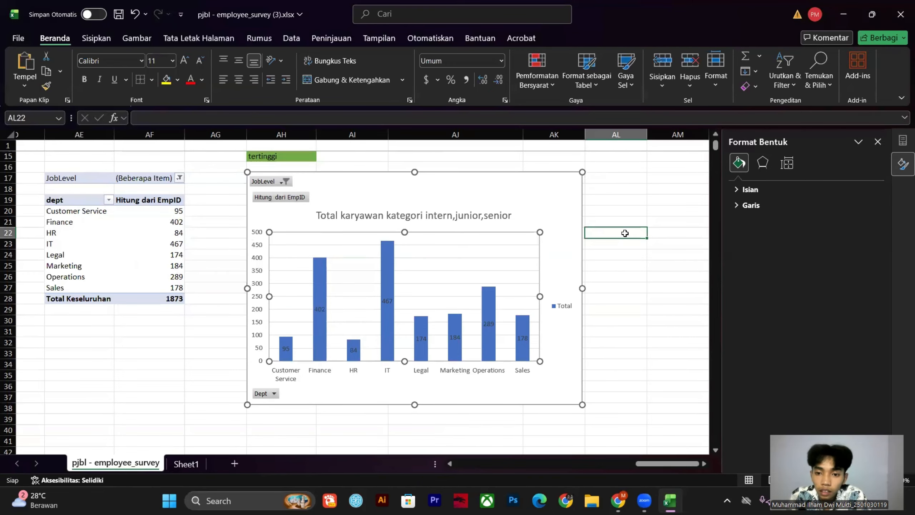
pyautogui.click(654, 222)
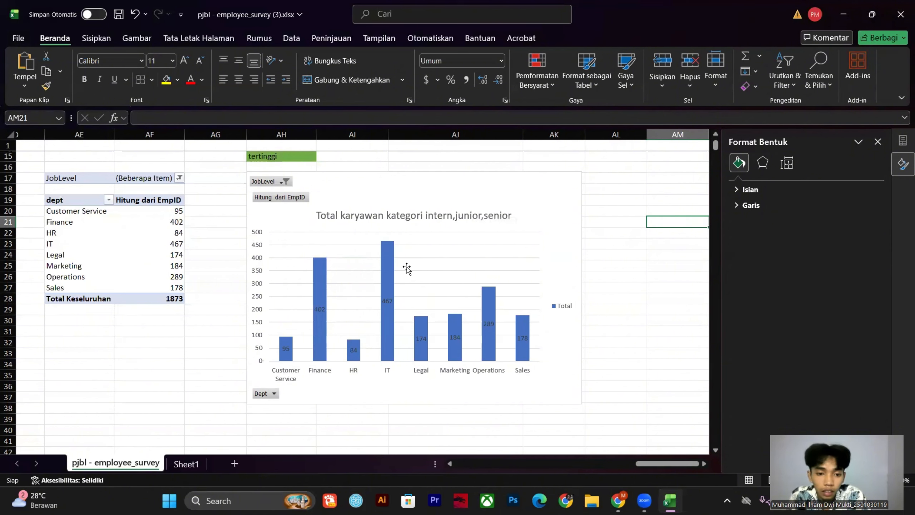
pyautogui.moveTo(666, 463); pyautogui.dragTo(659, 464)
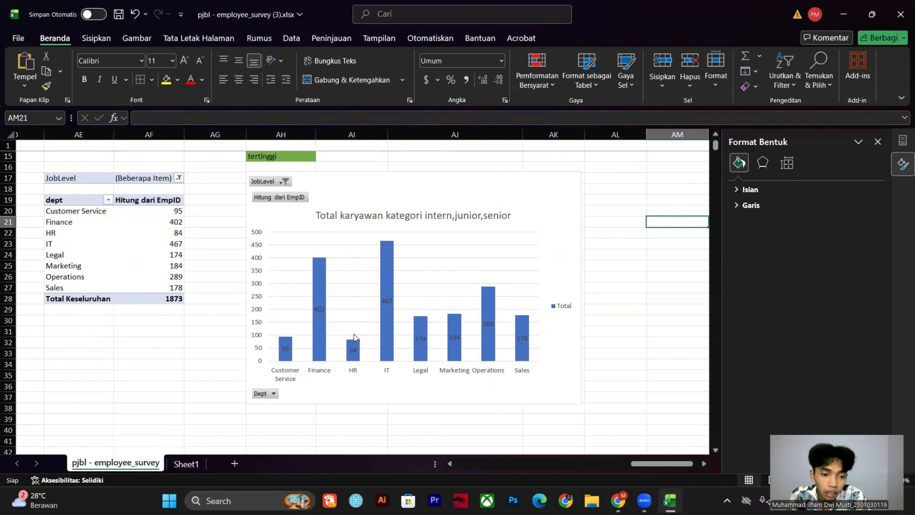
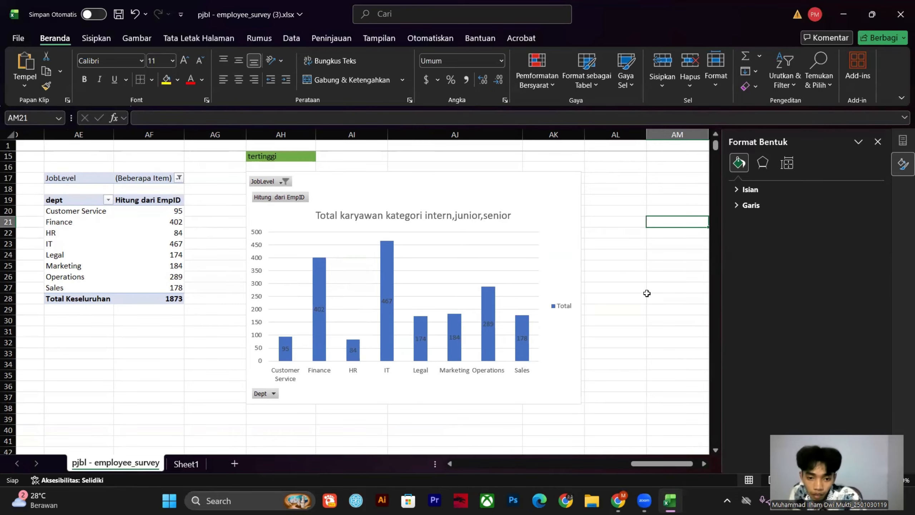
pyautogui.moveTo(653, 463); pyautogui.dragTo(667, 468)
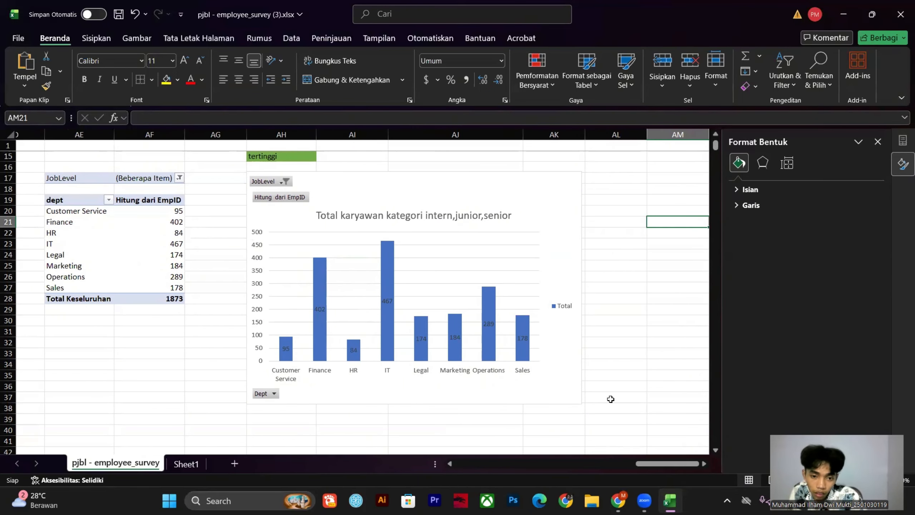
# - Examine the Data Analysis ToolPak question from Y26 and its first test on job satisfaction with and without overtime
pyautogui.click(675, 262)
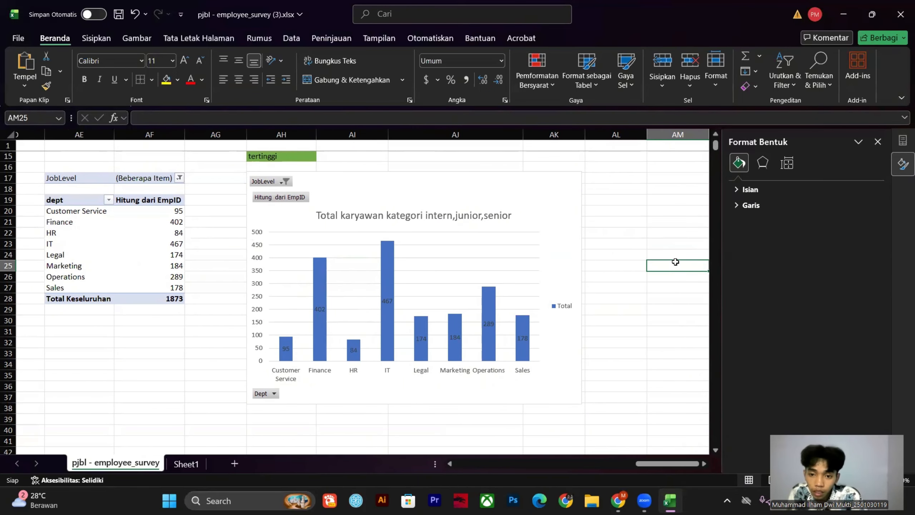
pyautogui.moveTo(656, 465); pyautogui.dragTo(591, 463)
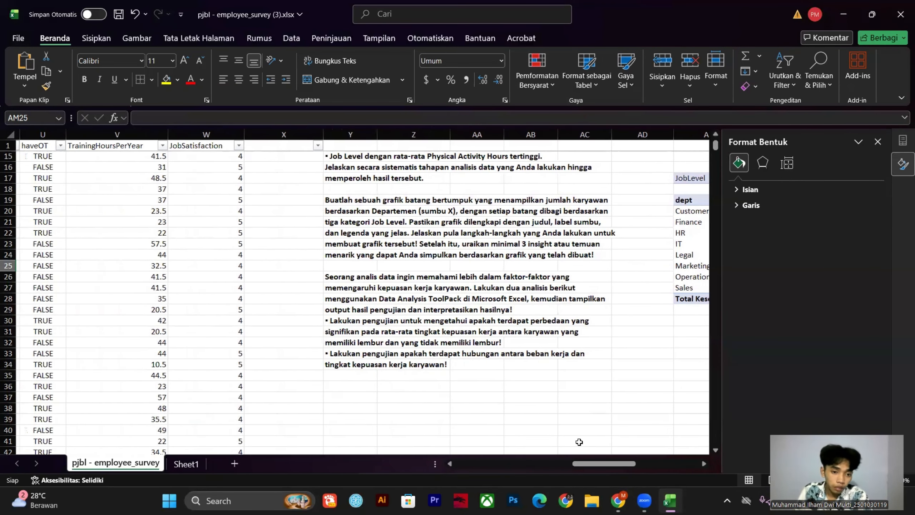
pyautogui.click(337, 276)
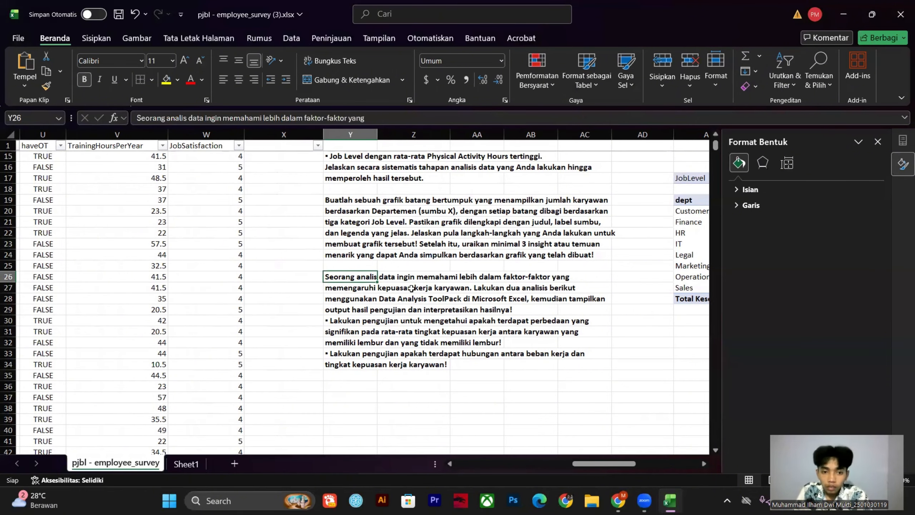
pyautogui.moveTo(346, 321); pyautogui.dragTo(596, 337)
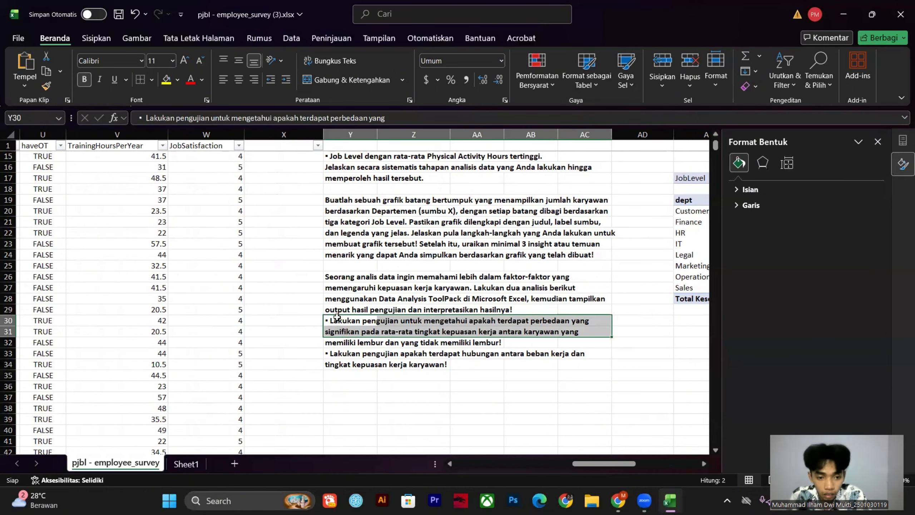
pyautogui.click(334, 331)
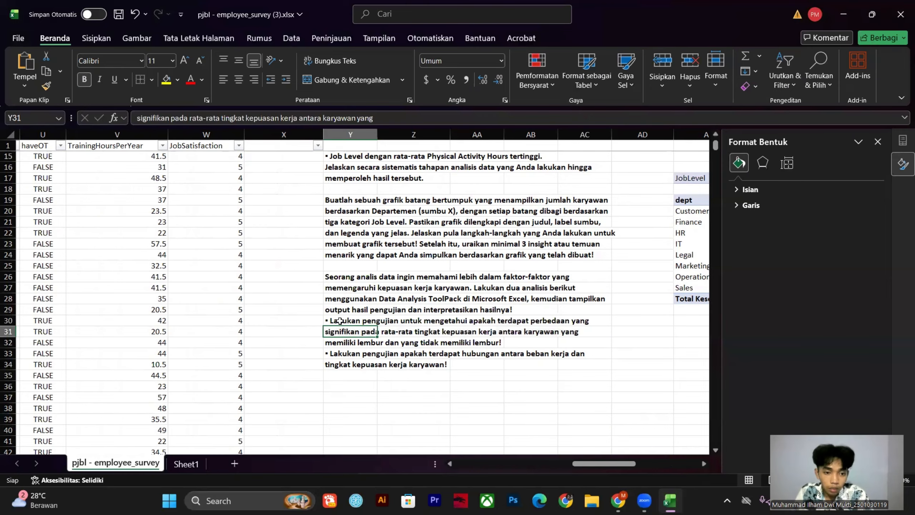
pyautogui.moveTo(340, 321); pyautogui.dragTo(394, 327)
pyautogui.moveTo(455, 332); pyautogui.dragTo(562, 336)
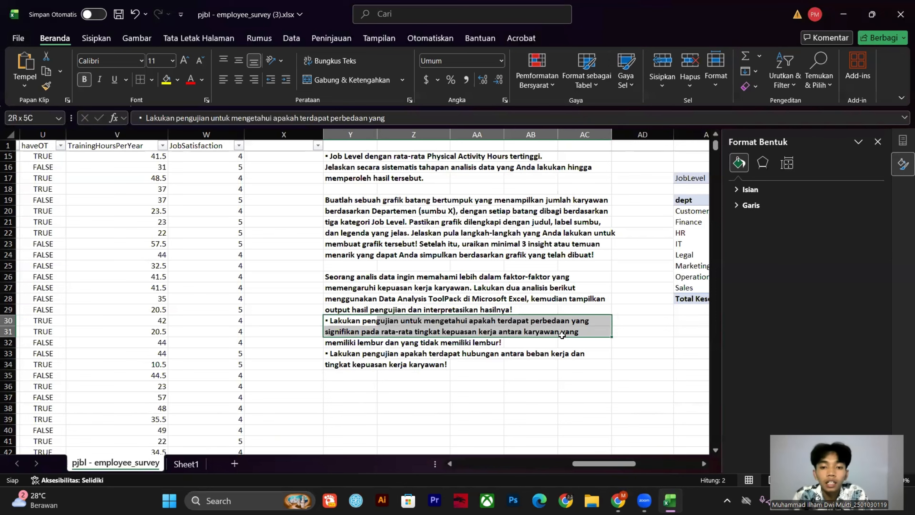
pyautogui.moveTo(562, 335); pyautogui.dragTo(563, 338)
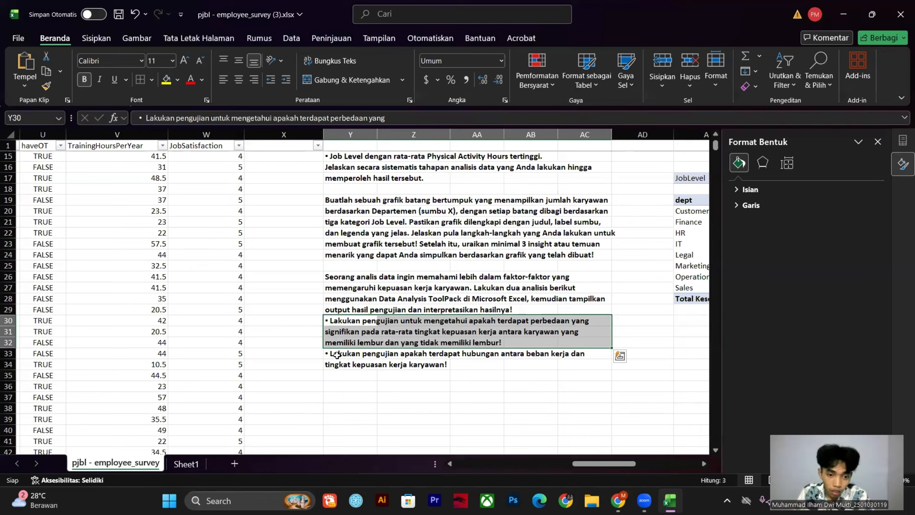
# - Examine the second test in Y33:Y34 on workload versus job satisfaction, along with the neighbouring survey columns
pyautogui.moveTo(336, 355); pyautogui.dragTo(569, 365)
pyautogui.moveTo(614, 463)
pyautogui.mouseDown()
pyautogui.moveTo(654, 462)
pyautogui.moveTo(596, 462)
pyautogui.mouseUp()
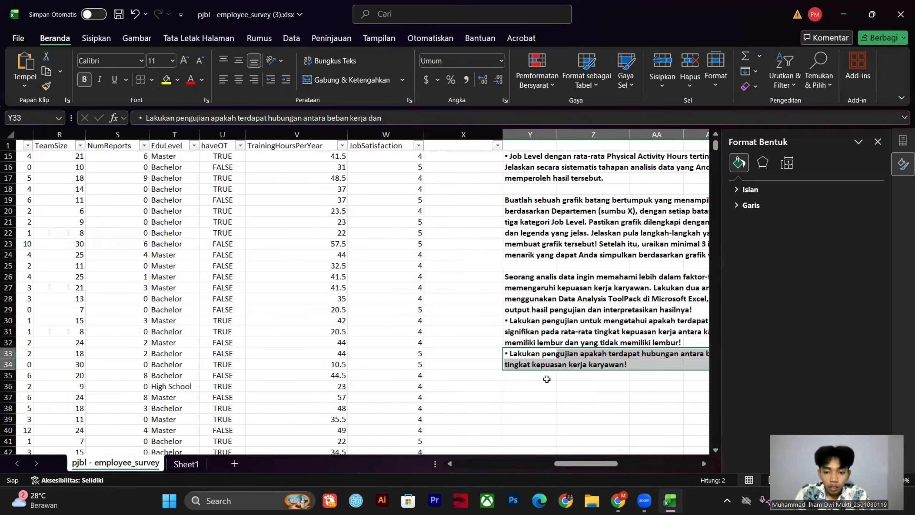
pyautogui.hscroll(3, 547, 379)
pyautogui.scroll(-2, 546, 379)
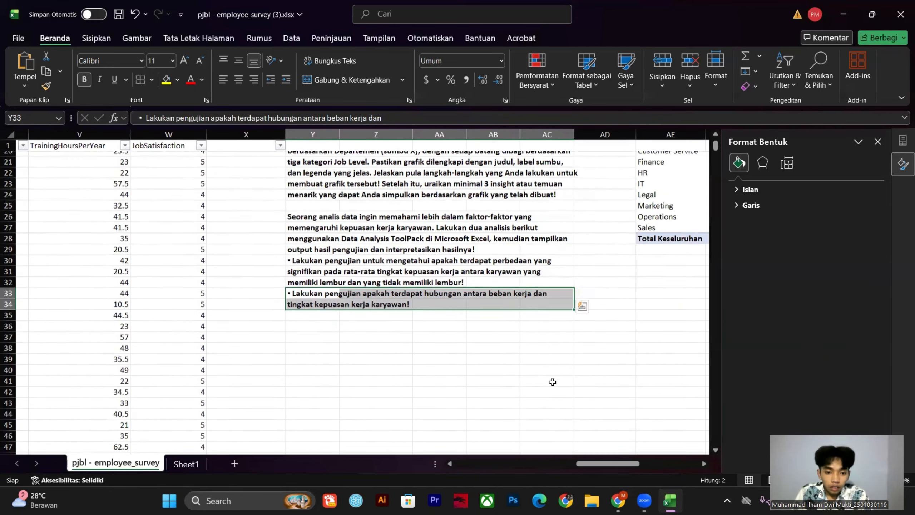
pyautogui.scroll(2, 553, 381)
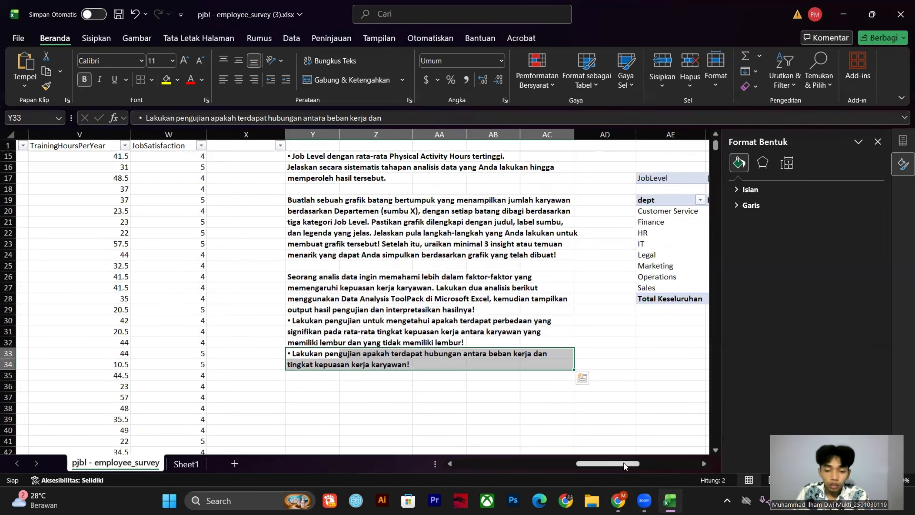
pyautogui.moveTo(617, 465); pyautogui.dragTo(603, 466)
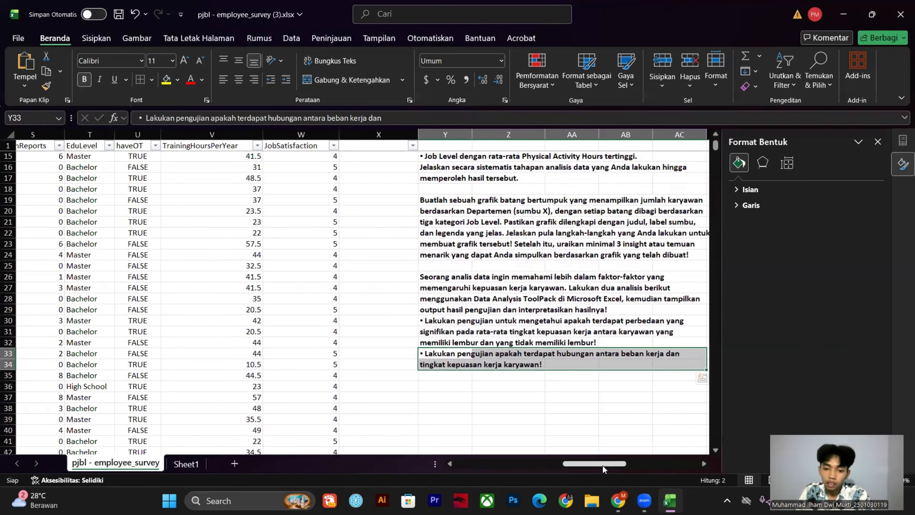
pyautogui.moveTo(431, 321); pyautogui.dragTo(491, 363)
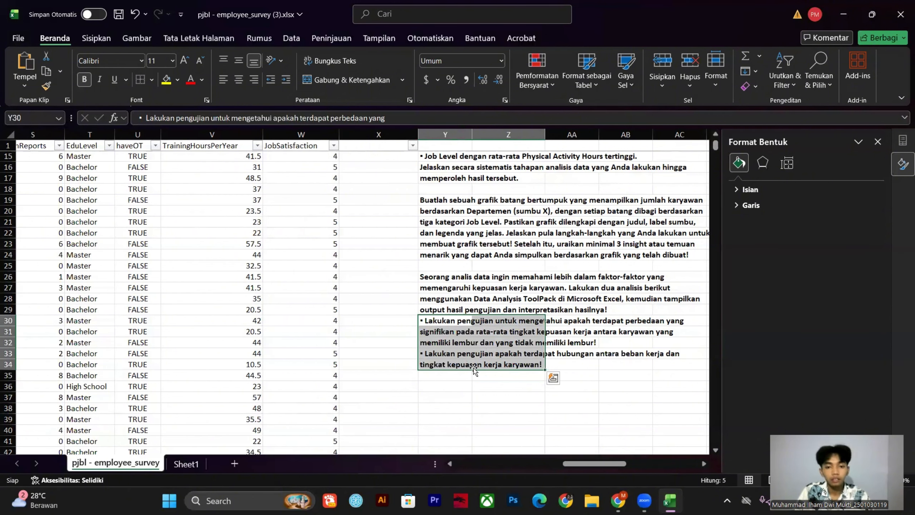
pyautogui.scroll(4, 474, 360)
pyautogui.scroll(-5, 535, 427)
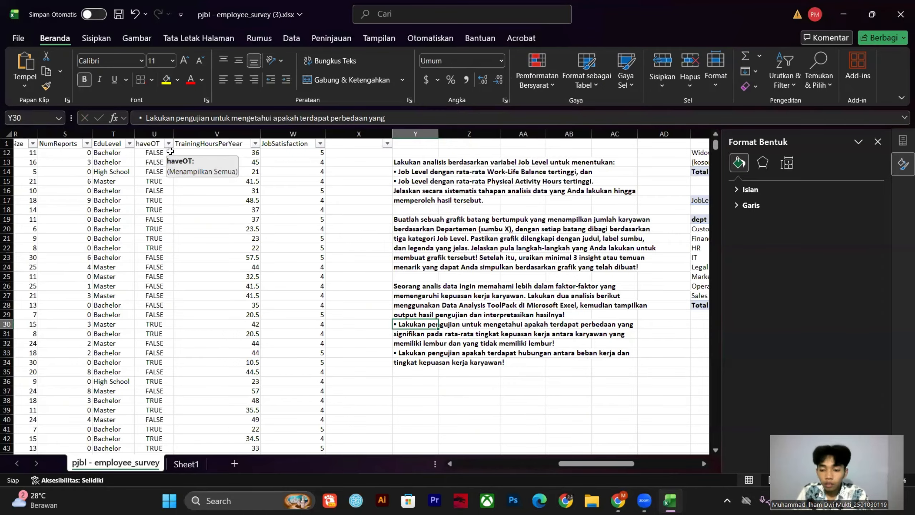
# - Filter the haveOT column to show only FALSE
pyautogui.click(159, 154)
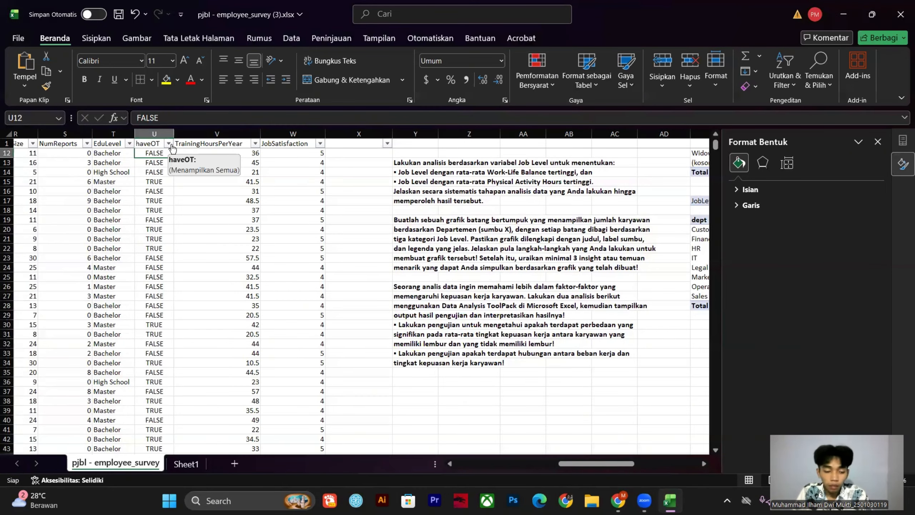
pyautogui.click(169, 144)
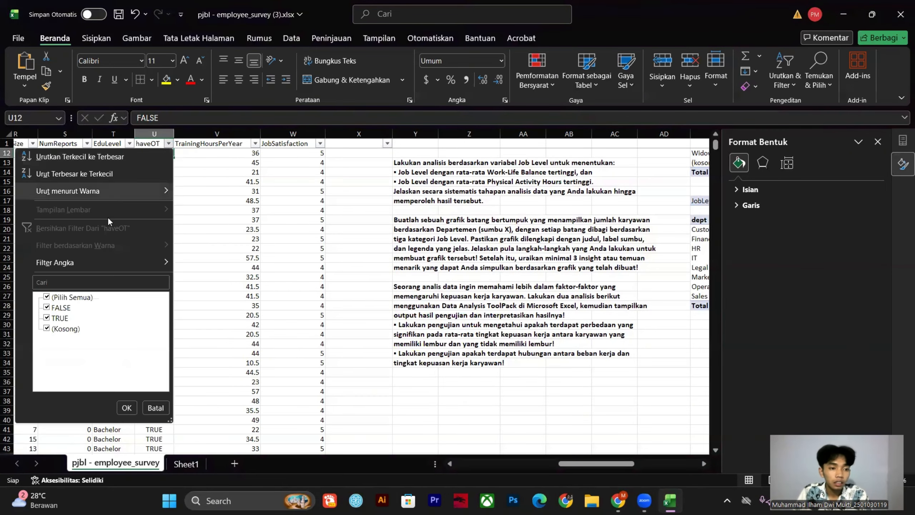
pyautogui.click(54, 297)
pyautogui.click(50, 308)
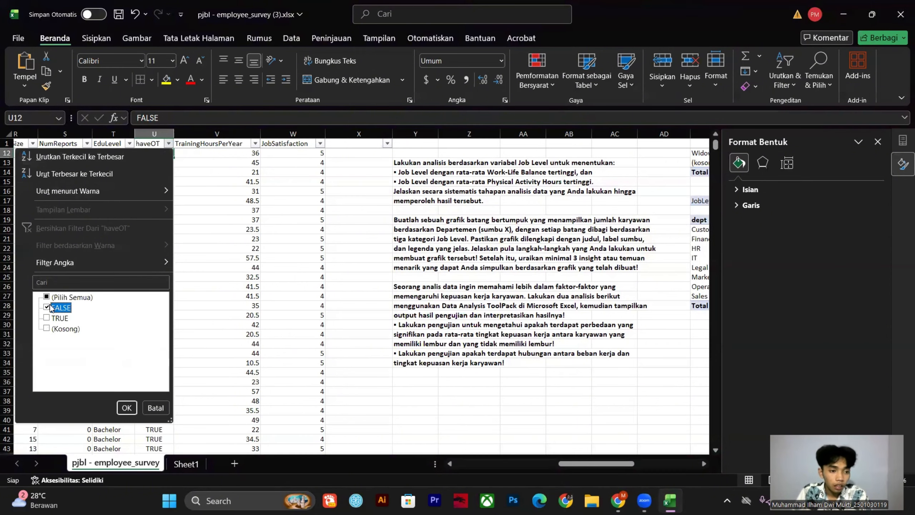
pyautogui.click(126, 408)
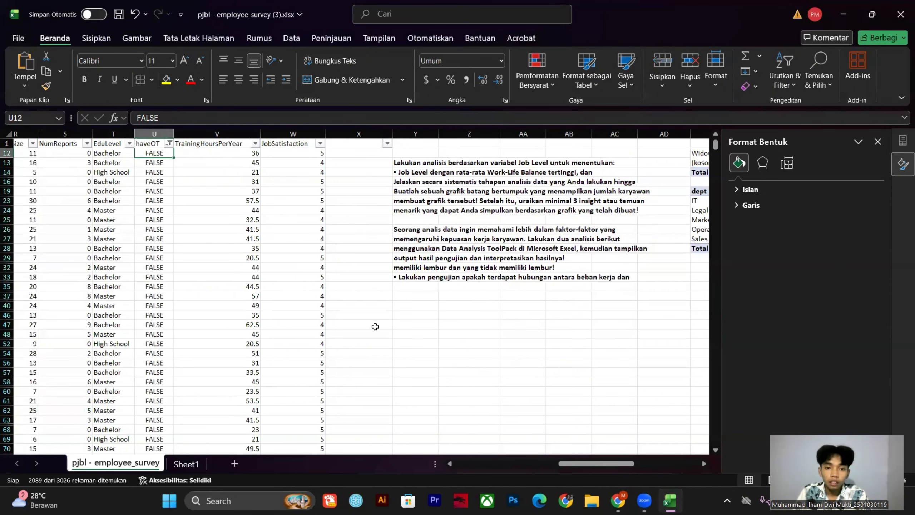
# - Copy the filtered JobSatisfaction column to Sheet1 starting at A1 and replace its header with FALSE
pyautogui.scroll(3, 653, 297)
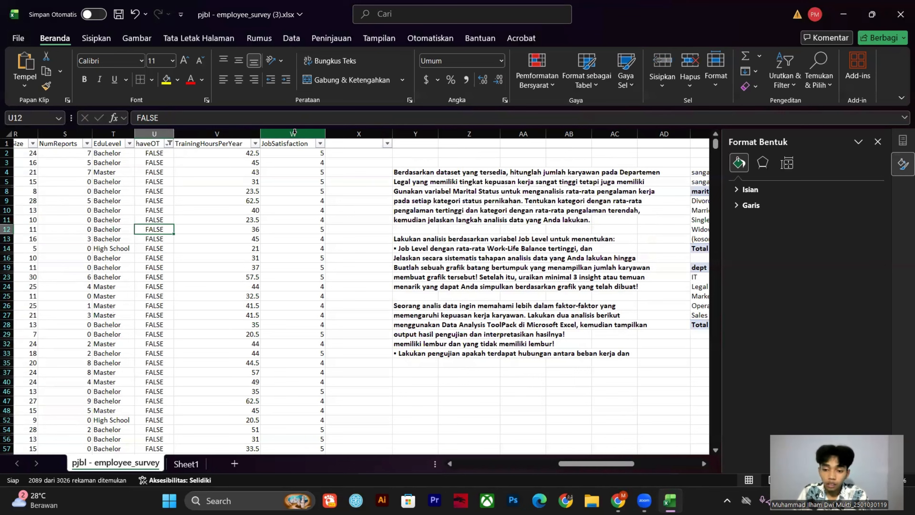
pyautogui.click(294, 133)
pyautogui.hotkey('ctrl', 'c')
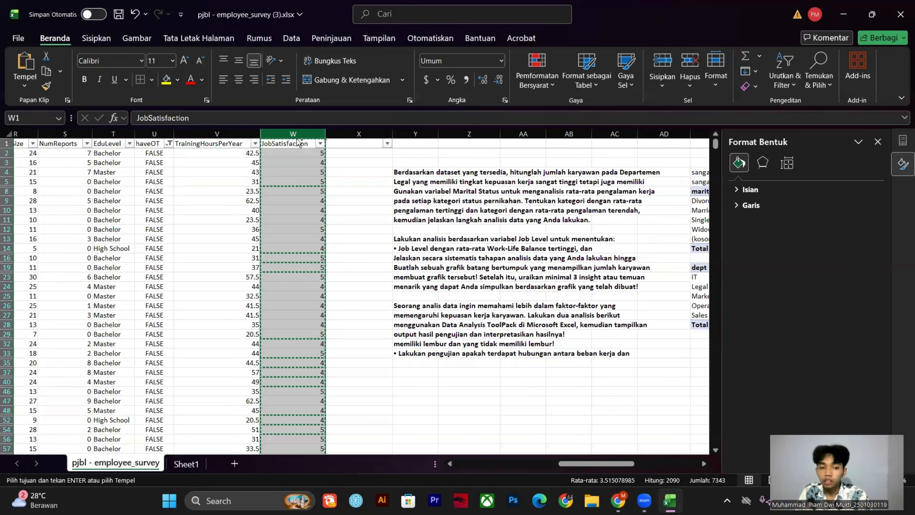
pyautogui.click(193, 464)
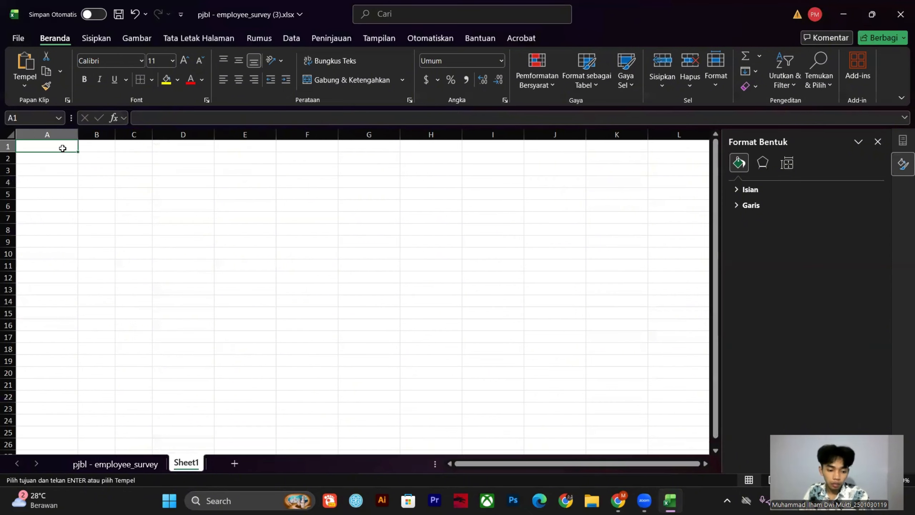
pyautogui.hotkey('ctrl', 'v')
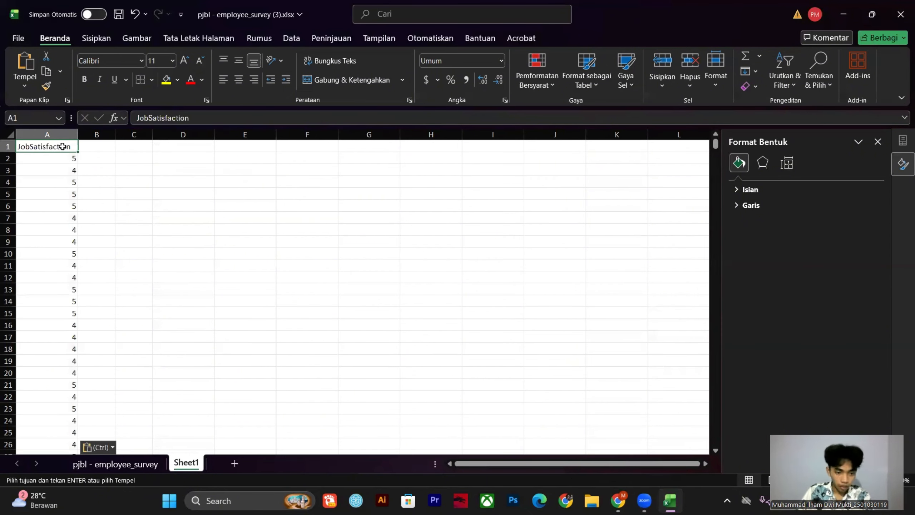
pyautogui.write('false')
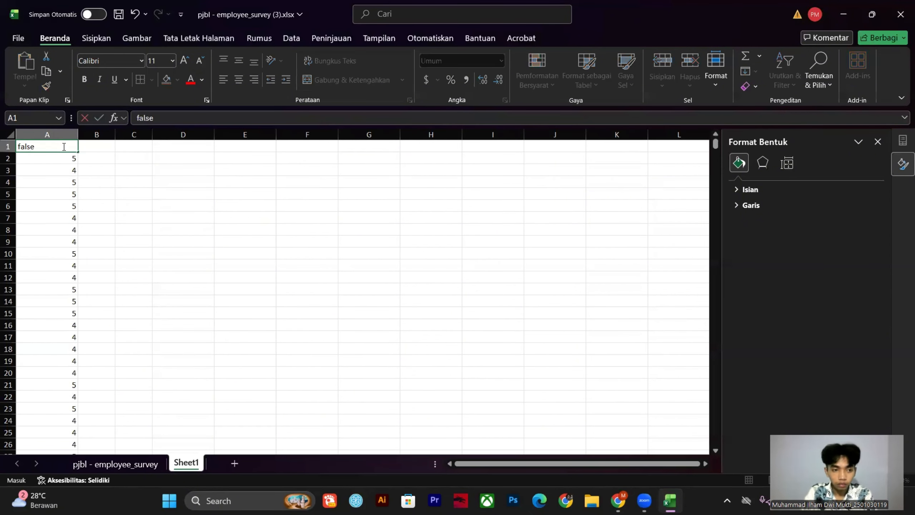
pyautogui.press('Return')
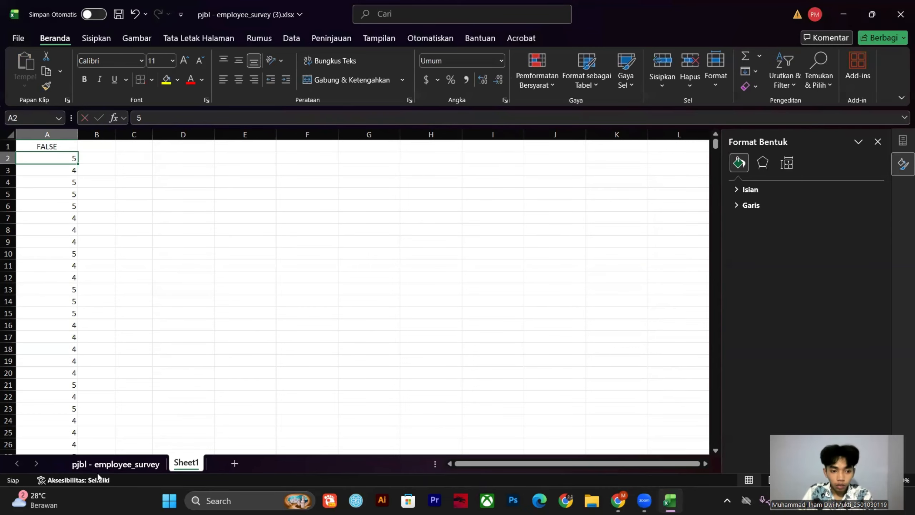
# - Change the haveOT filter on the pjbl - employee_survey sheet to show only TRUE
pyautogui.click(102, 464)
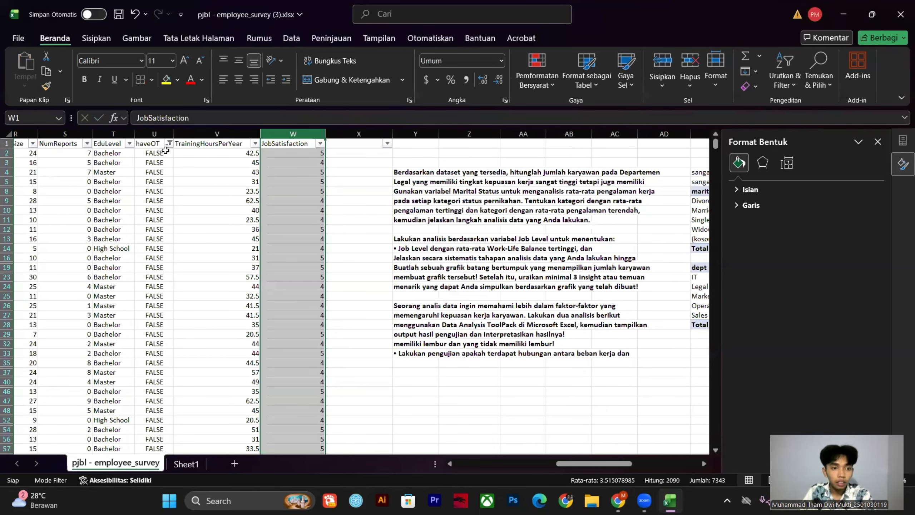
pyautogui.click(169, 143)
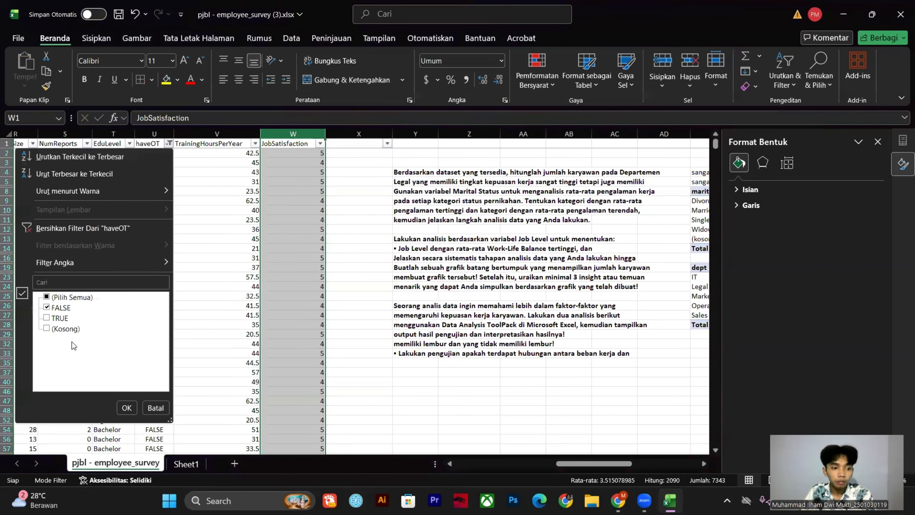
pyautogui.click(46, 317)
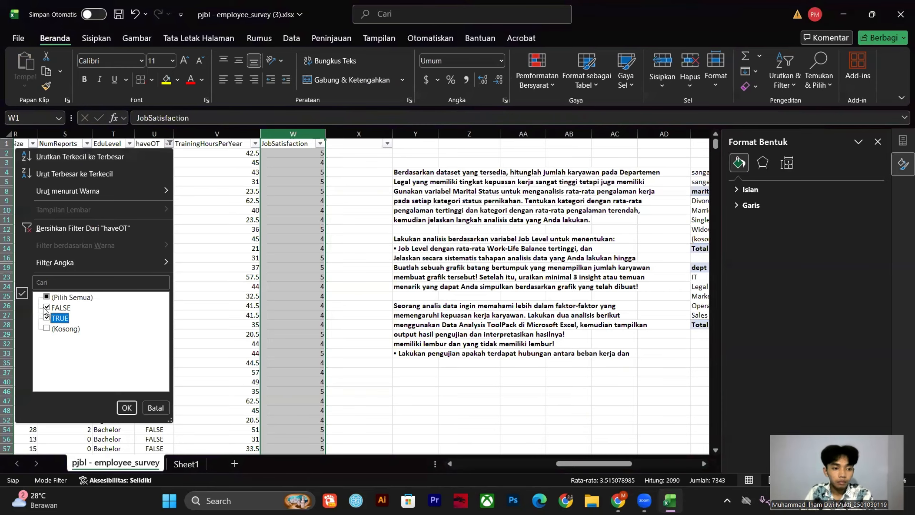
pyautogui.click(47, 308)
pyautogui.click(129, 409)
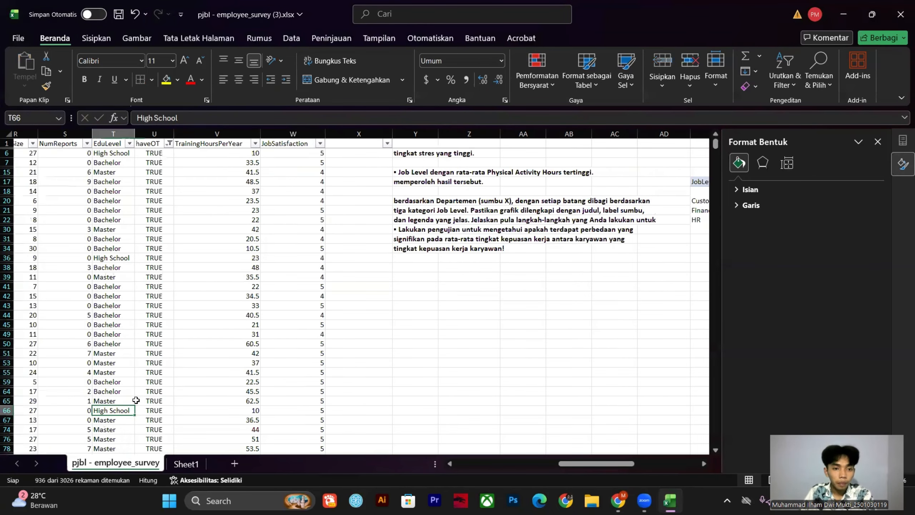
# - Copy the JobSatisfaction column of the overtime employees to Sheet1 starting at B1
pyautogui.click(316, 134)
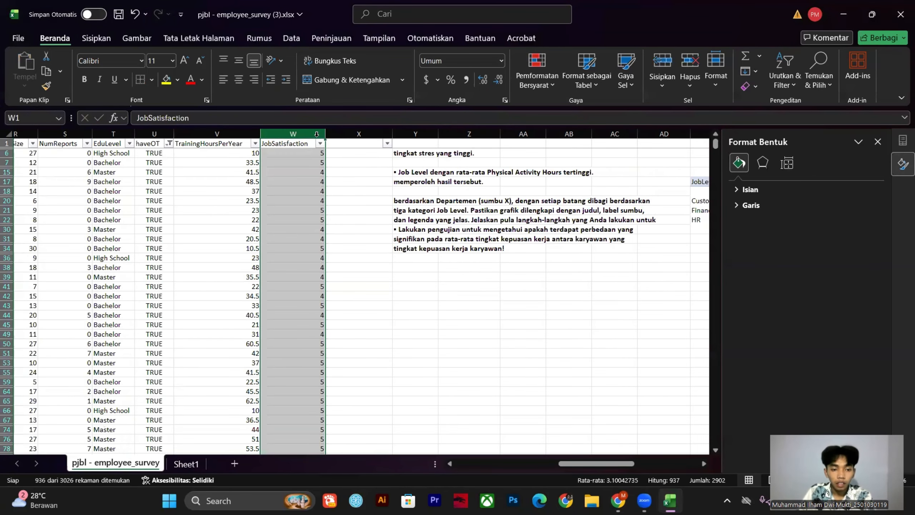
pyautogui.hotkey('ctrl', 'c')
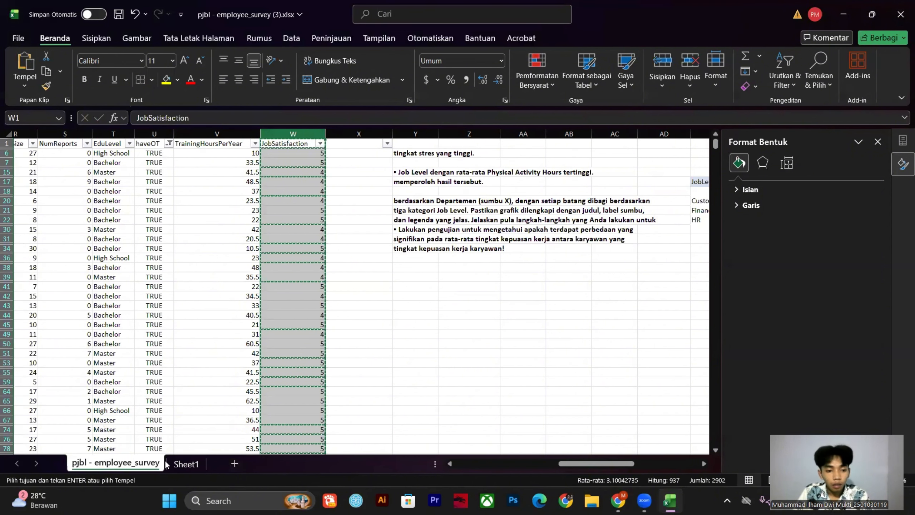
pyautogui.click(177, 464)
pyautogui.click(102, 146)
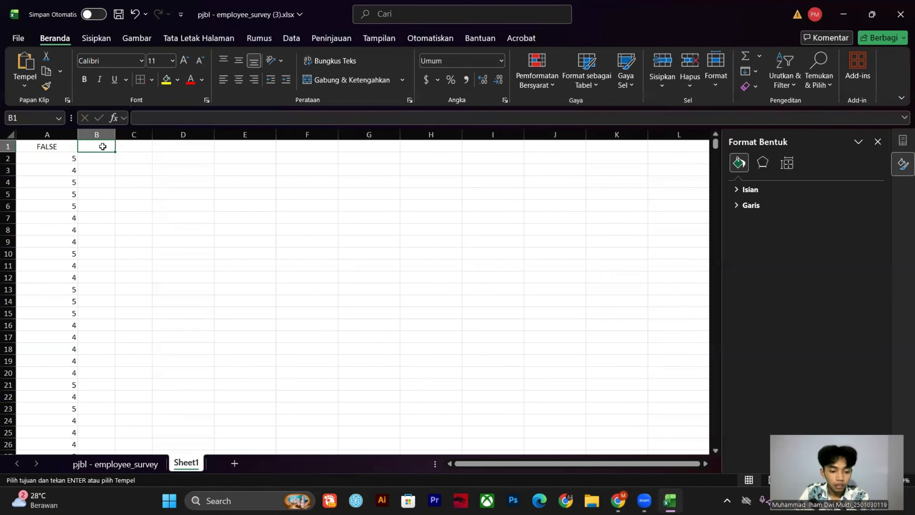
pyautogui.hotkey('ctrl', 'v')
# - Replace the header in B1 of Sheet1 with TRUE
pyautogui.doubleClick(103, 146)
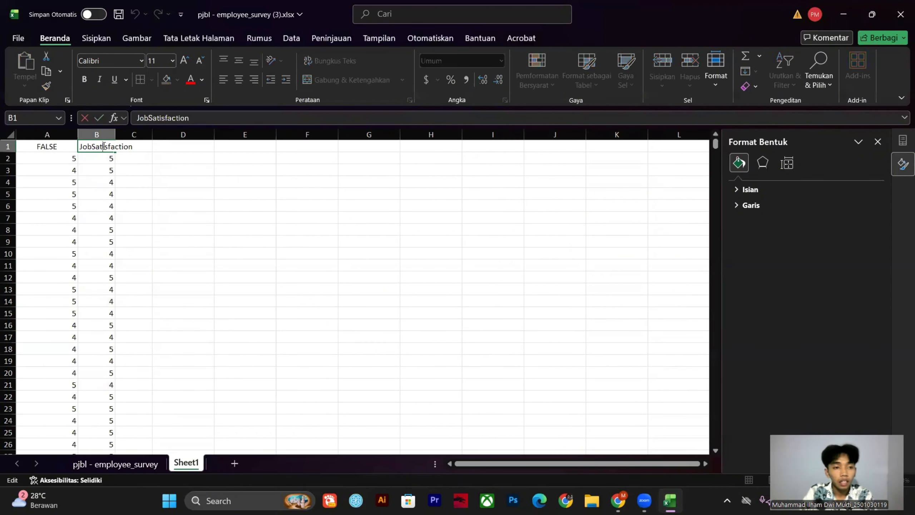
pyautogui.doubleClick(195, 118)
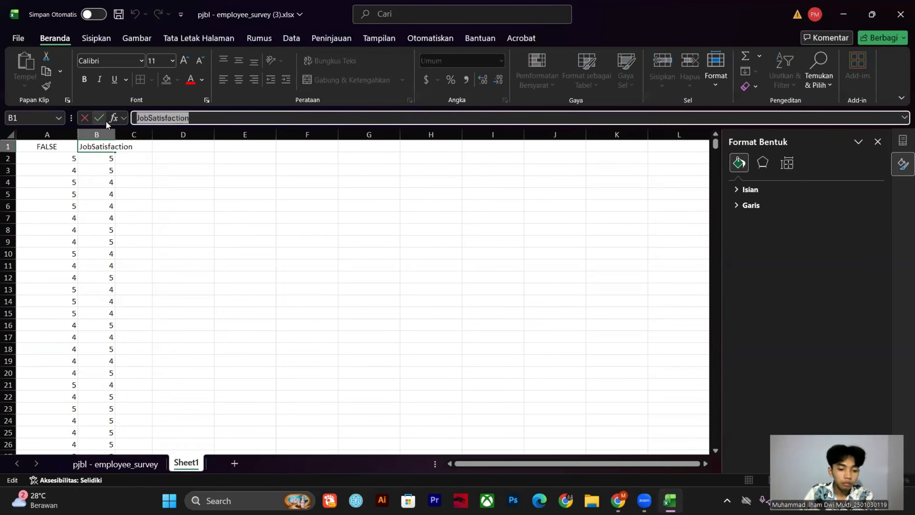
pyautogui.write('true')
pyautogui.press('Return')
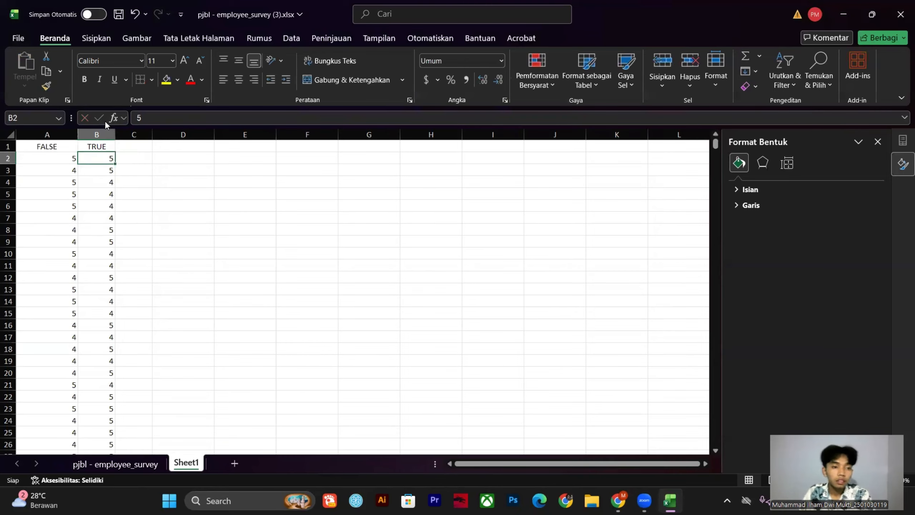
pyautogui.click(57, 147)
pyautogui.click(140, 158)
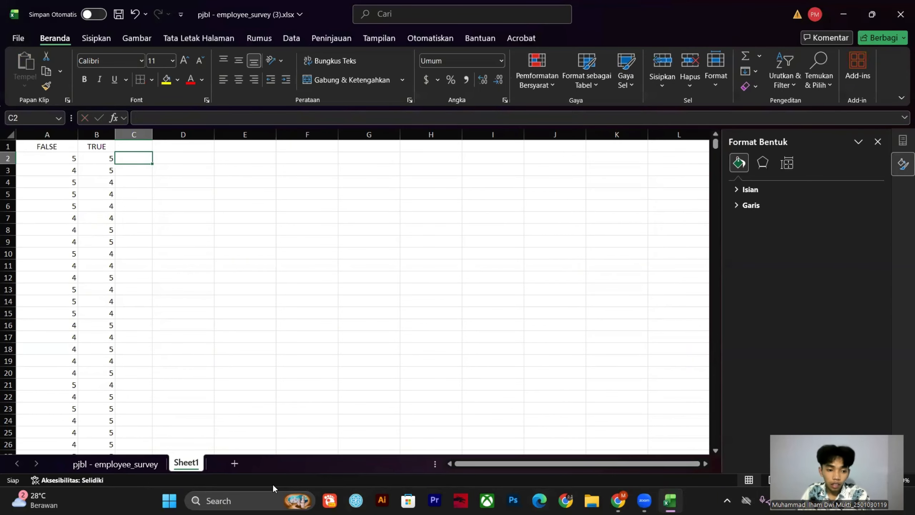
# - Include FALSE alongside TRUE in the haveOT filter on the pjbl - employee_survey sheet
pyautogui.click(115, 464)
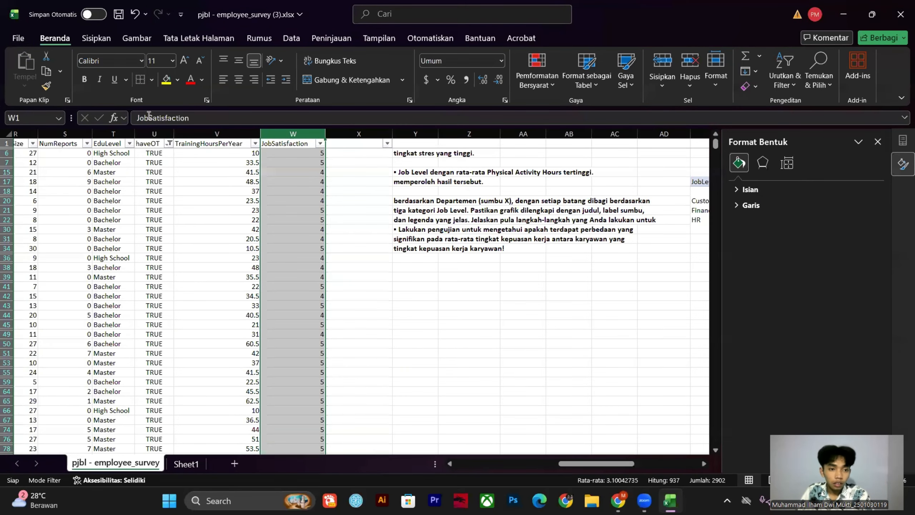
pyautogui.click(168, 143)
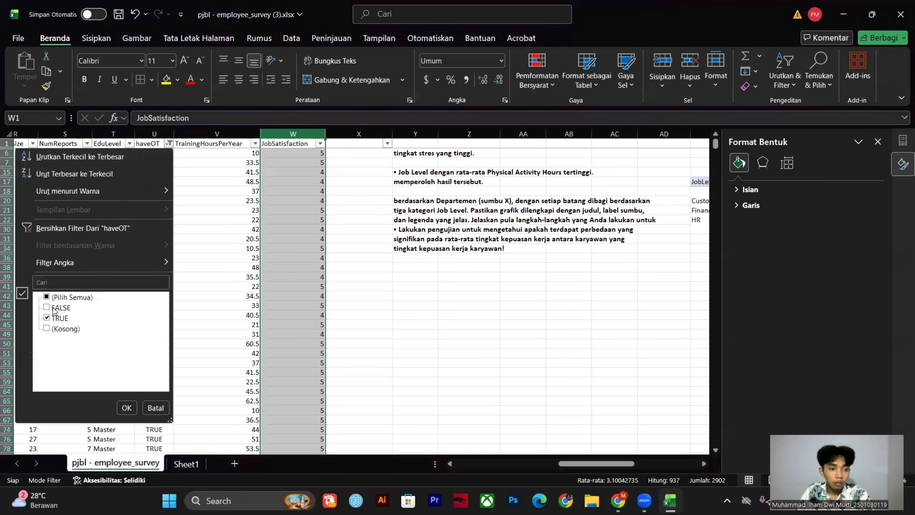
pyautogui.click(47, 307)
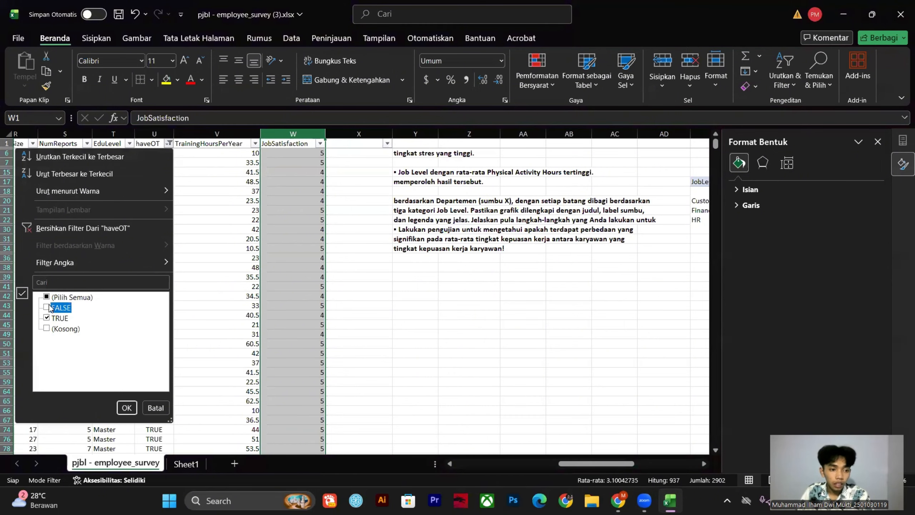
pyautogui.click(127, 407)
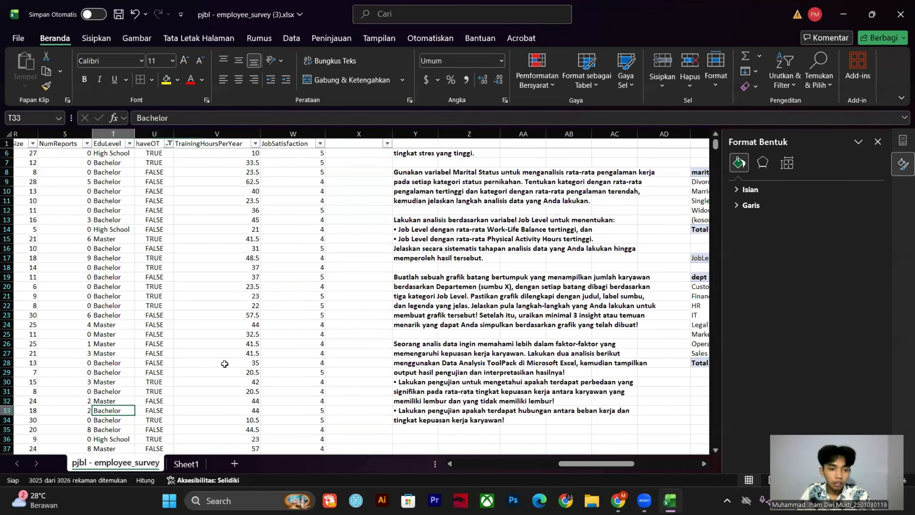
# - On Sheet1, set up a t-Test: Two-Sample Assuming Unequal Variances with column A as Variable 1 and column B as Variable 2
pyautogui.click(195, 466)
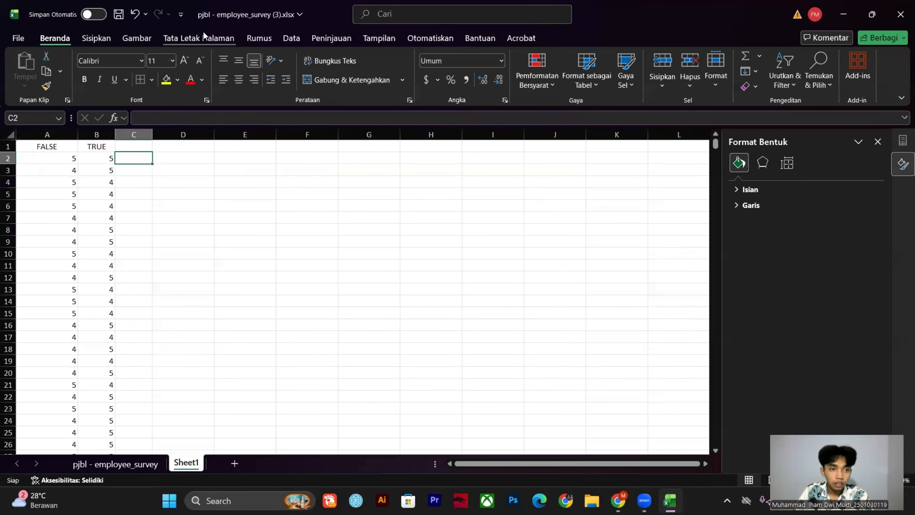
pyautogui.click(290, 38)
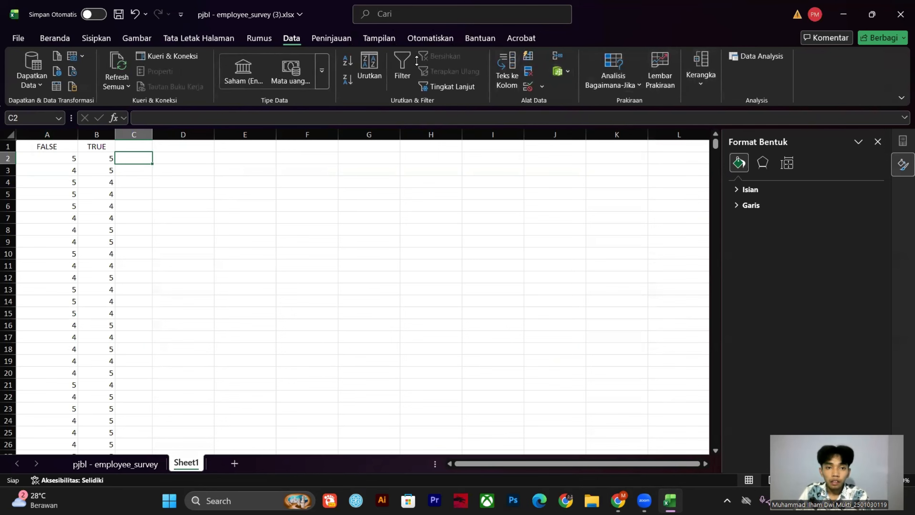
pyautogui.click(769, 54)
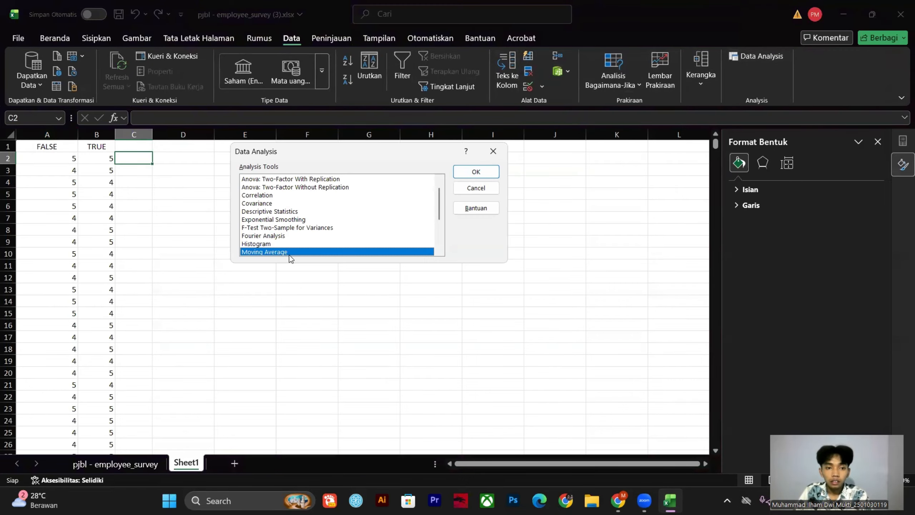
pyautogui.scroll(-3, 286, 227)
pyautogui.click(285, 244)
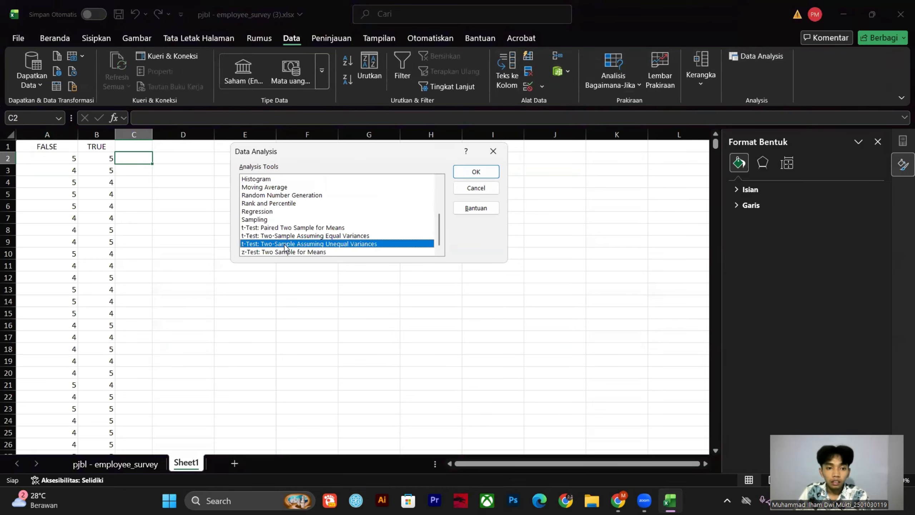
pyautogui.doubleClick(286, 245)
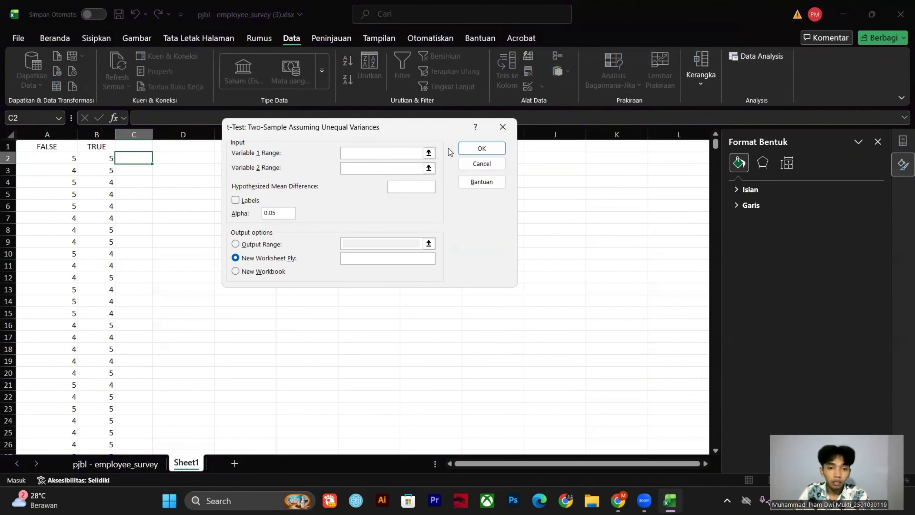
pyautogui.click(428, 153)
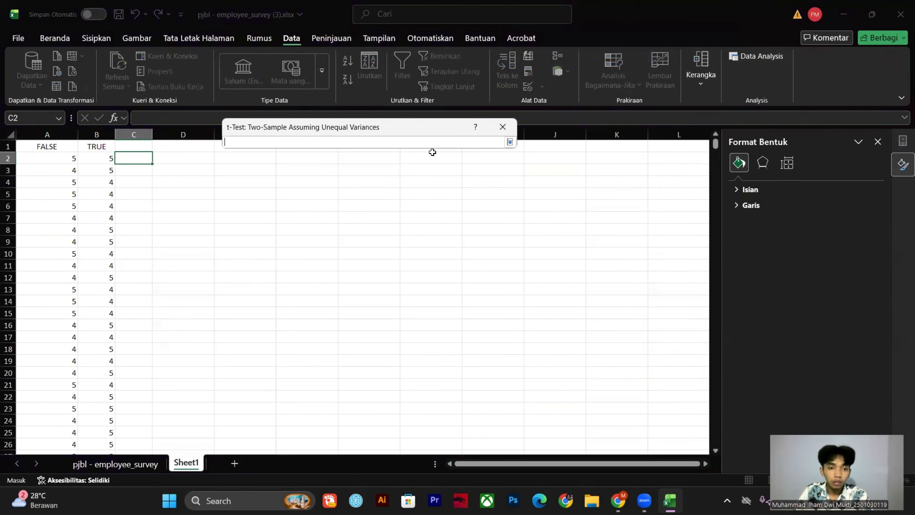
pyautogui.click(46, 134)
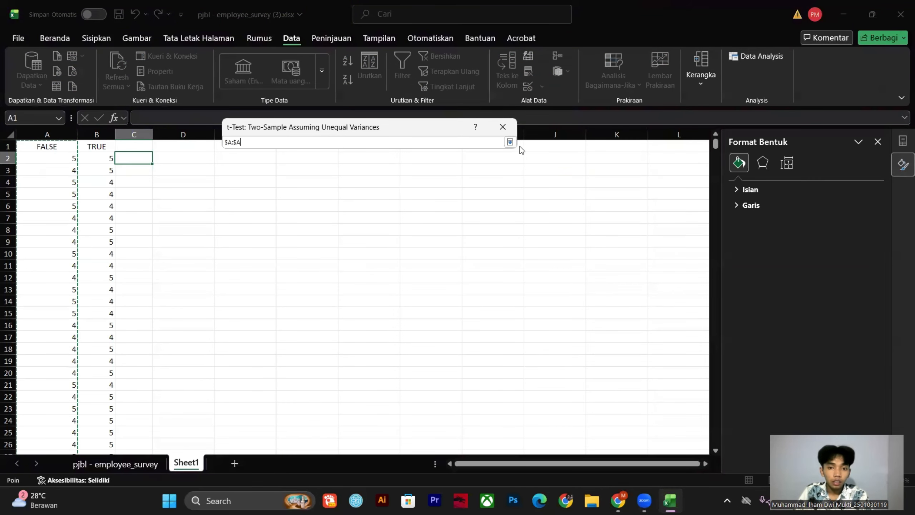
pyautogui.click(510, 142)
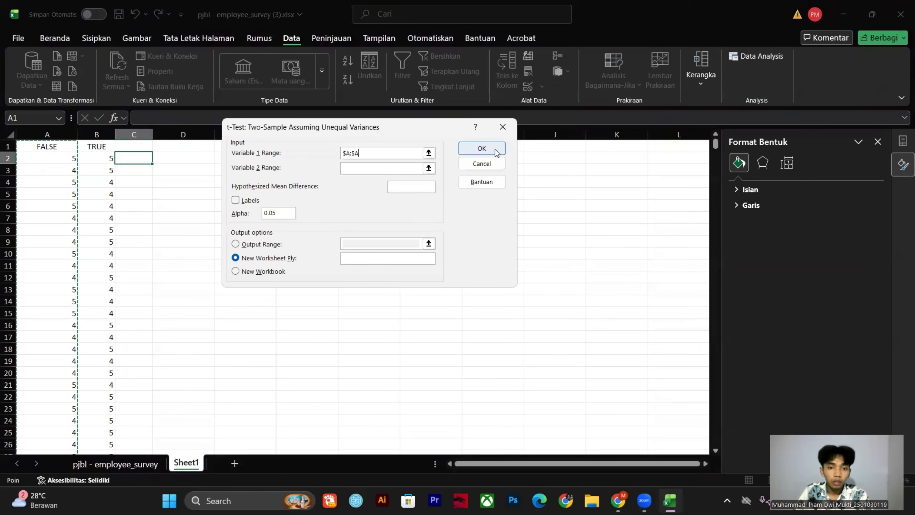
pyautogui.click(425, 164)
pyautogui.click(97, 134)
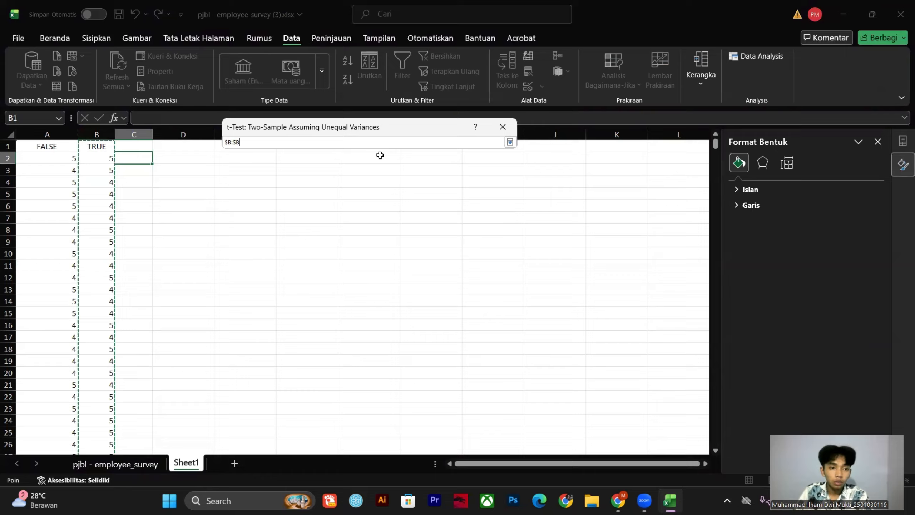
pyautogui.click(510, 142)
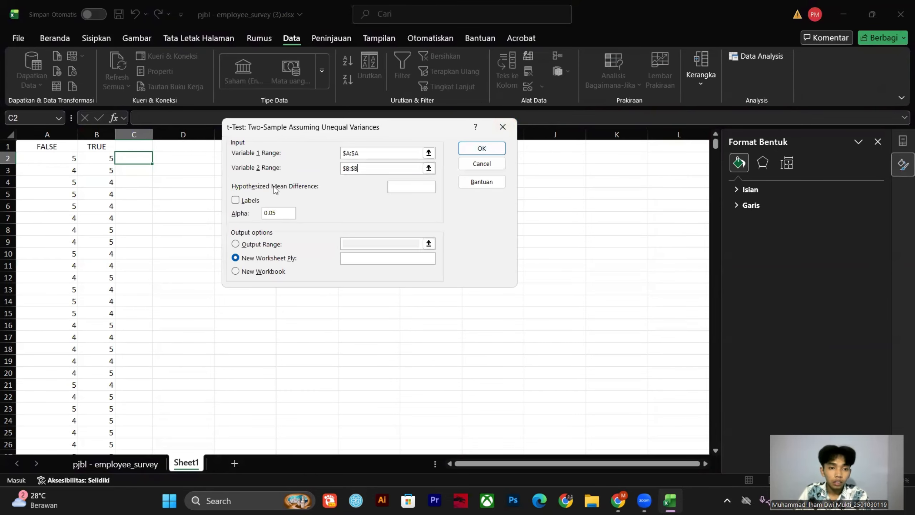
# - Treat the first row as labels, set the t-test's output range to D2, and run the test
pyautogui.click(236, 200)
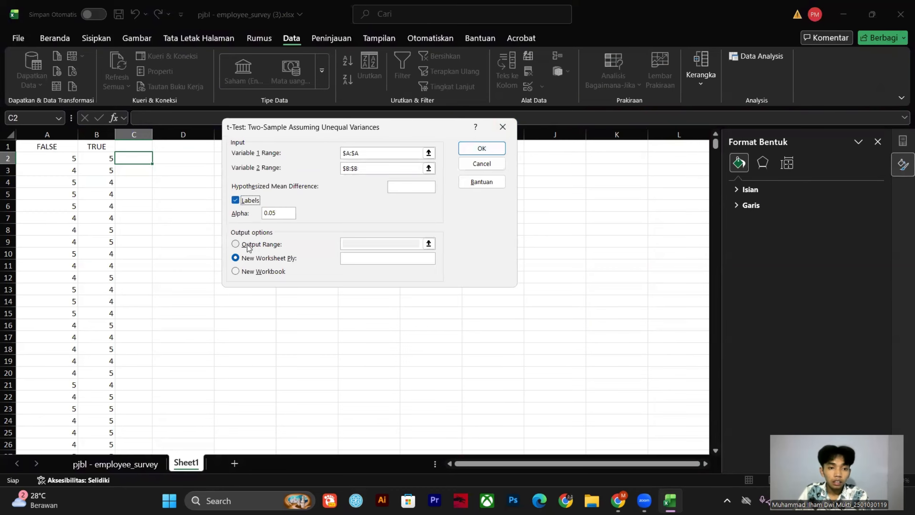
pyautogui.click(235, 244)
pyautogui.click(424, 241)
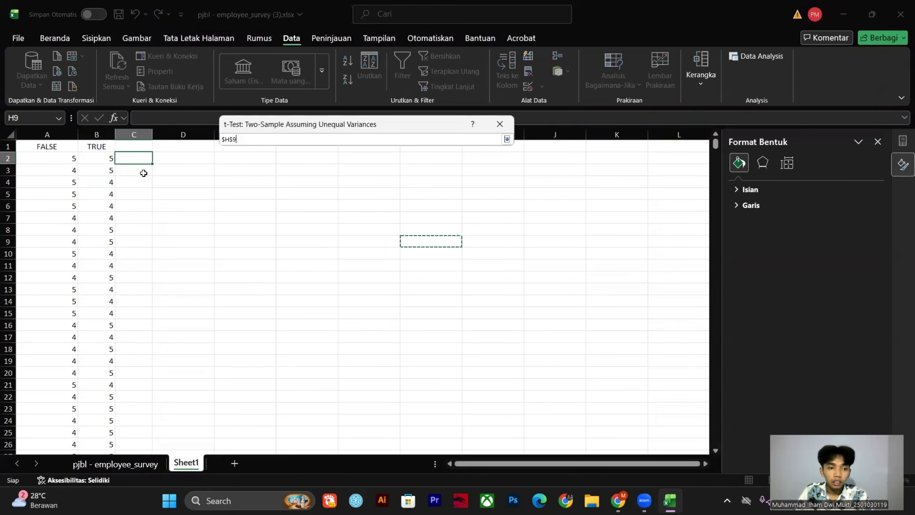
pyautogui.click(180, 159)
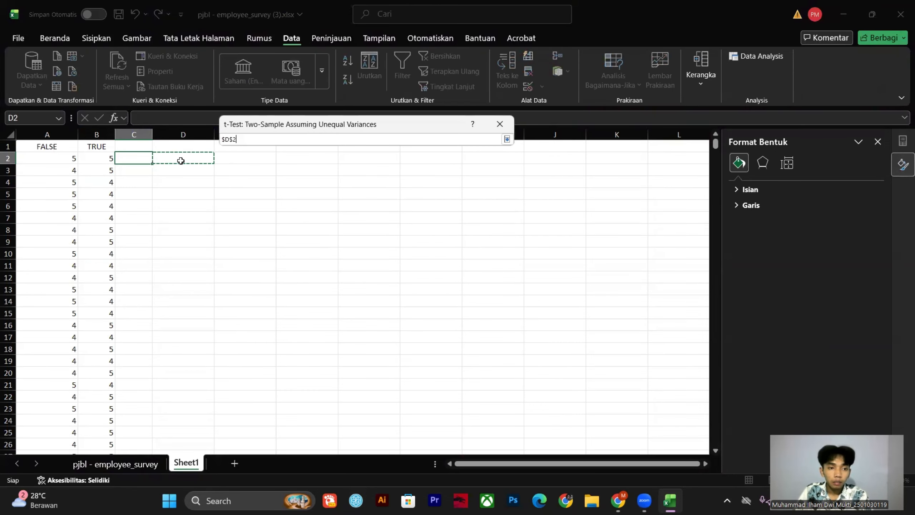
pyautogui.click(506, 139)
pyautogui.click(486, 145)
pyautogui.click(489, 145)
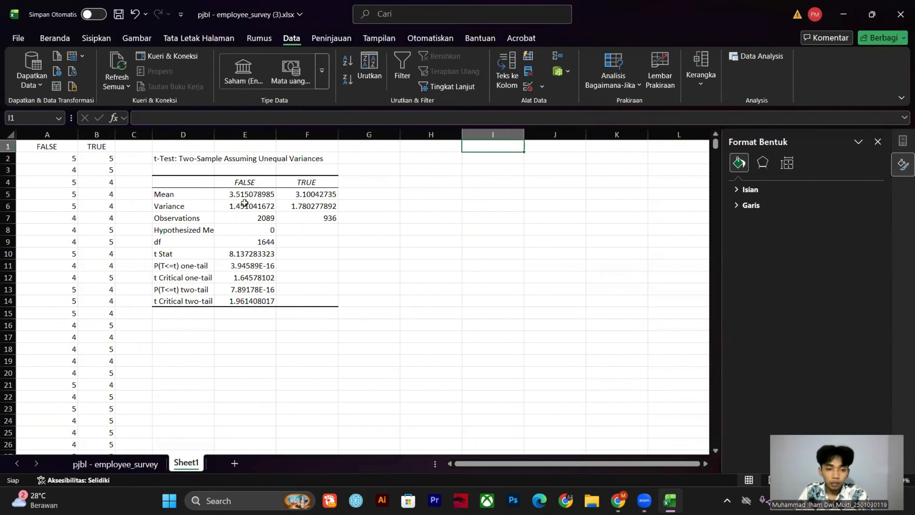
# - Show the Mean and Variance values in E5:F6 of the t-test table with three decimal places
pyautogui.moveTo(251, 195); pyautogui.dragTo(300, 203)
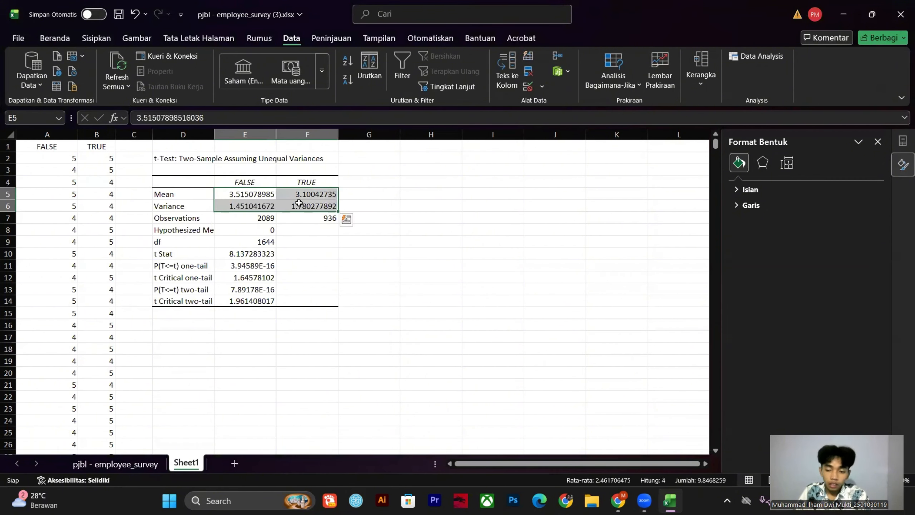
pyautogui.click(55, 38)
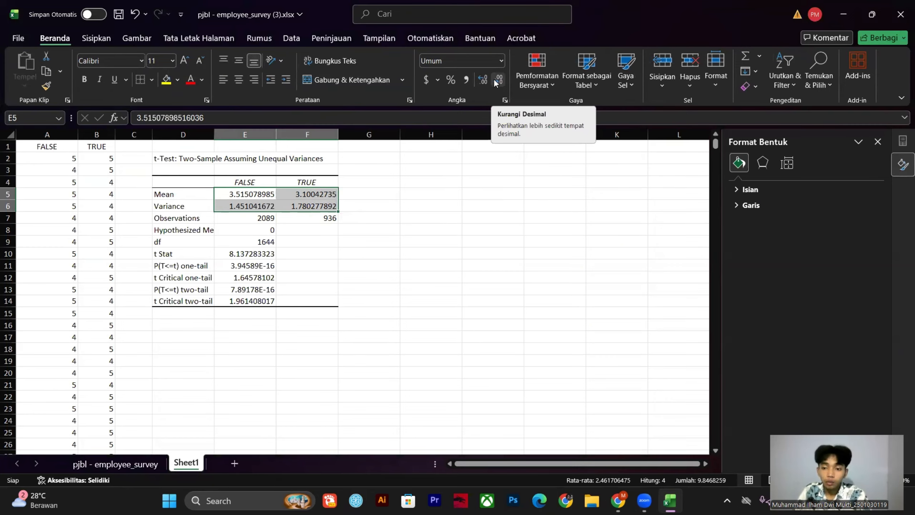
pyautogui.click(493, 81)
pyautogui.click(493, 82)
pyautogui.click(493, 81)
pyautogui.click(492, 82)
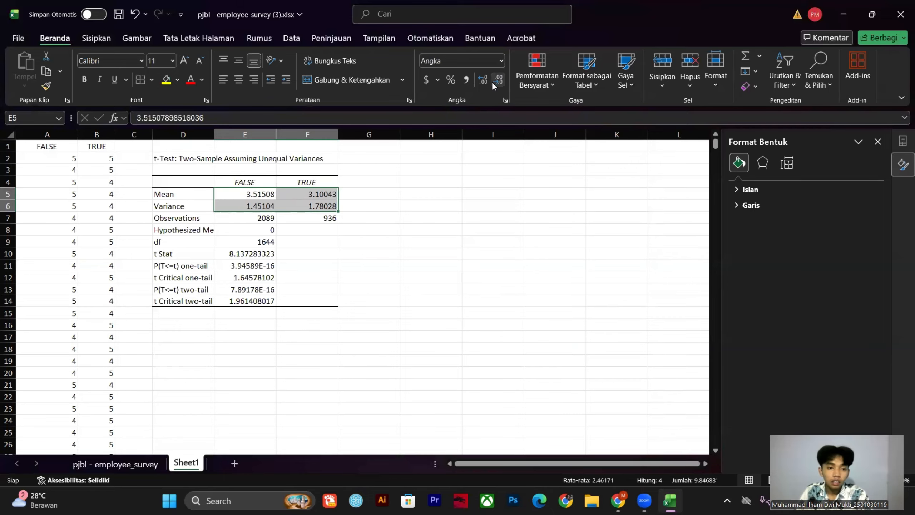
pyautogui.click(496, 82)
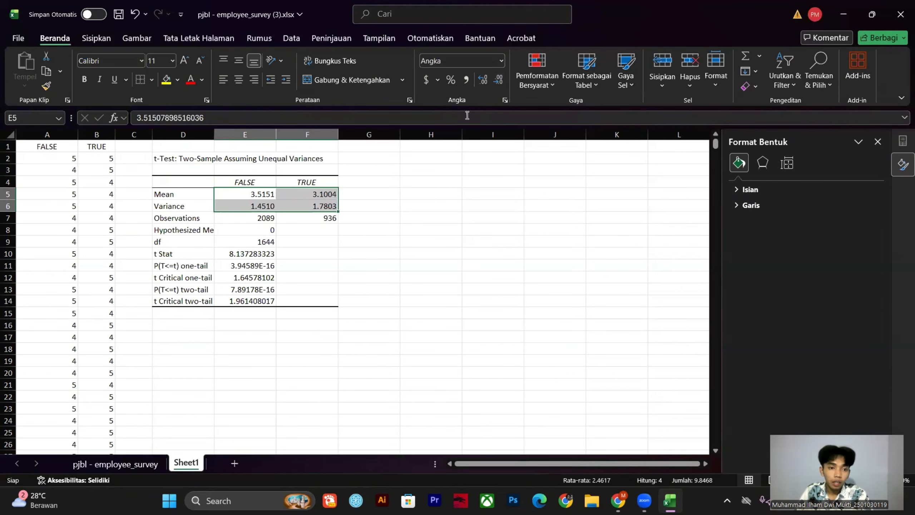
pyautogui.click(496, 81)
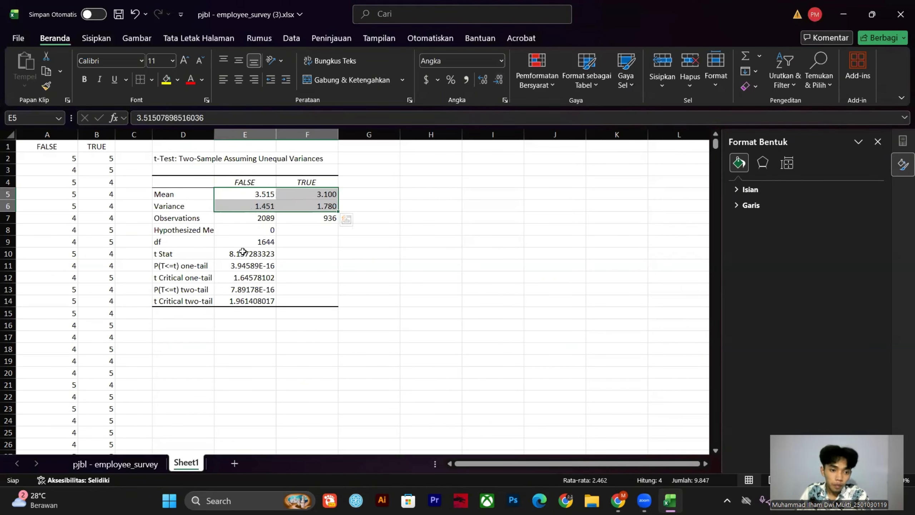
# - Reduce the t Stat, P-value and t Critical results in E10:E14 to three decimal places
pyautogui.moveTo(242, 253); pyautogui.dragTo(258, 295)
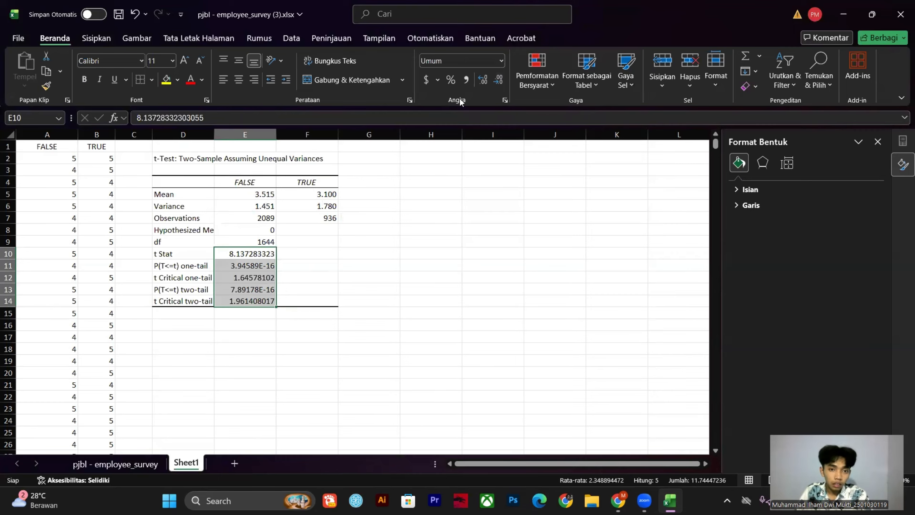
pyautogui.click(500, 81)
pyautogui.click(500, 81)
pyautogui.click(500, 81)
pyautogui.click(500, 81)
pyautogui.click(500, 82)
pyautogui.click(500, 82)
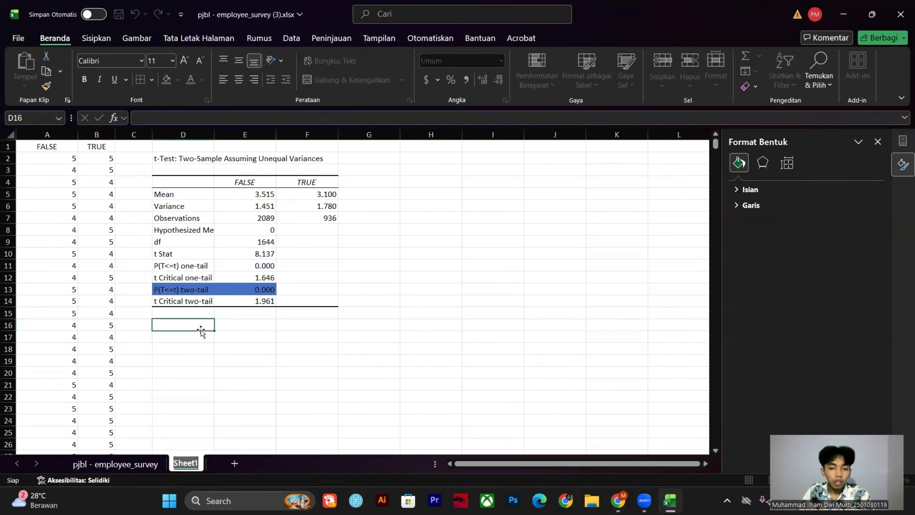
# - Enter the conclusion "Ada Perbedaan signifikan" in D16 below the t-test table
pyautogui.click(312, 293)
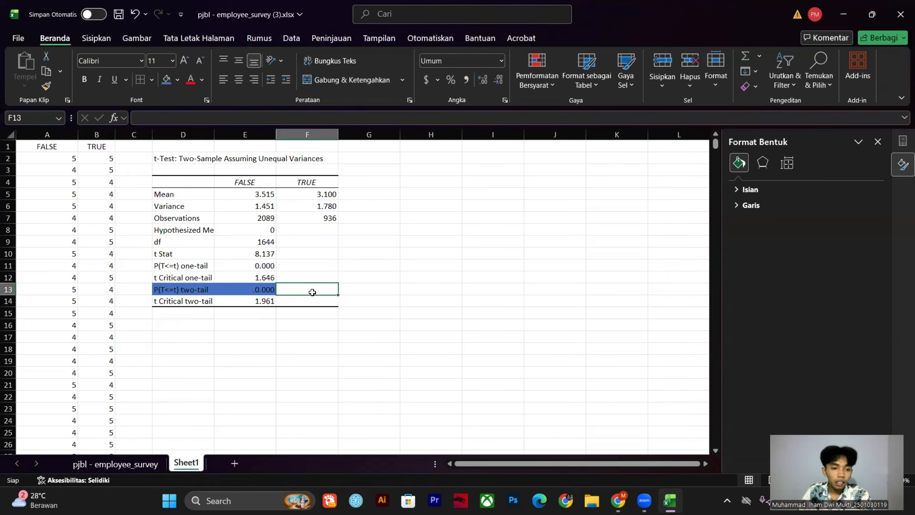
pyautogui.click(193, 328)
pyautogui.doubleClick(193, 327)
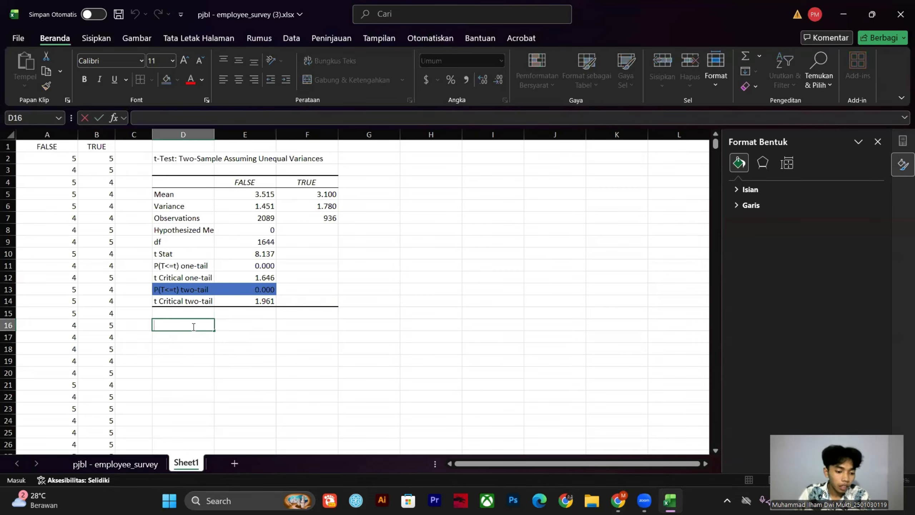
pyautogui.write('Ada')
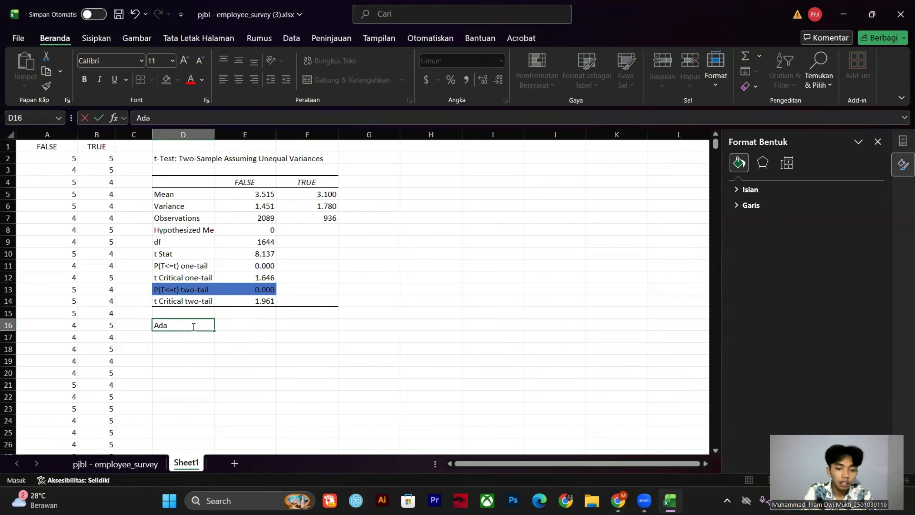
pyautogui.write(' Per')
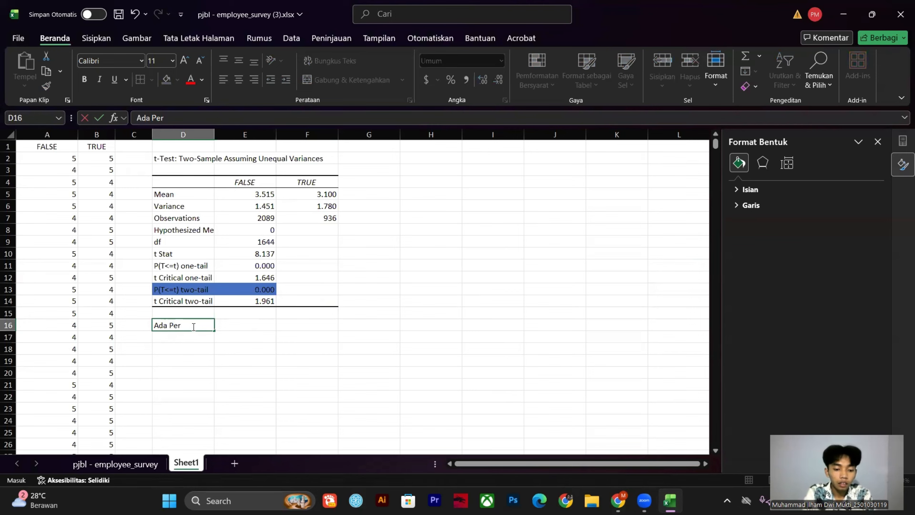
pyautogui.write('bedaan')
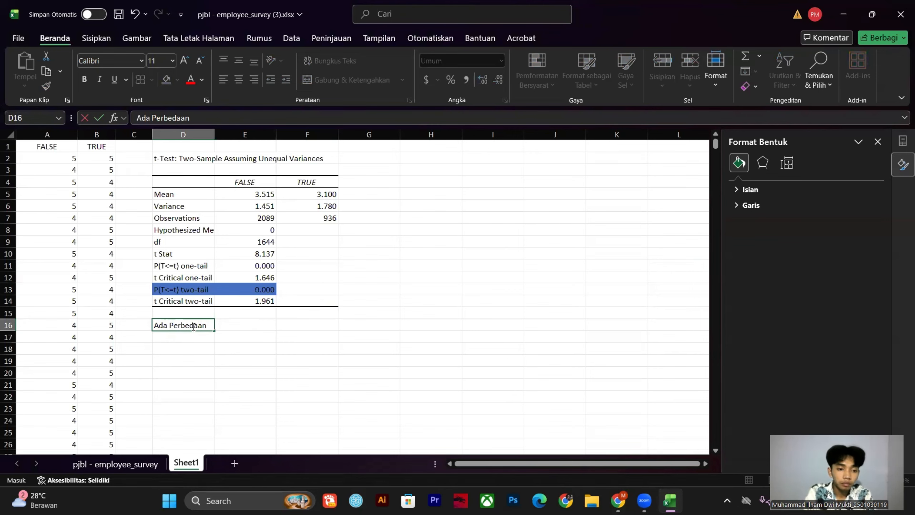
pyautogui.write(' signifi')
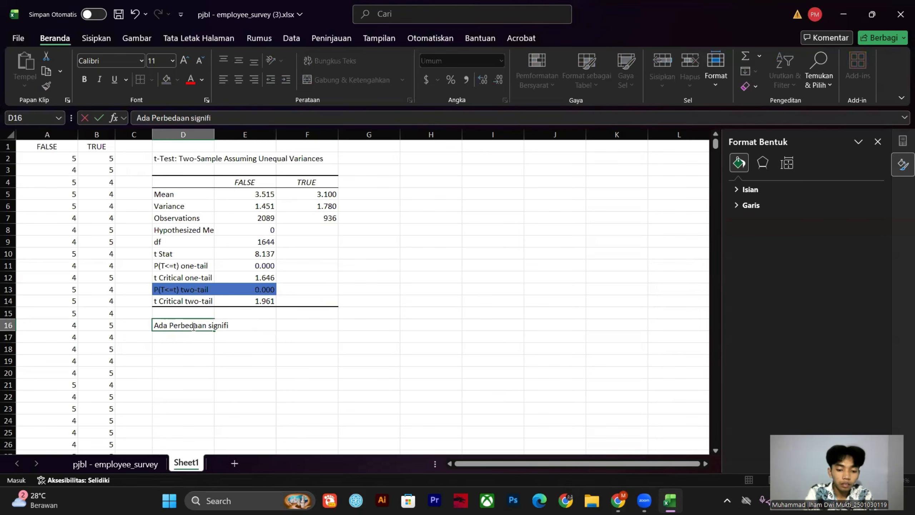
pyautogui.write('kan')
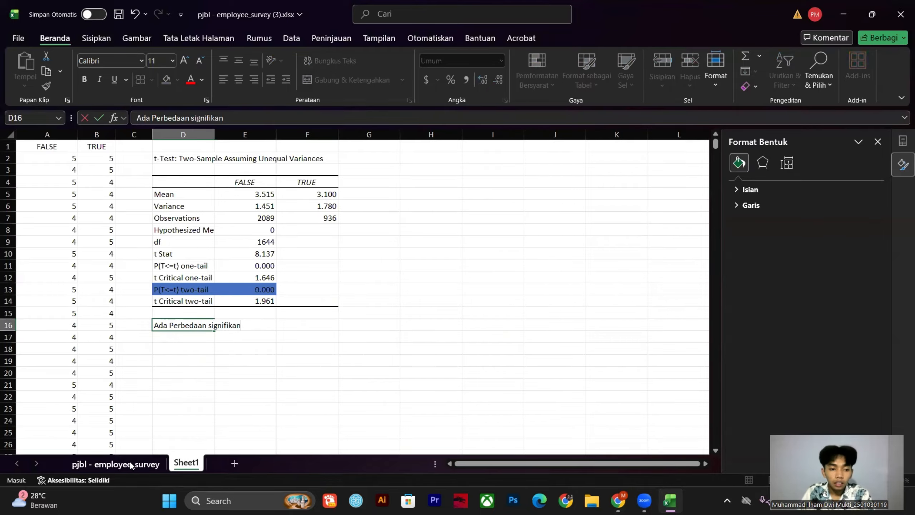
# - Review the question on the pjbl - employee_survey sheet about testing the relationship between workload and job satisfaction
pyautogui.click(116, 463)
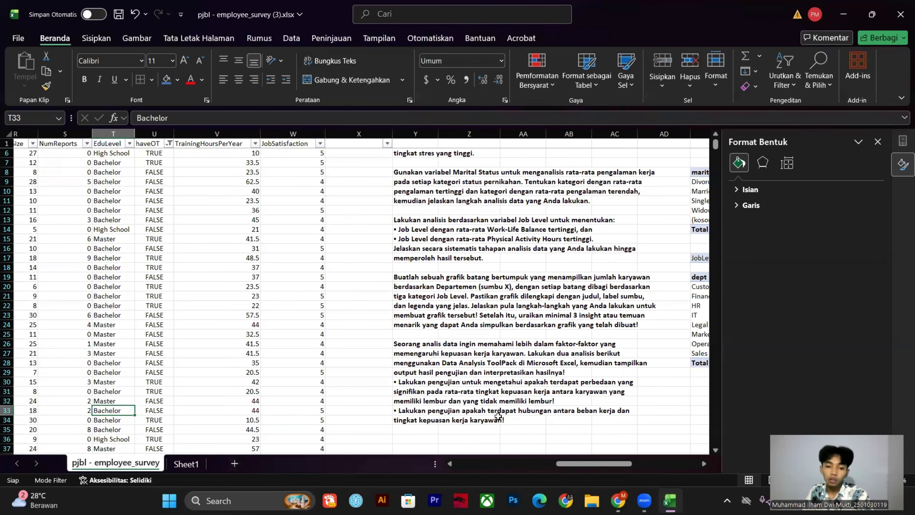
pyautogui.doubleClick(404, 406)
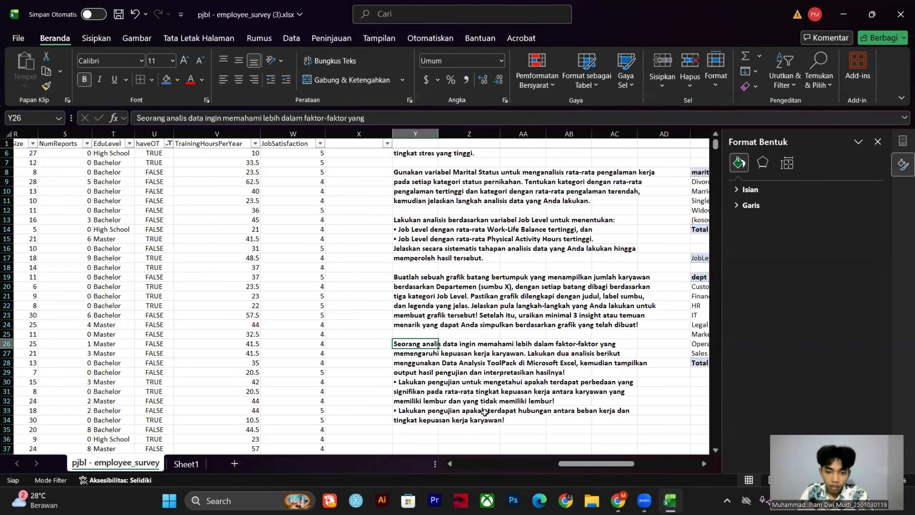
pyautogui.click(520, 419)
pyautogui.moveTo(413, 414); pyautogui.dragTo(573, 411)
pyautogui.scroll(1, 439, 385)
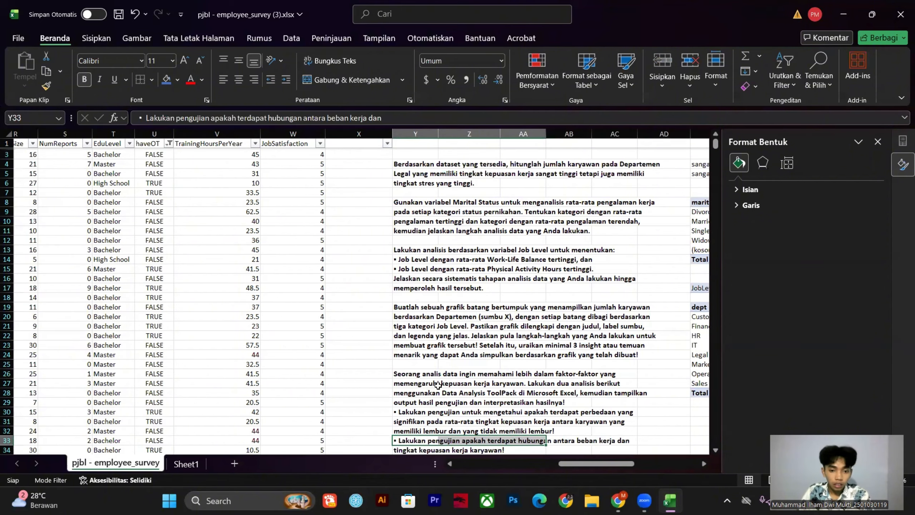
# - Switch to Chrome and check the JobSatisfaction and Workload rating scales in the Data Explanation file, returning to the Excel workbook
pyautogui.scroll(-1, 439, 385)
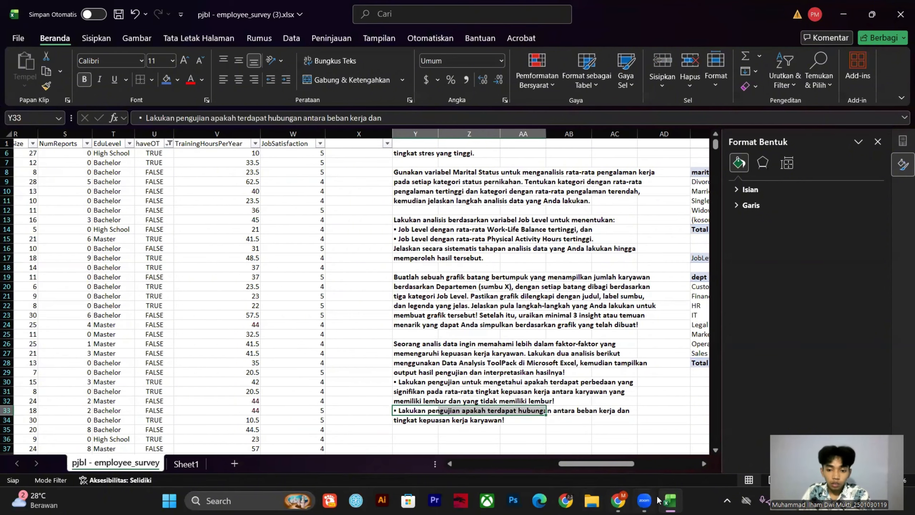
pyautogui.click(619, 500)
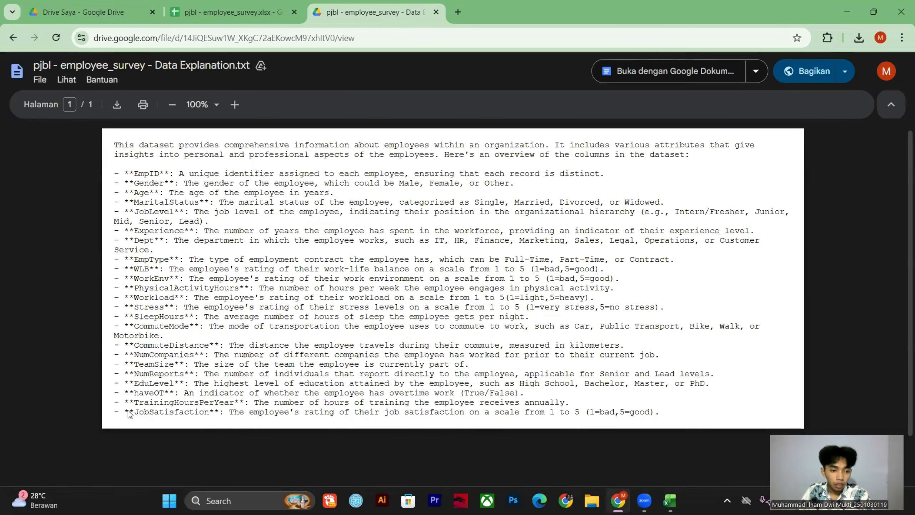
pyautogui.moveTo(128, 411); pyautogui.dragTo(640, 421)
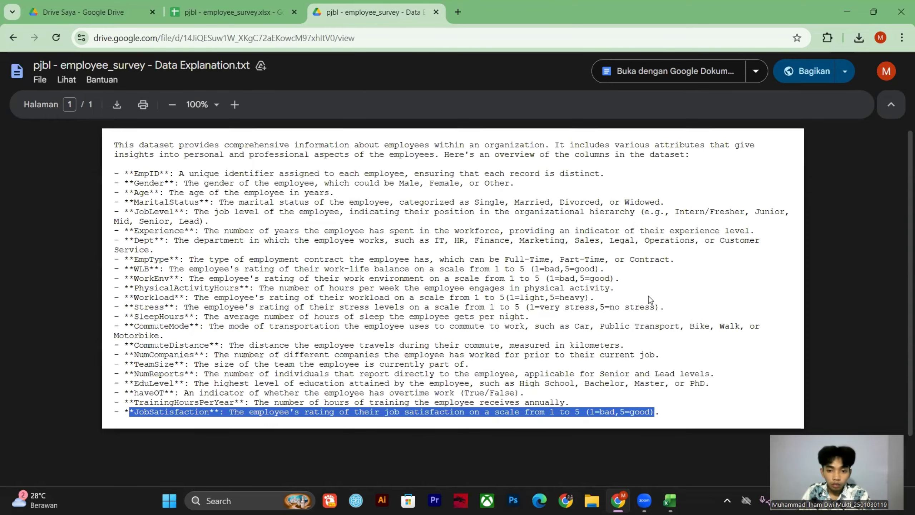
pyautogui.moveTo(596, 298); pyautogui.dragTo(134, 298)
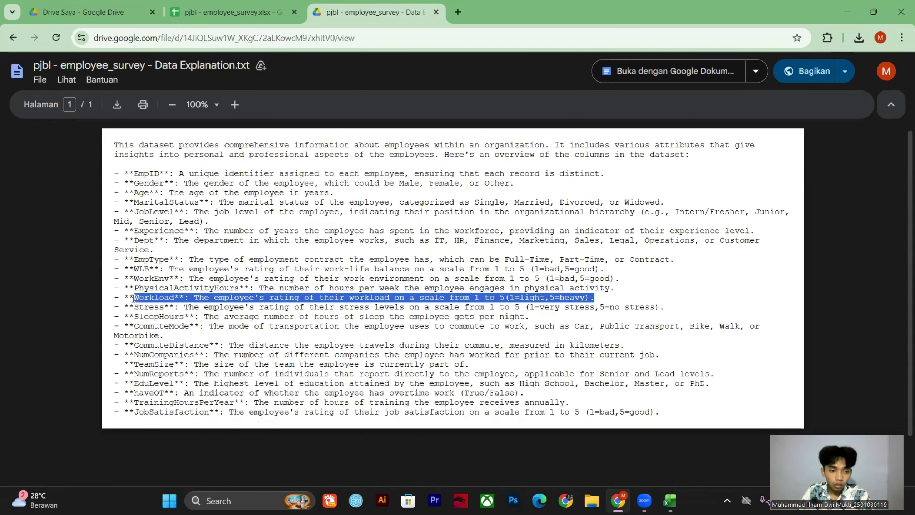
pyautogui.hotkey('alt', 'Tab')
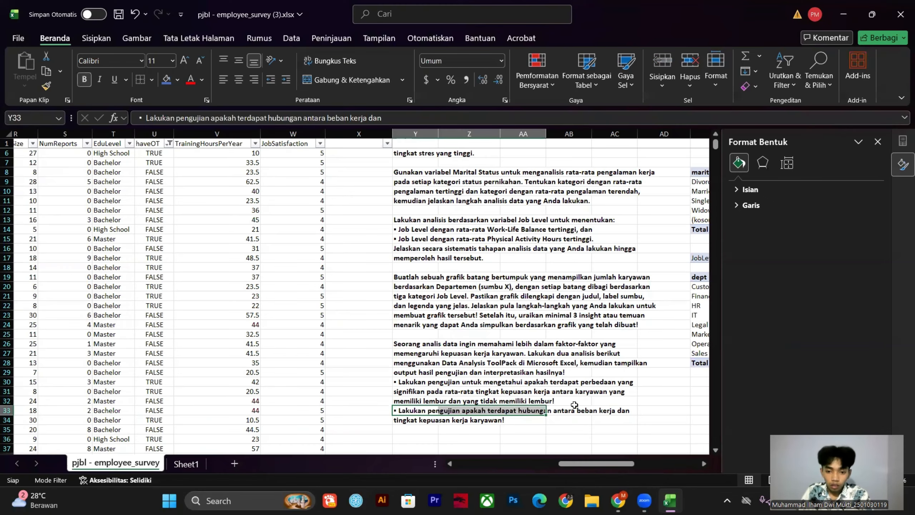
pyautogui.hotkey('alt', 'Tab')
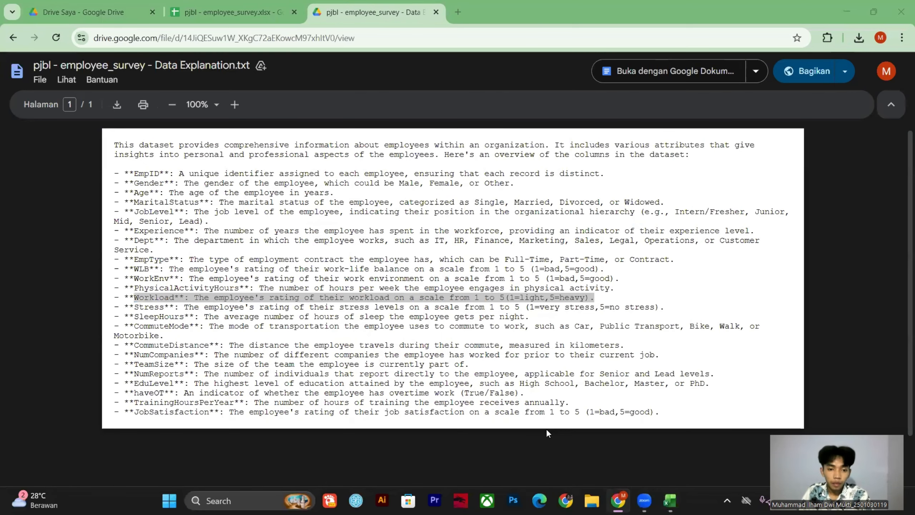
pyautogui.hotkey('alt', 'Tab')
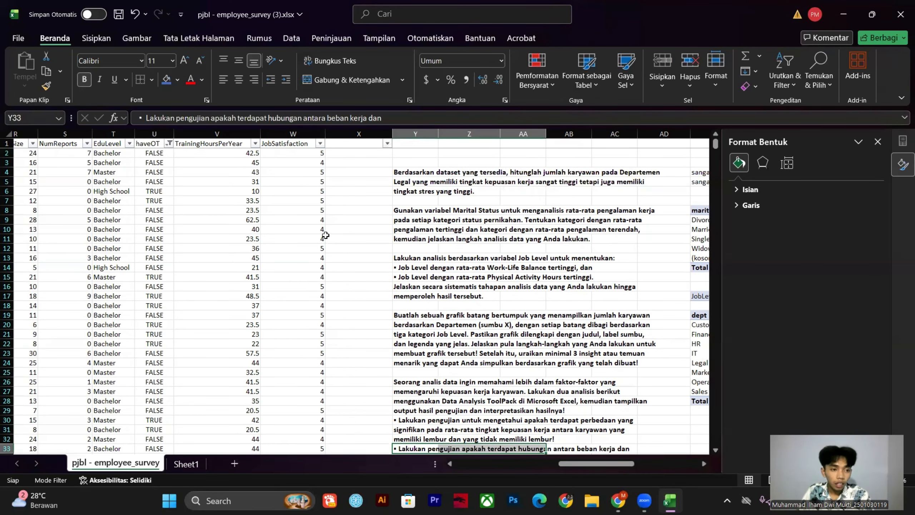
# - Copy the Workload and JobSatisfaction columns from the pjbl - employee_survey sheet into Sheet1, starting at H1
pyautogui.moveTo(597, 460)
pyautogui.mouseDown()
pyautogui.moveTo(506, 464)
pyautogui.moveTo(589, 464)
pyautogui.mouseUp()
pyautogui.click(241, 134)
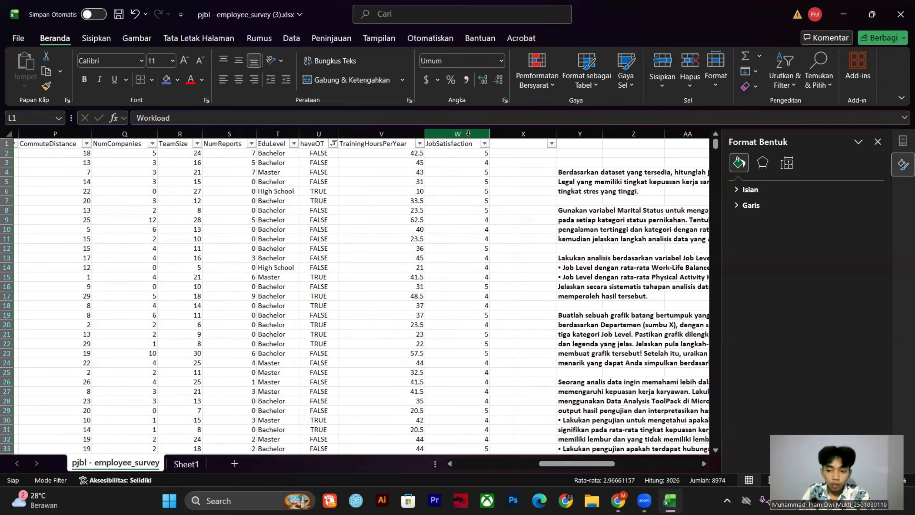
pyautogui.click(468, 133)
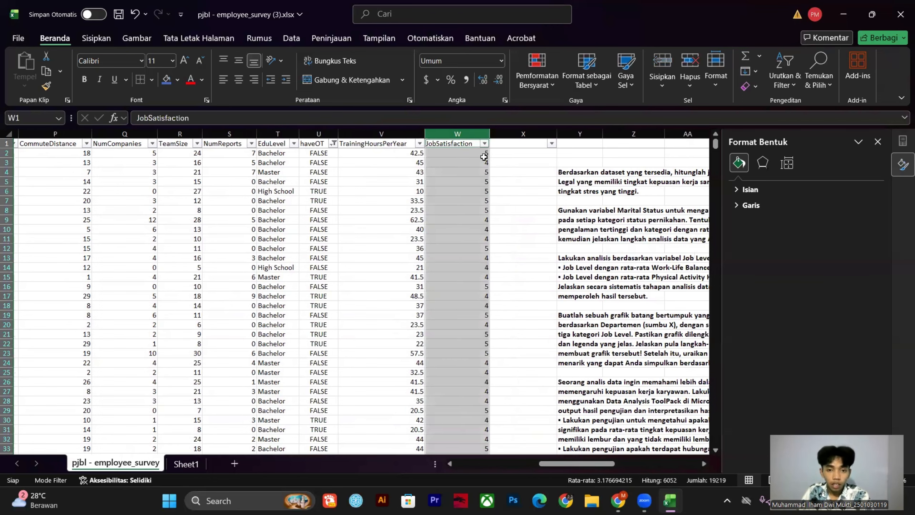
pyautogui.hotkey('ctrl', 'c')
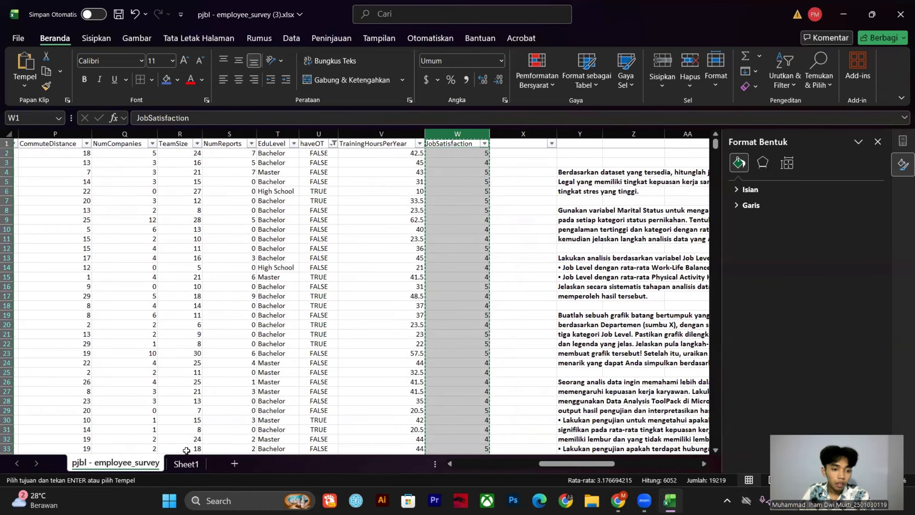
pyautogui.click(191, 463)
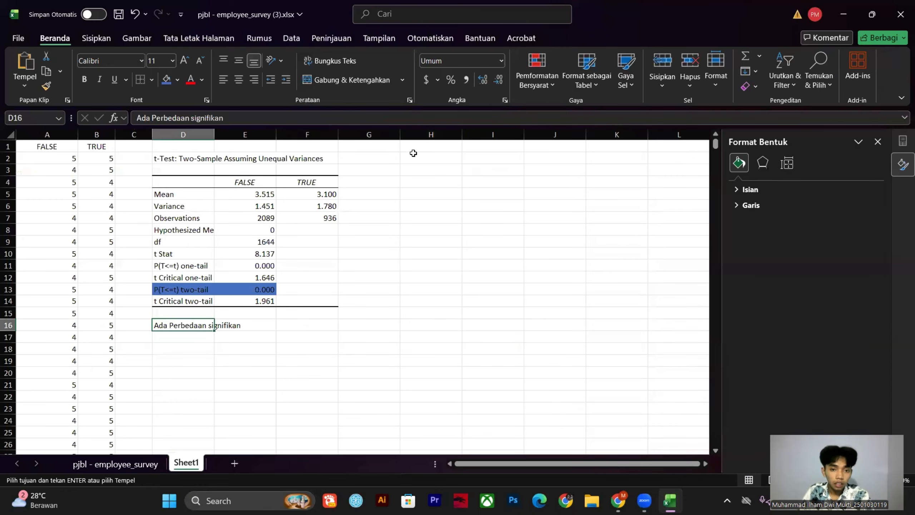
pyautogui.click(423, 148)
pyautogui.hotkey('ctrl', 'v')
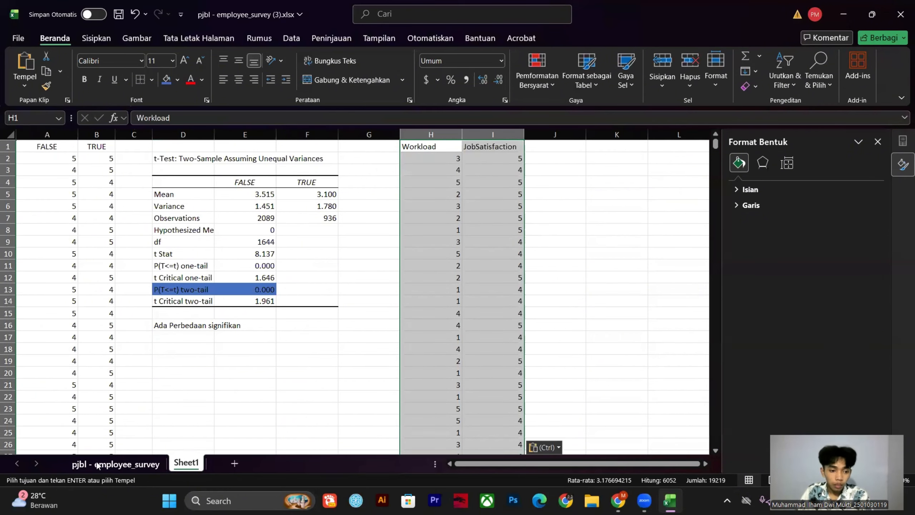
# - Set up a Data Analysis Correlation on Sheet1 with columns H:I as the input range
pyautogui.click(116, 463)
pyautogui.moveTo(557, 462); pyautogui.dragTo(625, 459)
pyautogui.scroll(-1, 645, 388)
pyautogui.click(187, 464)
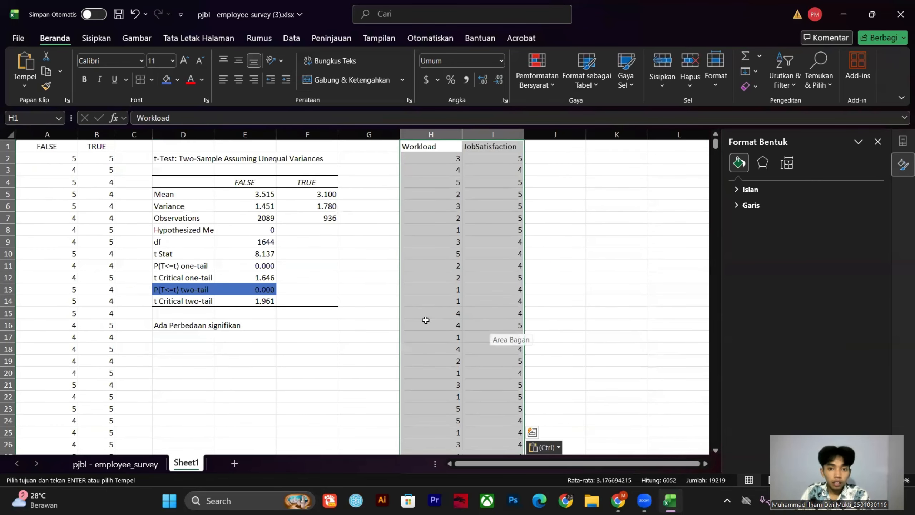
pyautogui.click(291, 38)
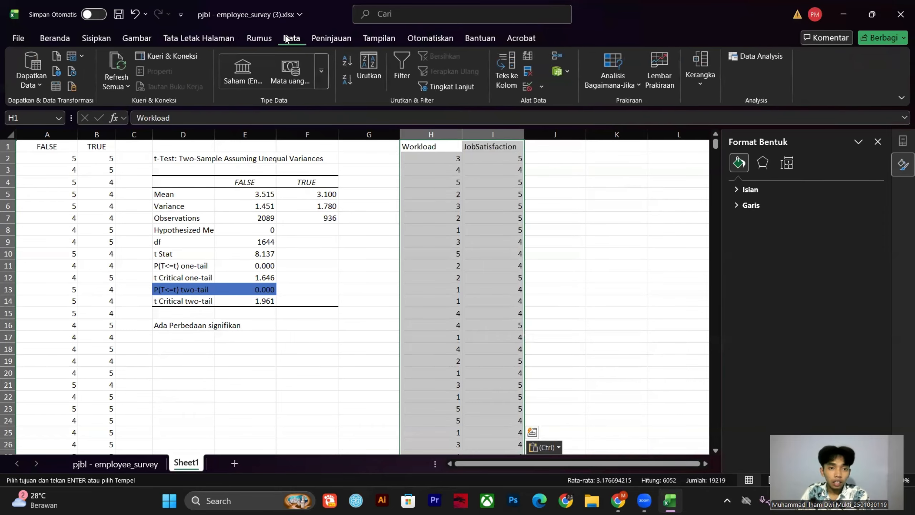
pyautogui.click(757, 56)
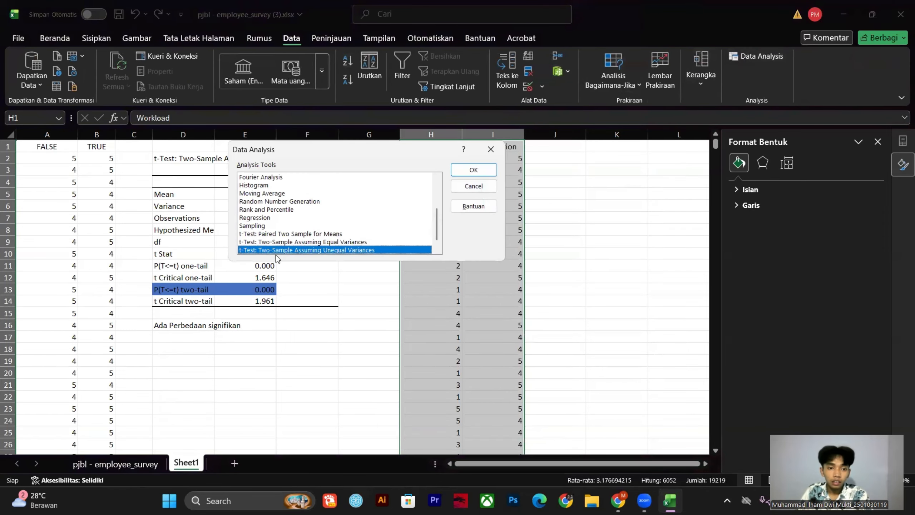
pyautogui.scroll(3, 271, 242)
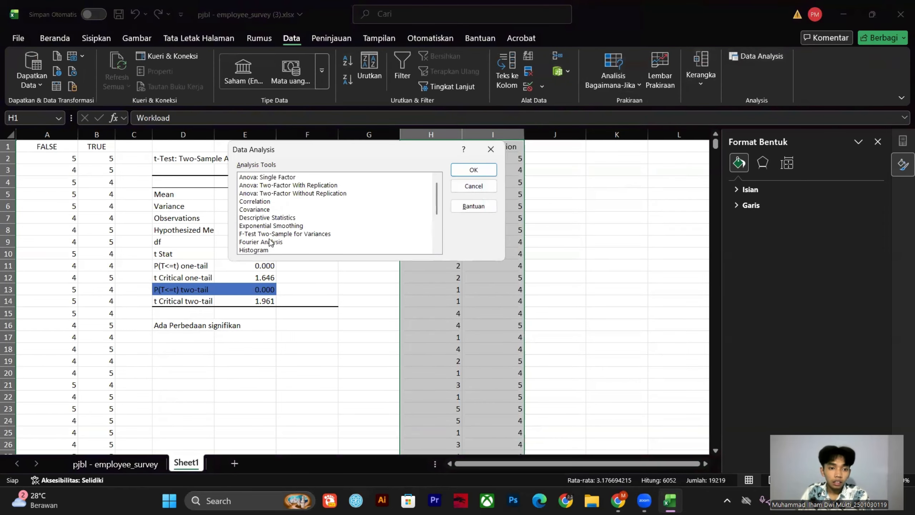
pyautogui.click(256, 203)
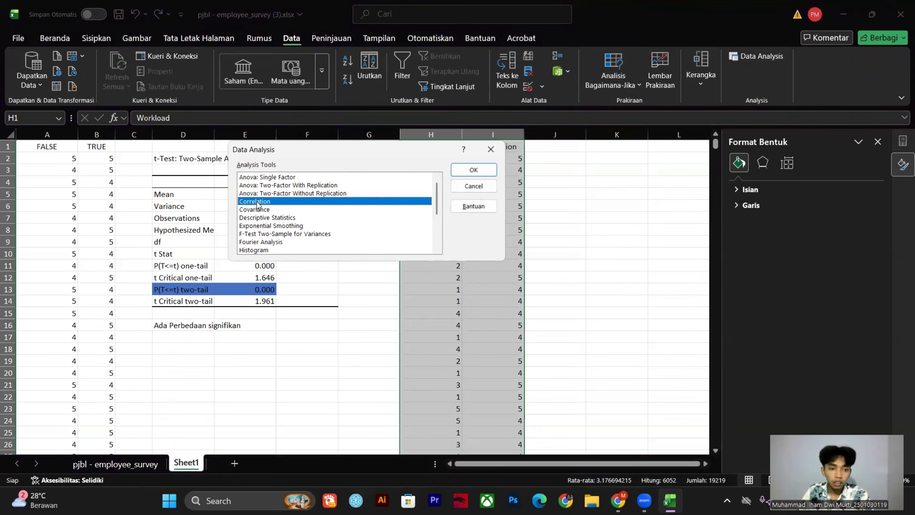
pyautogui.click(486, 170)
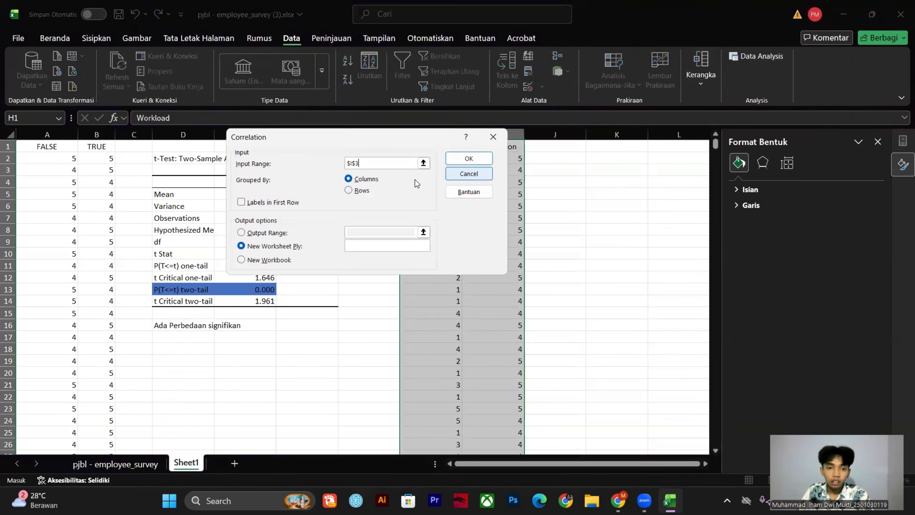
pyautogui.click(422, 163)
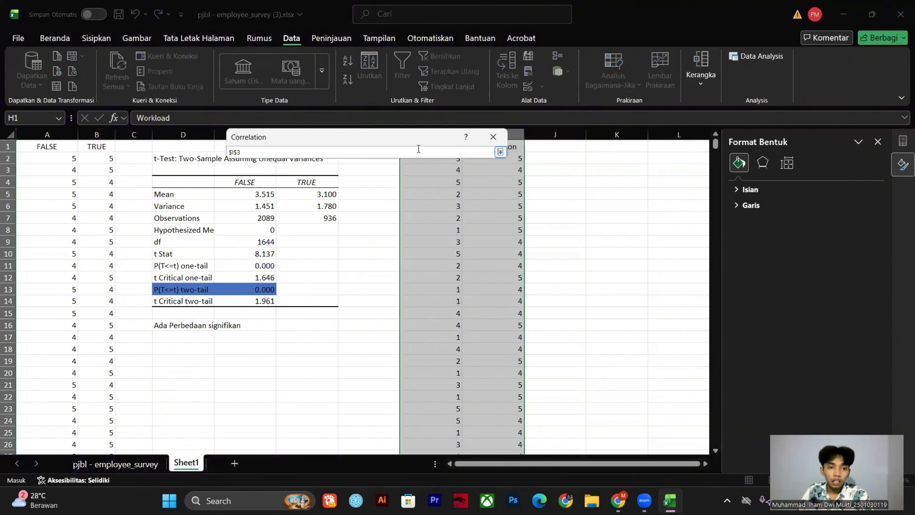
pyautogui.moveTo(417, 137); pyautogui.dragTo(284, 177)
pyautogui.moveTo(433, 134); pyautogui.dragTo(519, 145)
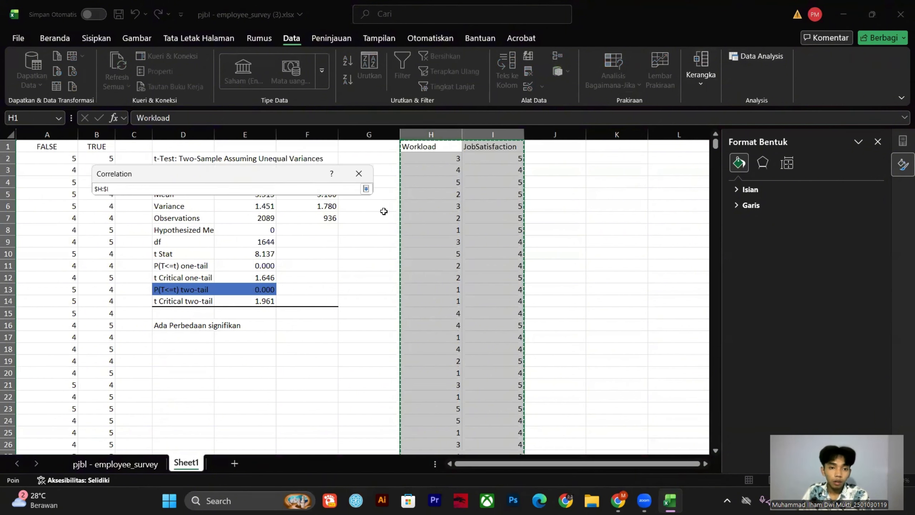
pyautogui.click(366, 188)
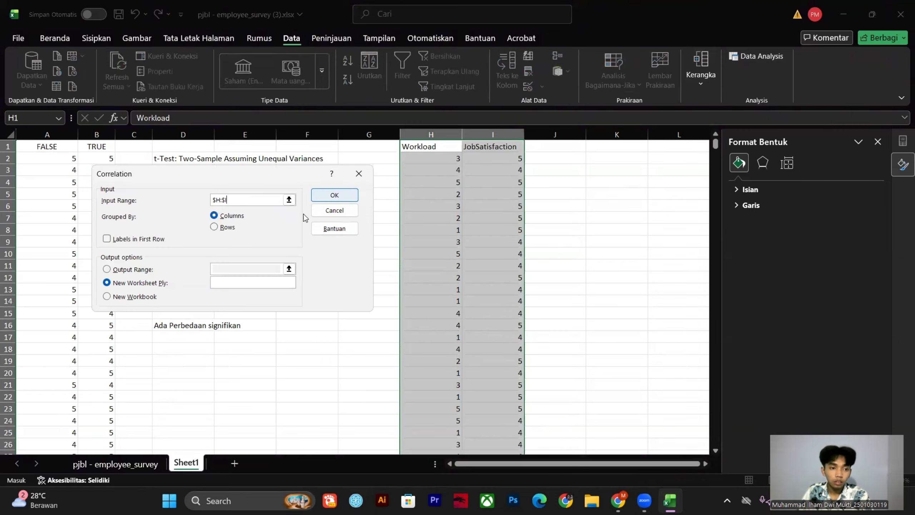
# - Treat the first row as labels, send the correlation output to K2, and run the analysis
pyautogui.click(106, 239)
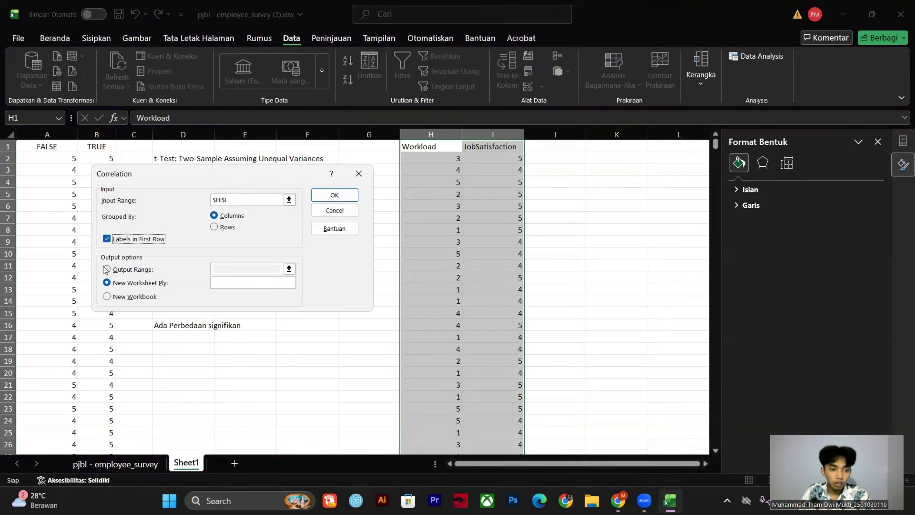
pyautogui.click(286, 265)
pyautogui.click(290, 265)
pyautogui.click(614, 161)
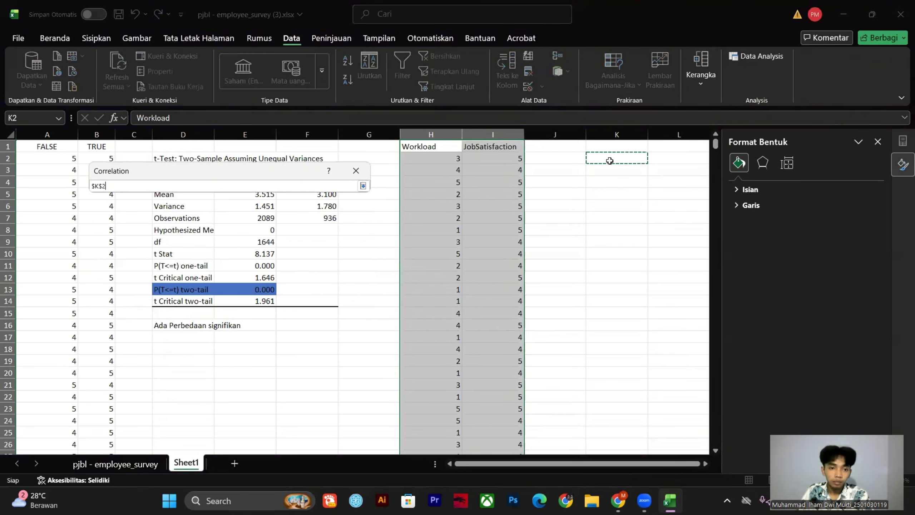
pyautogui.click(363, 186)
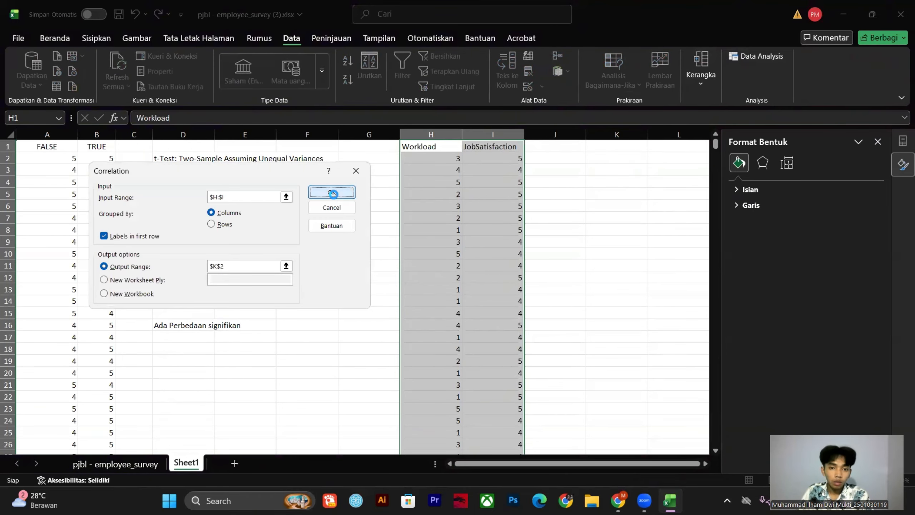
pyautogui.click(331, 190)
pyautogui.moveTo(542, 463); pyautogui.dragTo(592, 466)
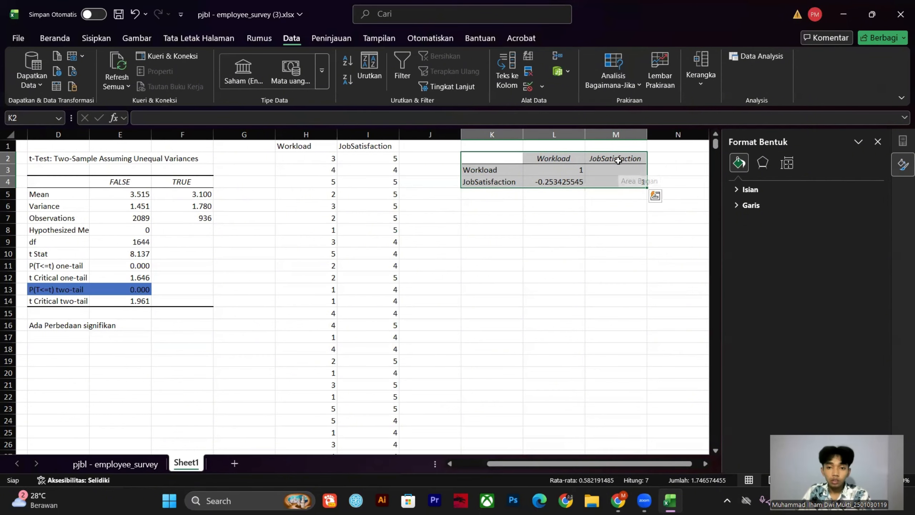
# - Enter "hubungan" in L6 and "negatif" in M6 below the correlation table, checking the wording against the survey question
pyautogui.click(563, 207)
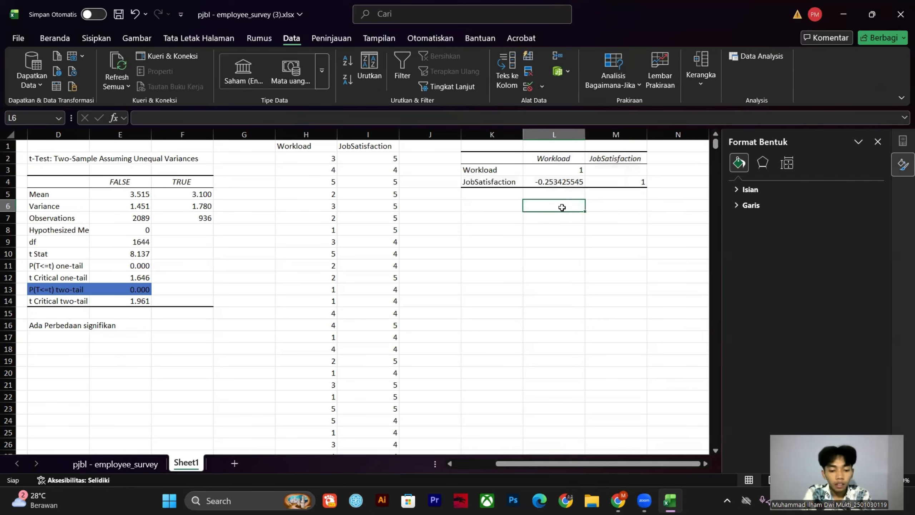
pyautogui.write('hubungan')
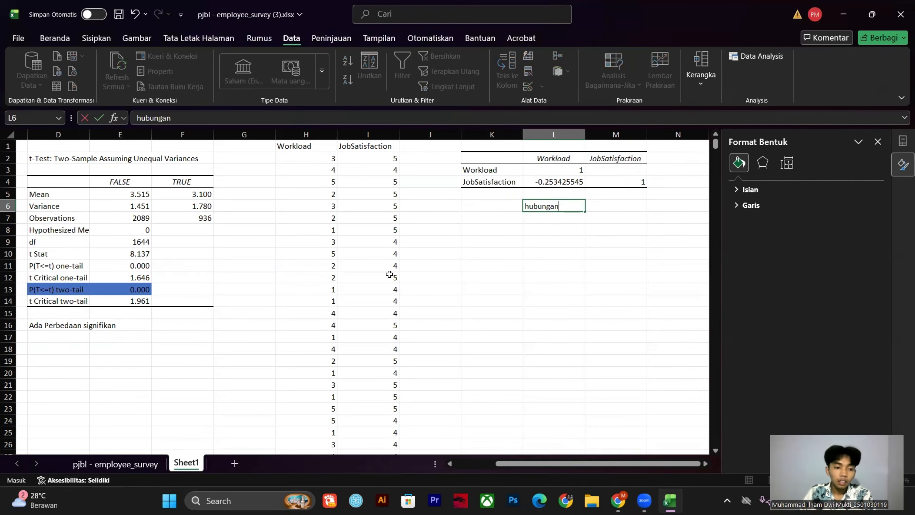
pyautogui.click(150, 463)
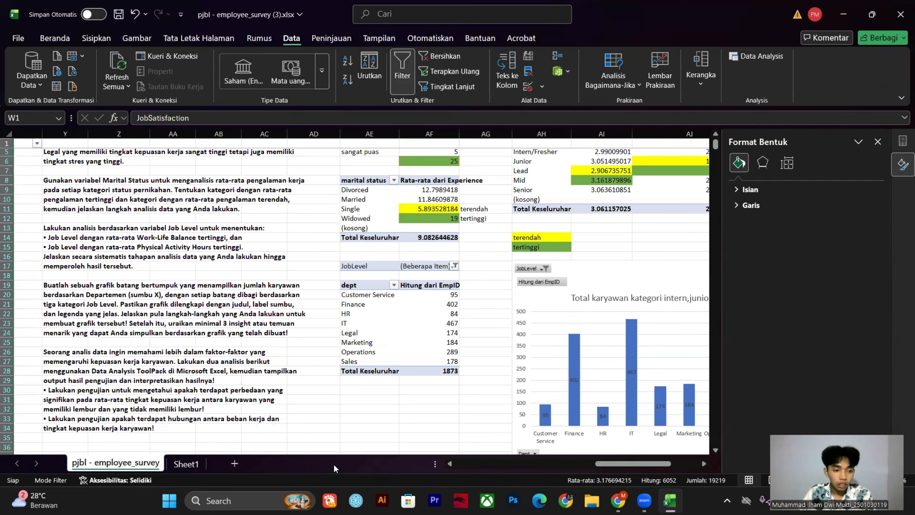
pyautogui.click(179, 463)
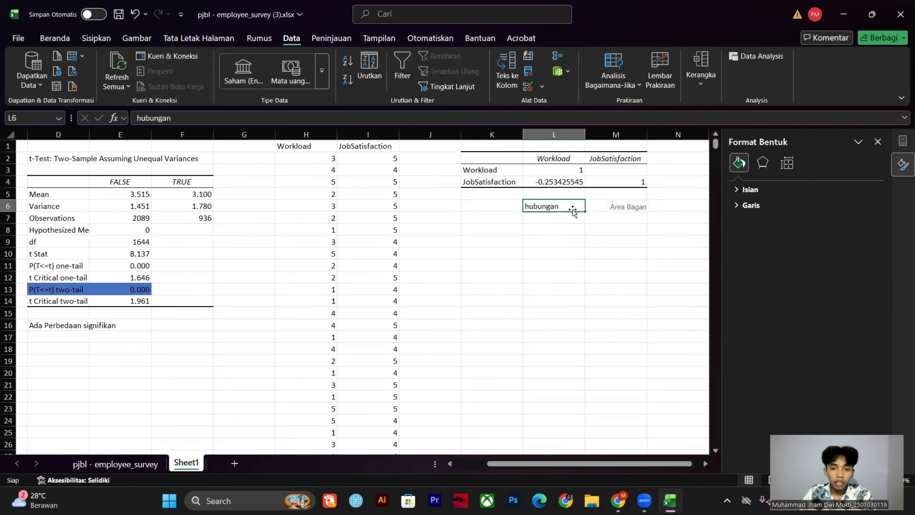
pyautogui.click(609, 205)
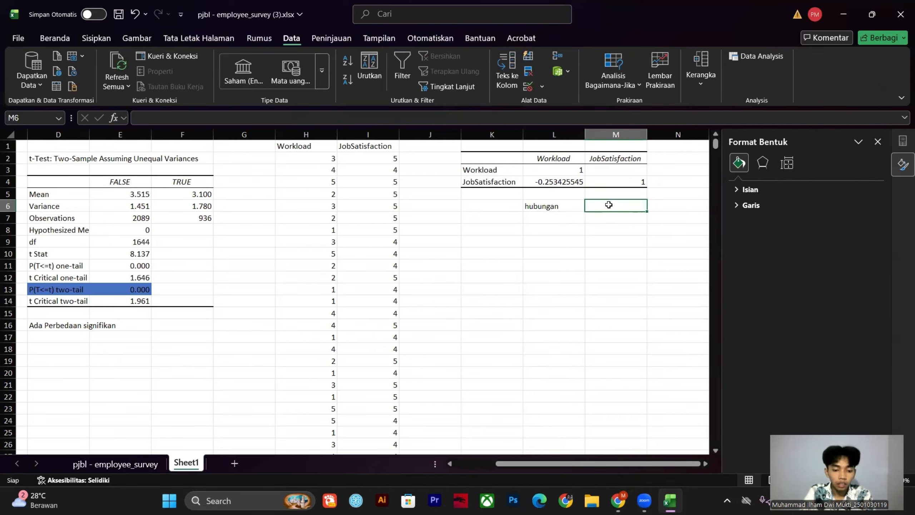
pyautogui.write('negatif')
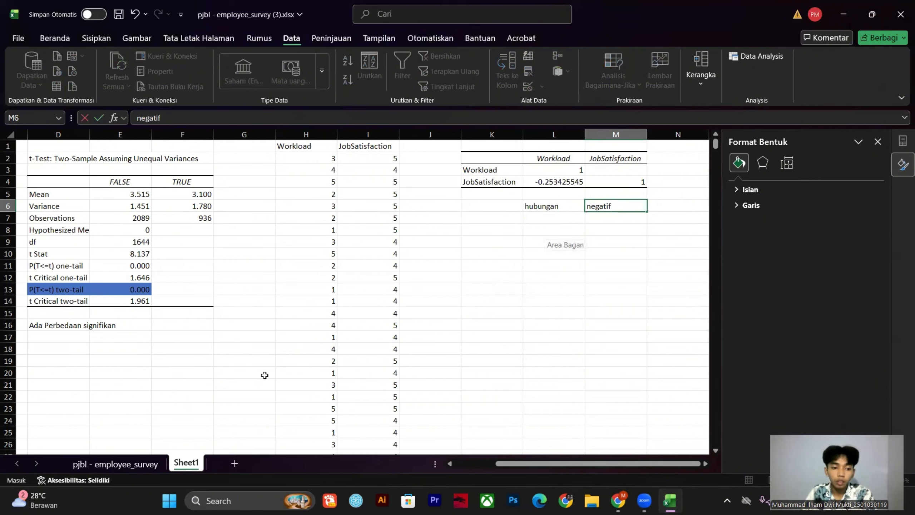
pyautogui.click(116, 463)
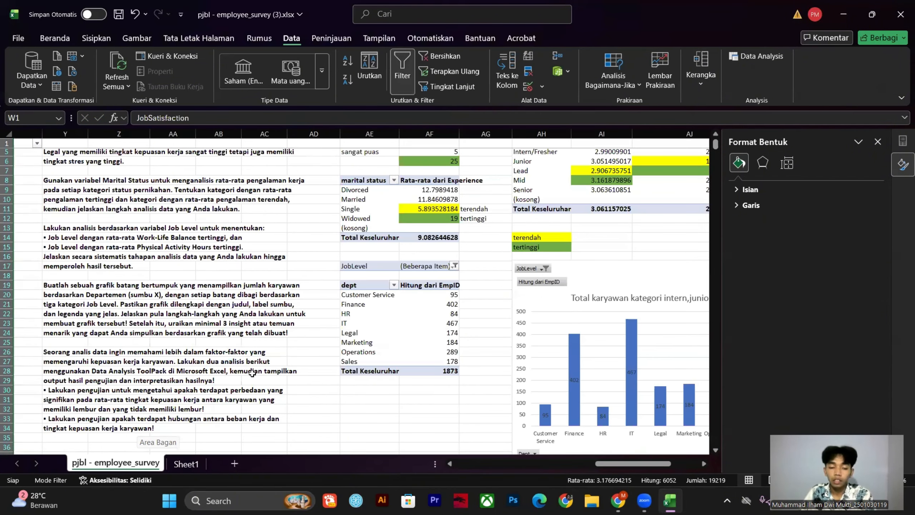
pyautogui.click(186, 463)
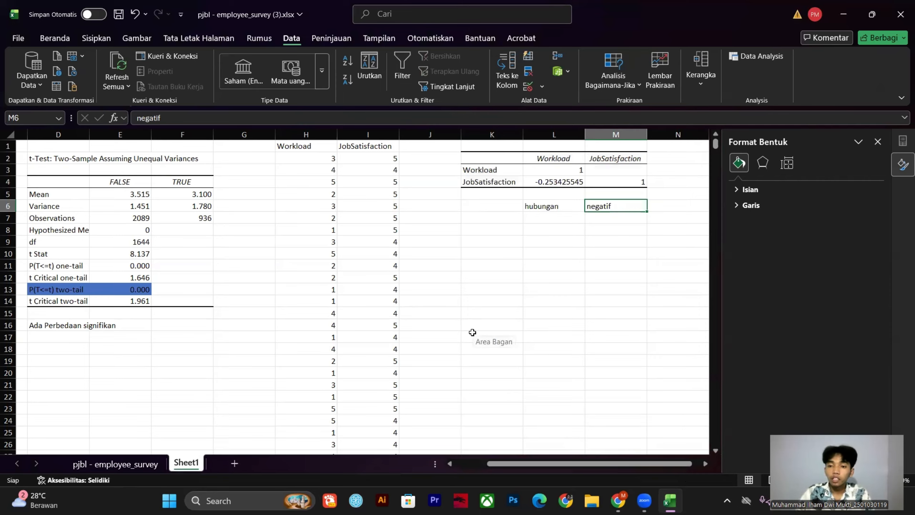